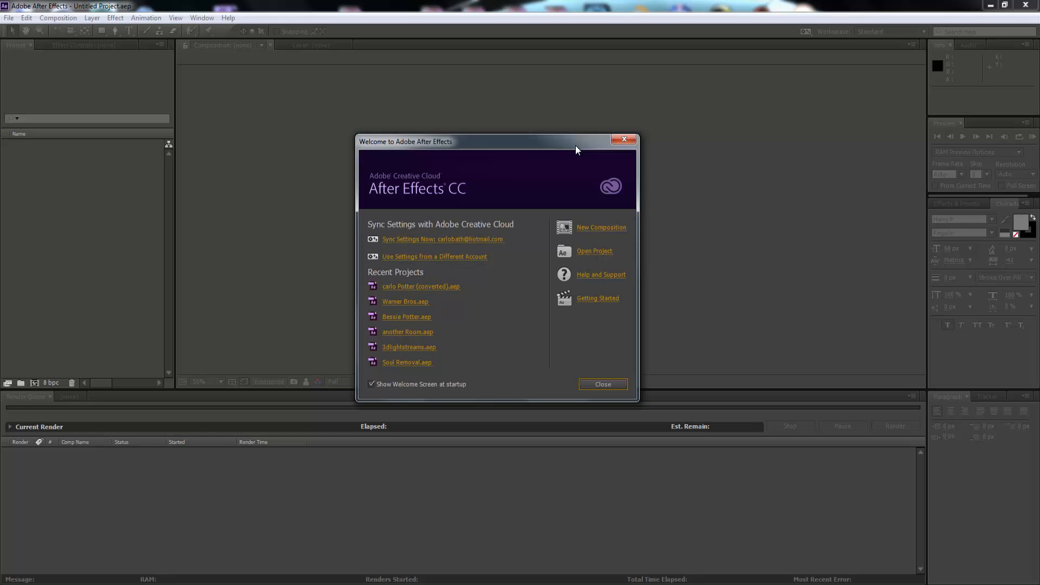
# - Create a new composition with the HDTV 1080 29.97 preset and a 10-second duration
pyautogui.moveTo(573, 145); pyautogui.dragTo(575, 136)
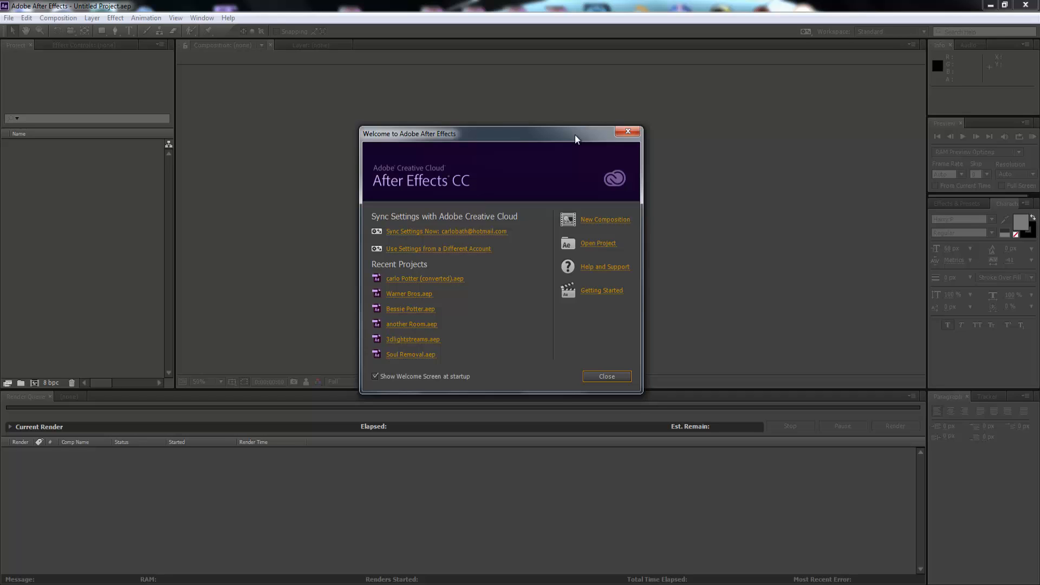
pyautogui.click(604, 221)
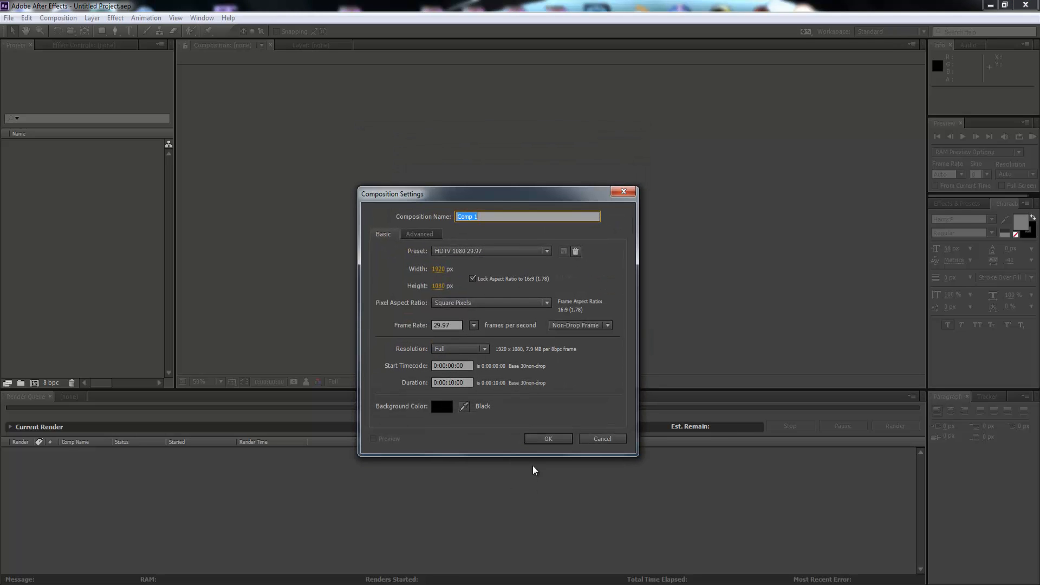
pyautogui.click(556, 440)
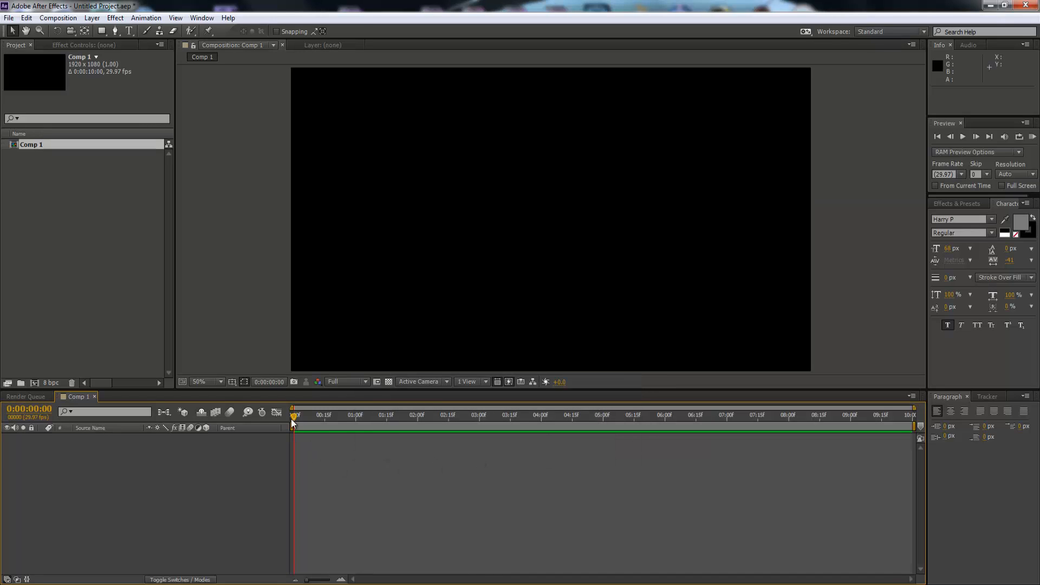
# - Add a two-node camera with the 35mm preset, units in pixels and Lock to Zoom turned off
pyautogui.click(92, 18)
pyautogui.moveTo(99, 30)
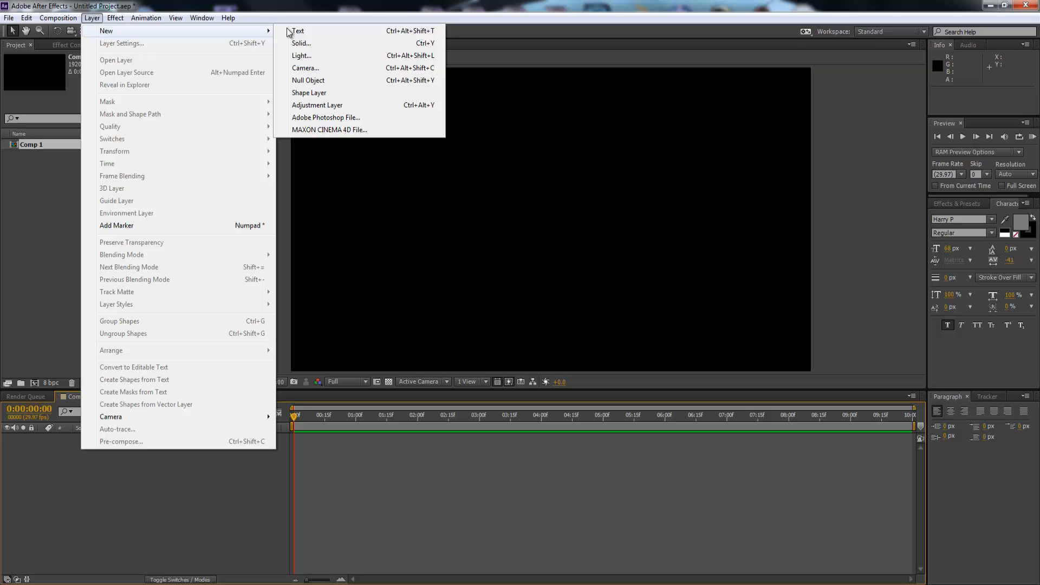
pyautogui.click(303, 68)
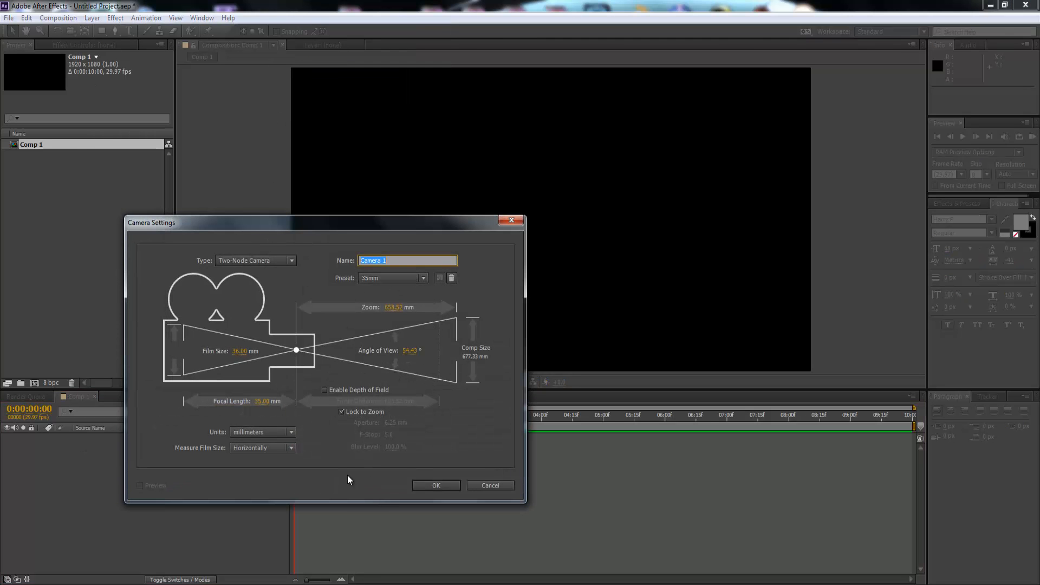
pyautogui.click(292, 433)
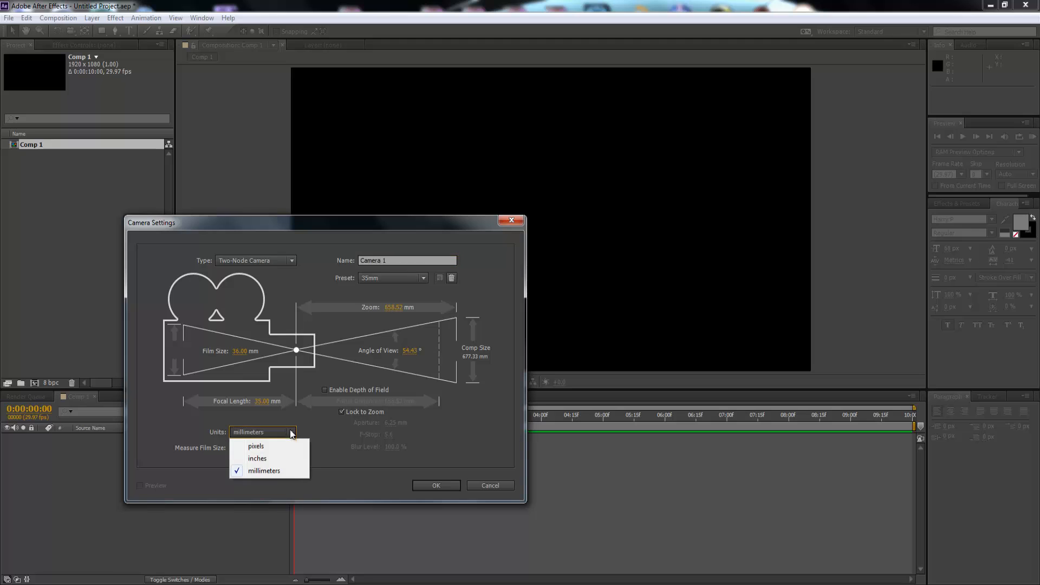
pyautogui.click(261, 446)
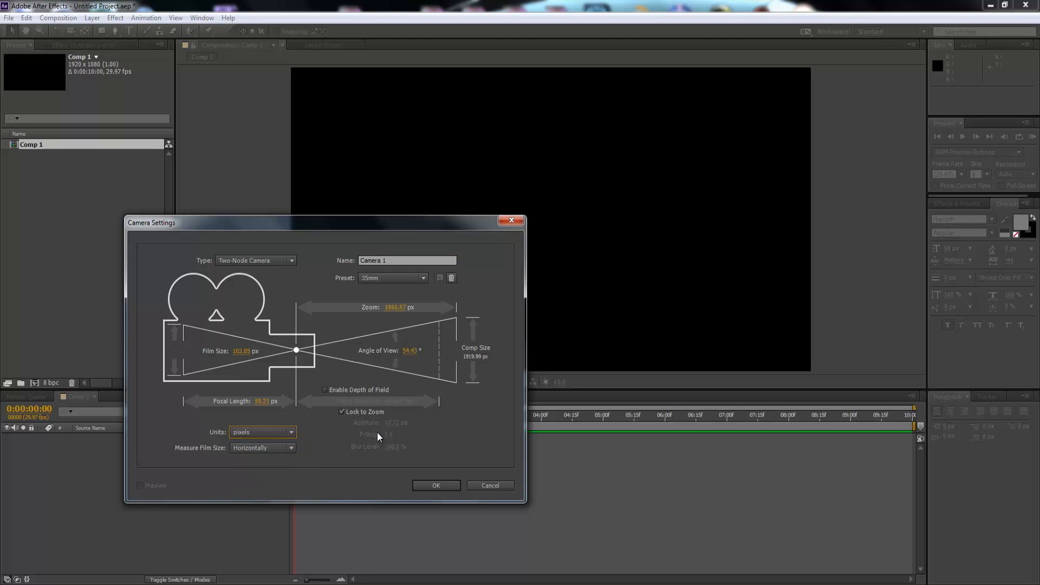
pyautogui.click(341, 412)
pyautogui.click(427, 488)
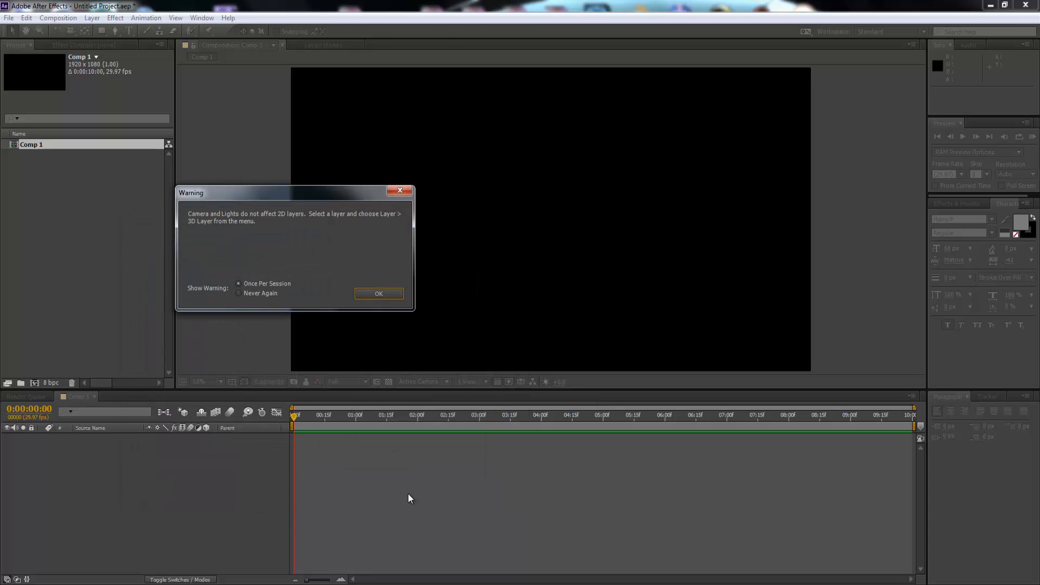
pyautogui.click(375, 293)
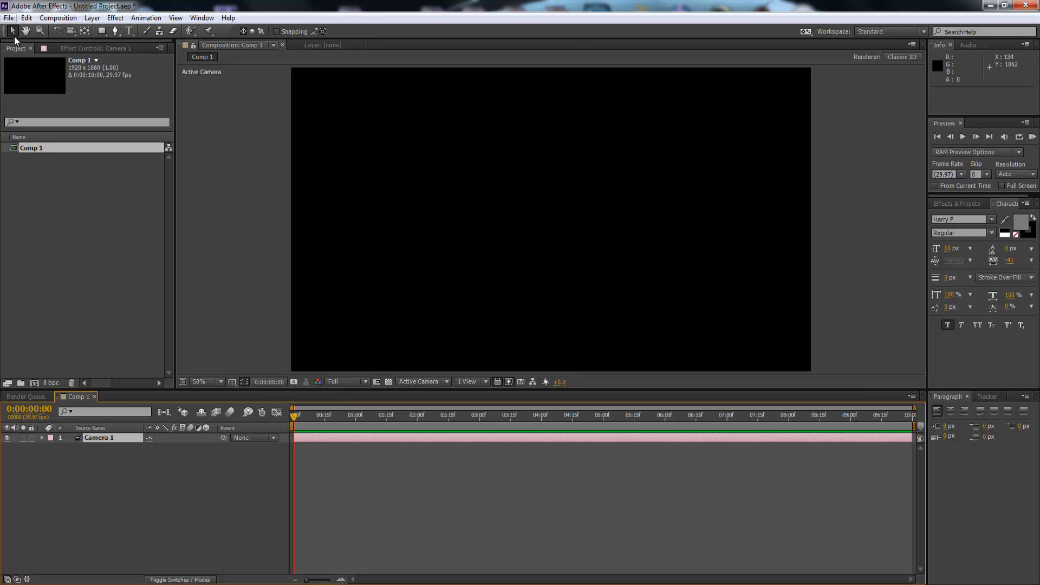
# - Import all the cloud images from the Cloud Assets folder into the project
pyautogui.click(145, 581)
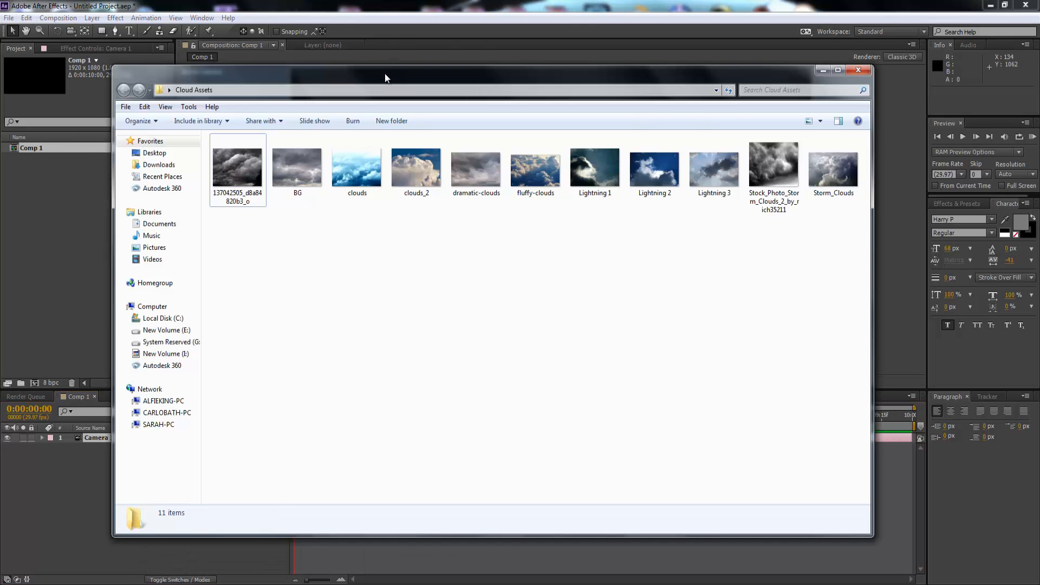
pyautogui.moveTo(384, 73); pyautogui.dragTo(390, 108)
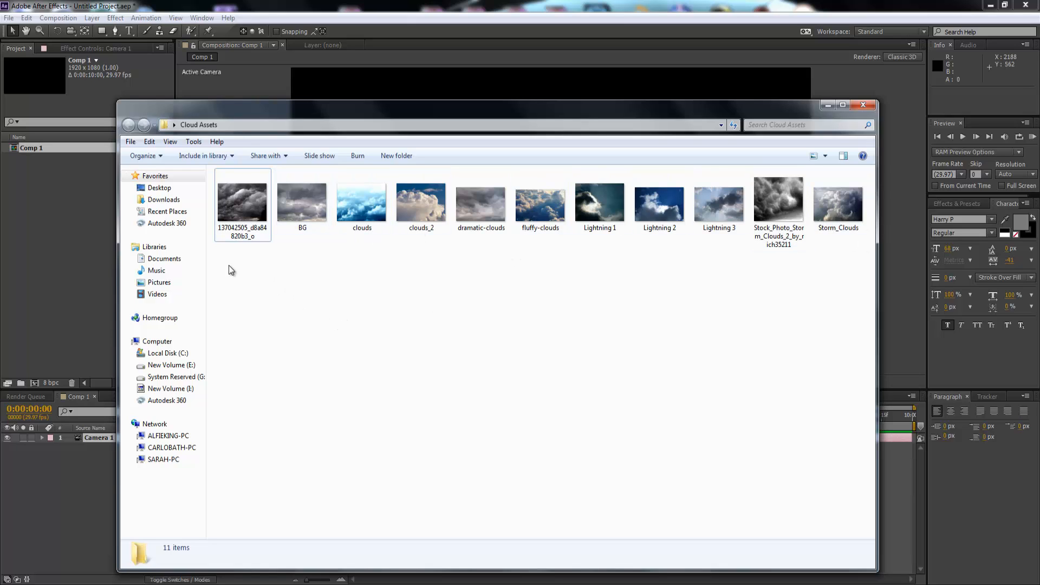
pyautogui.moveTo(229, 264); pyautogui.dragTo(831, 209)
pyautogui.moveTo(261, 211); pyautogui.dragTo(95, 224)
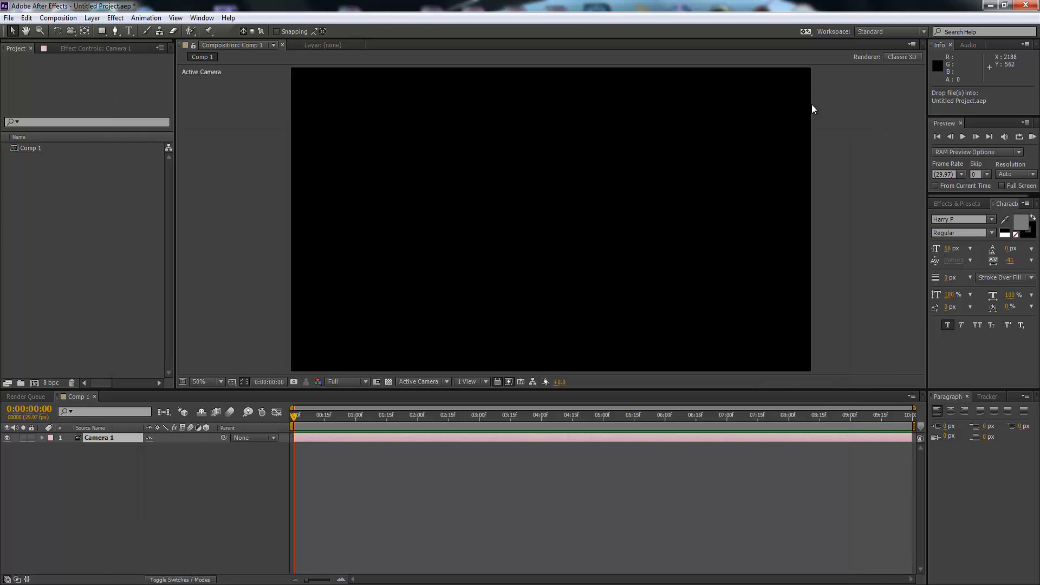
pyautogui.click(89, 280)
# - Place dramatic-clouds.jpg below the camera layer in Comp 1 and scale it to about 50%, 42%
pyautogui.click(48, 147)
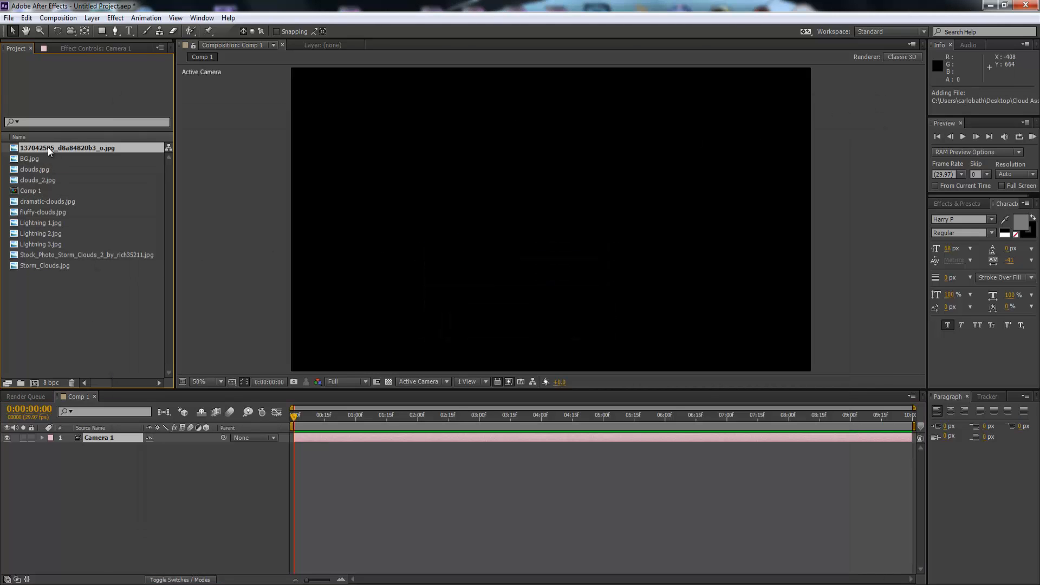
pyautogui.click(37, 170)
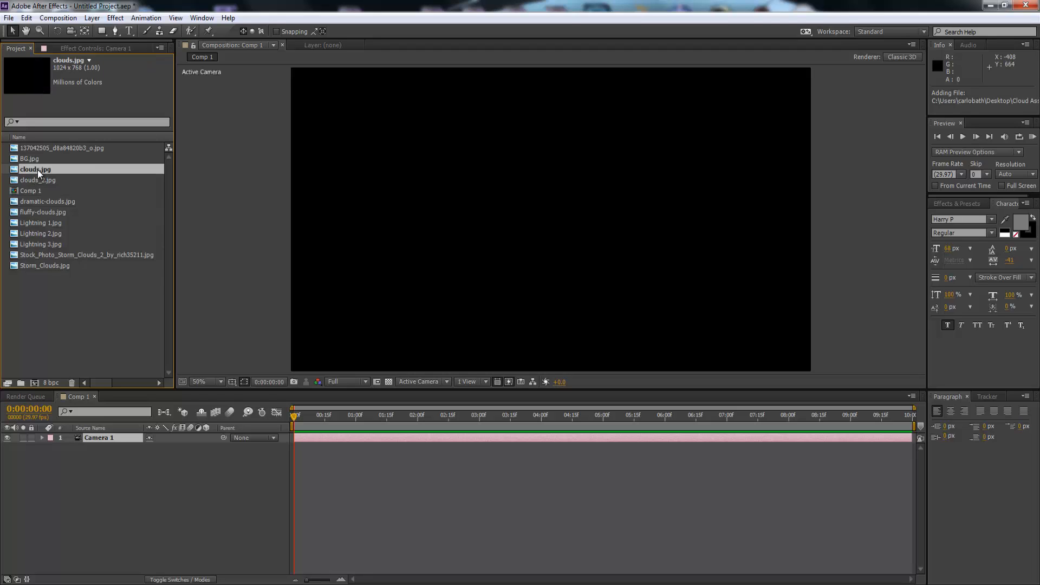
pyautogui.click(48, 202)
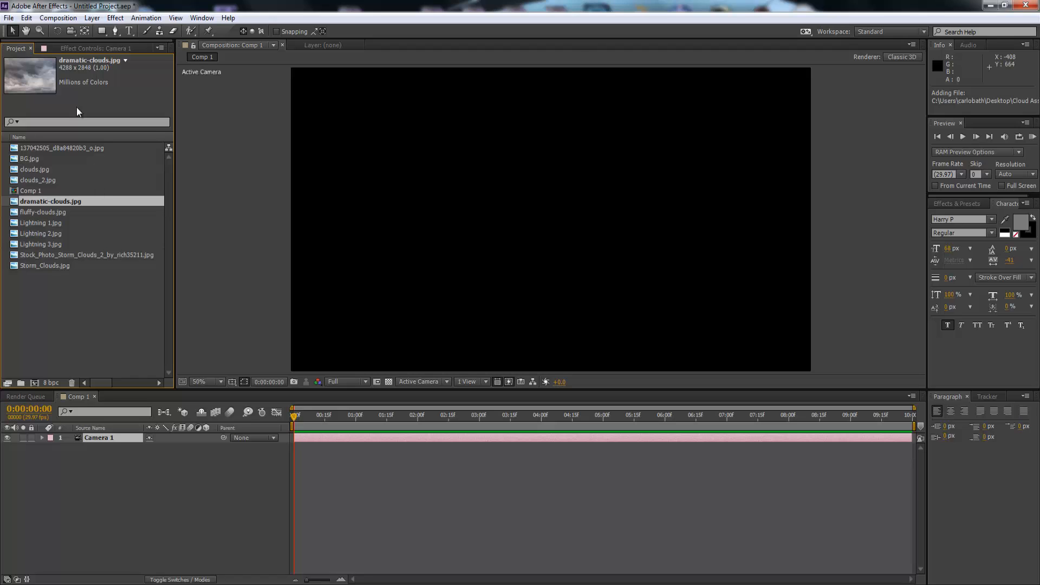
pyautogui.moveTo(38, 203); pyautogui.dragTo(115, 475)
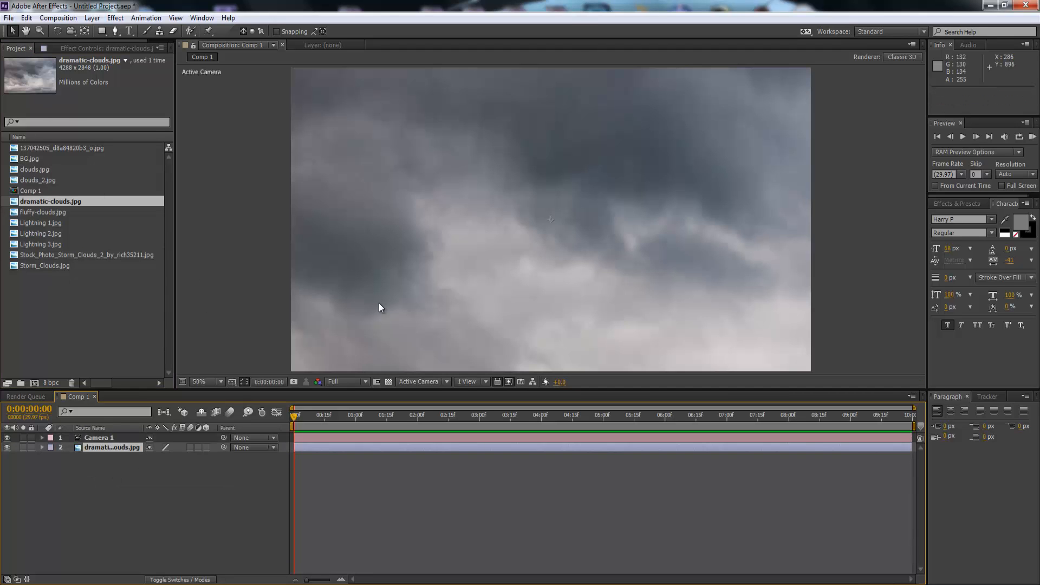
pyautogui.press(',')
pyautogui.press(',')
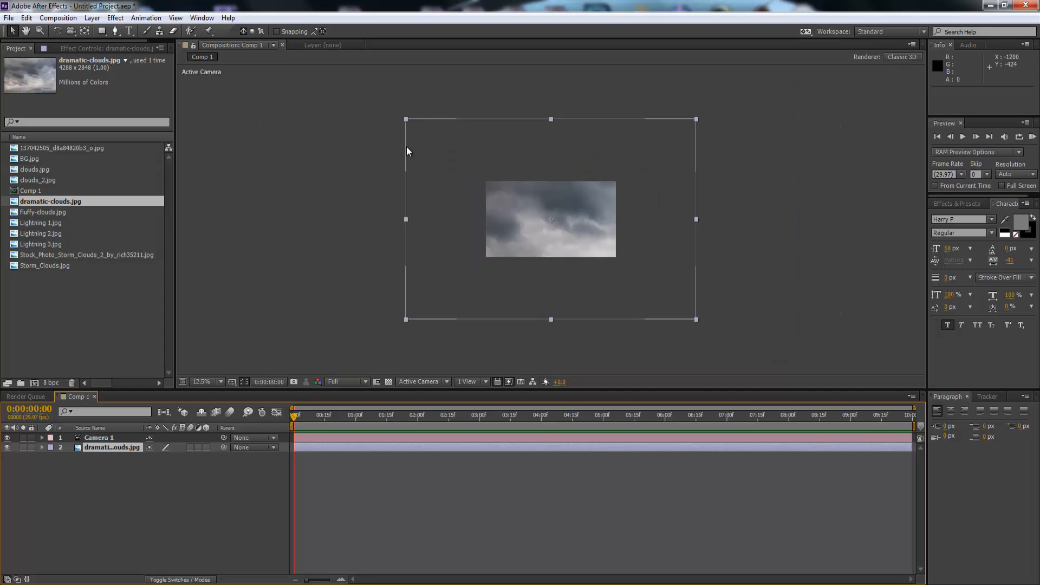
pyautogui.moveTo(407, 120); pyautogui.dragTo(477, 177)
pyautogui.scroll(2, 468, 183)
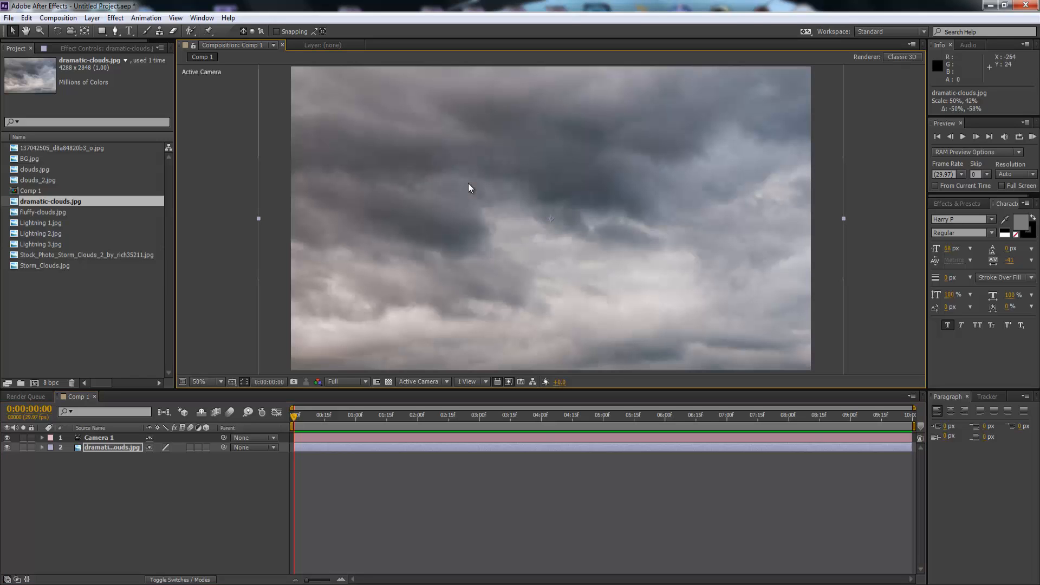
# - Make the dramatic-clouds layer 3D and push it back along Z to about 8592
pyautogui.click(206, 447)
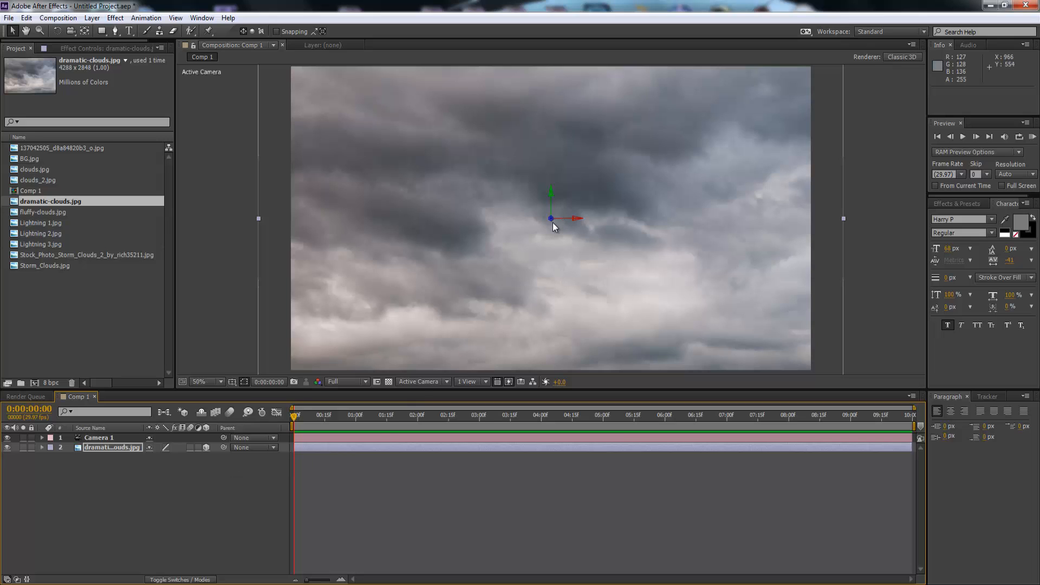
pyautogui.moveTo(550, 219); pyautogui.dragTo(571, 521)
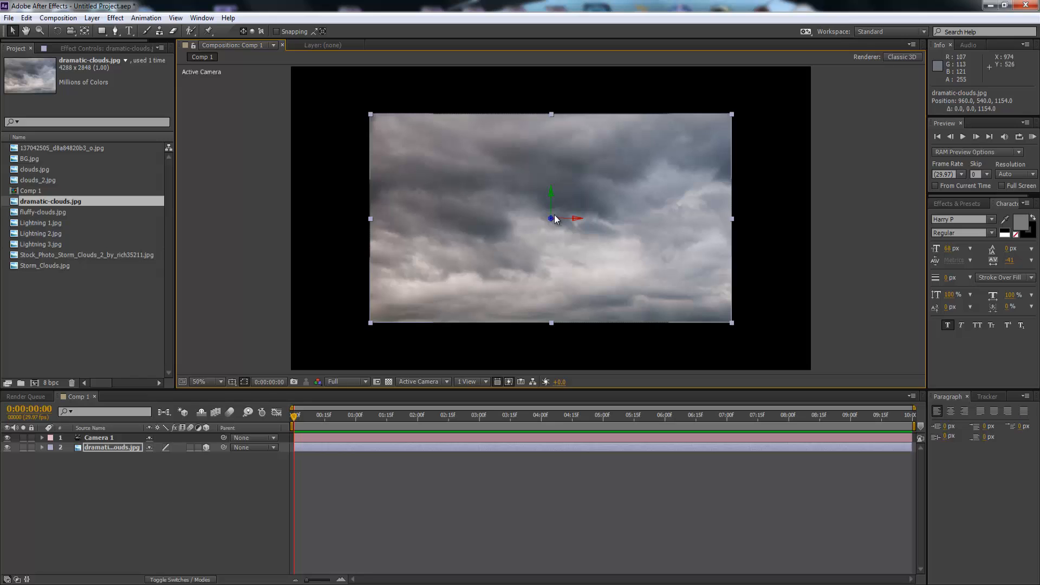
pyautogui.moveTo(551, 219); pyautogui.dragTo(557, 498)
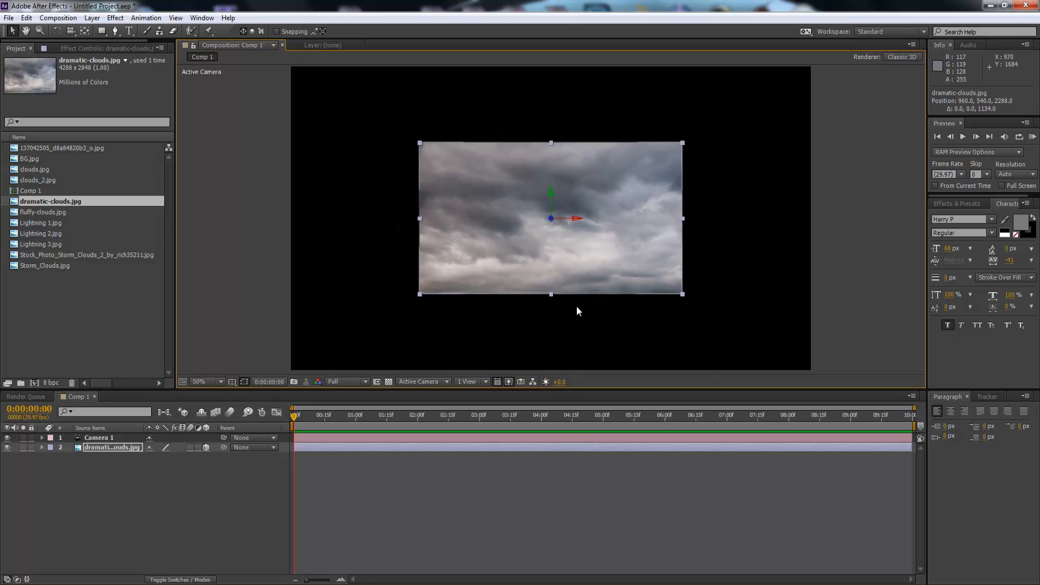
pyautogui.moveTo(550, 220); pyautogui.dragTo(559, 543)
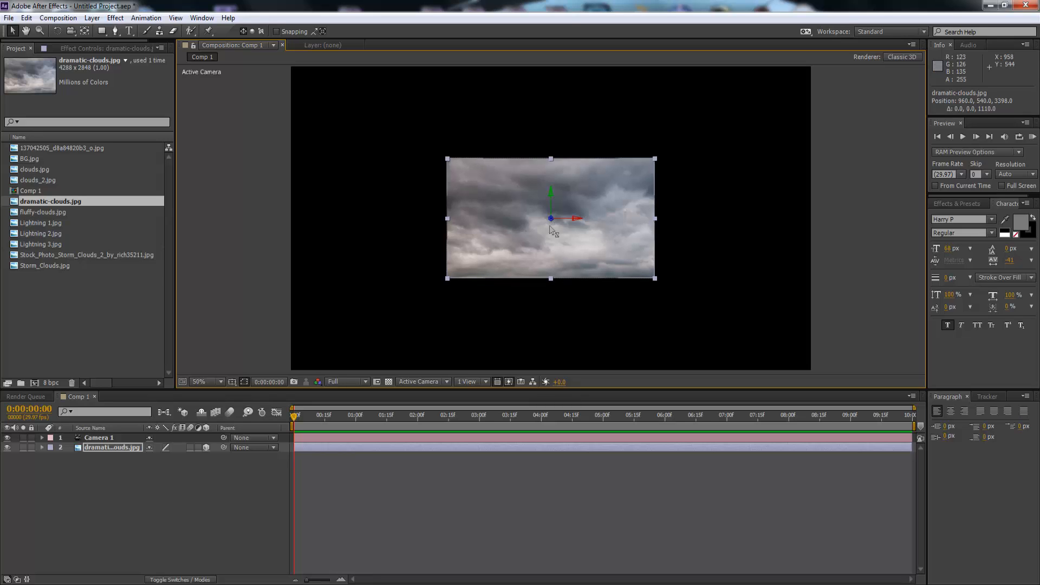
pyautogui.moveTo(550, 223); pyautogui.dragTo(539, 582)
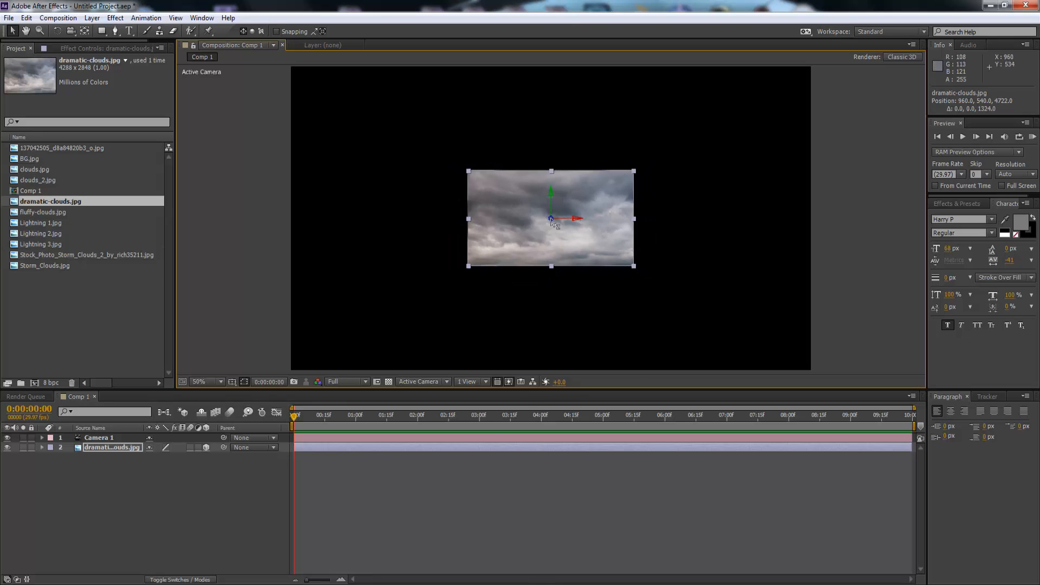
pyautogui.moveTo(554, 229); pyautogui.dragTo(548, 538)
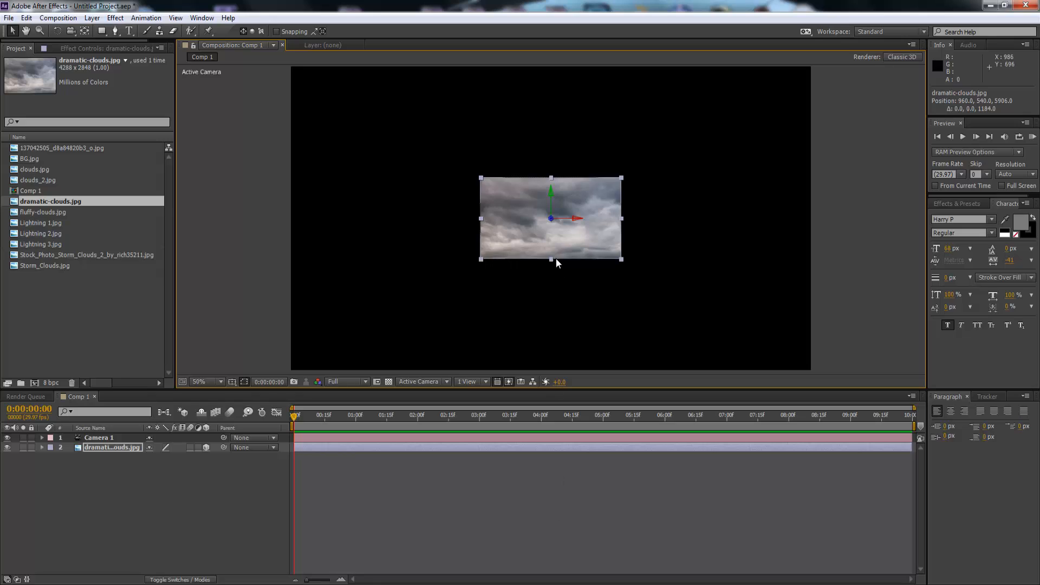
pyautogui.moveTo(549, 214); pyautogui.dragTo(553, 489)
pyautogui.moveTo(550, 227); pyautogui.dragTo(524, 459)
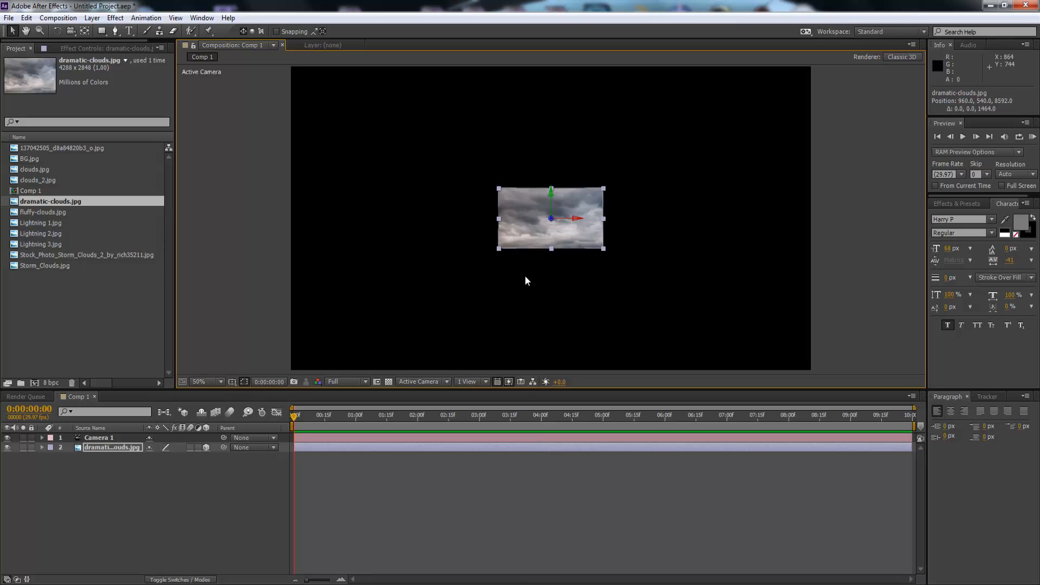
# - Scale the dramatic-clouds layer up to about 251%, 212% so it fills the composition frame
pyautogui.press(',')
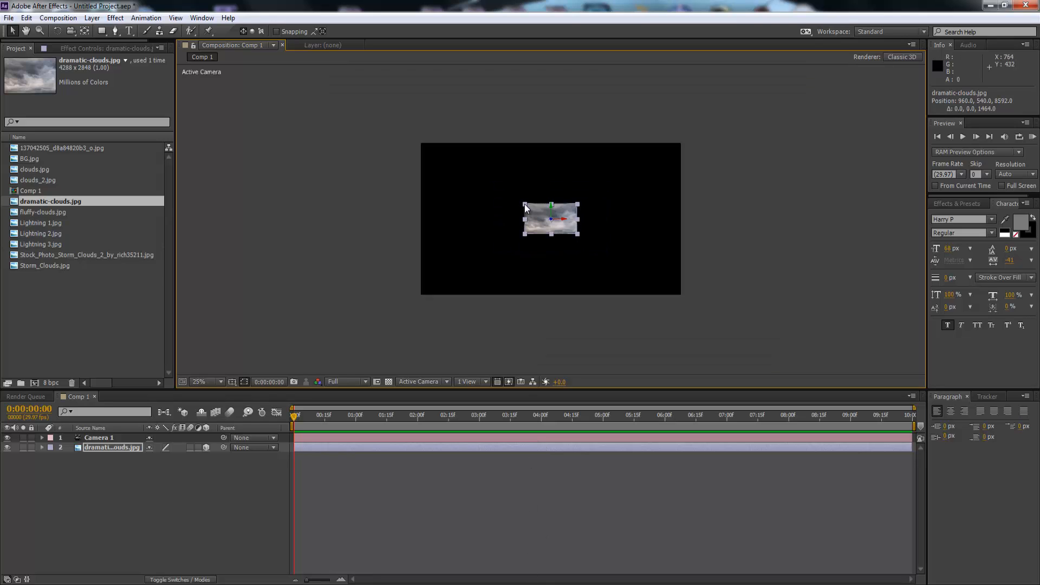
pyautogui.moveTo(525, 205); pyautogui.dragTo(421, 143)
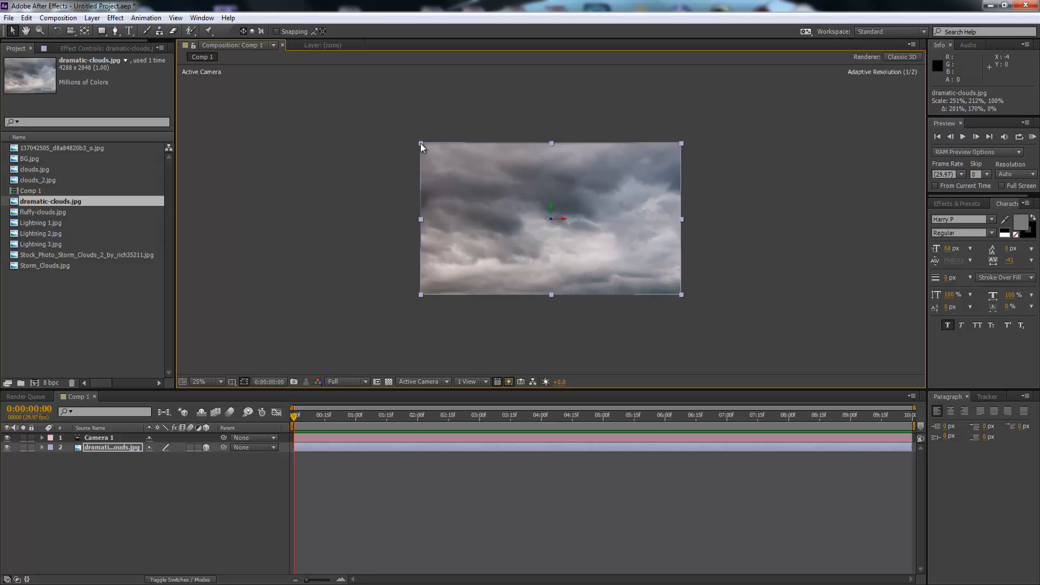
pyautogui.click(473, 338)
pyautogui.press('.')
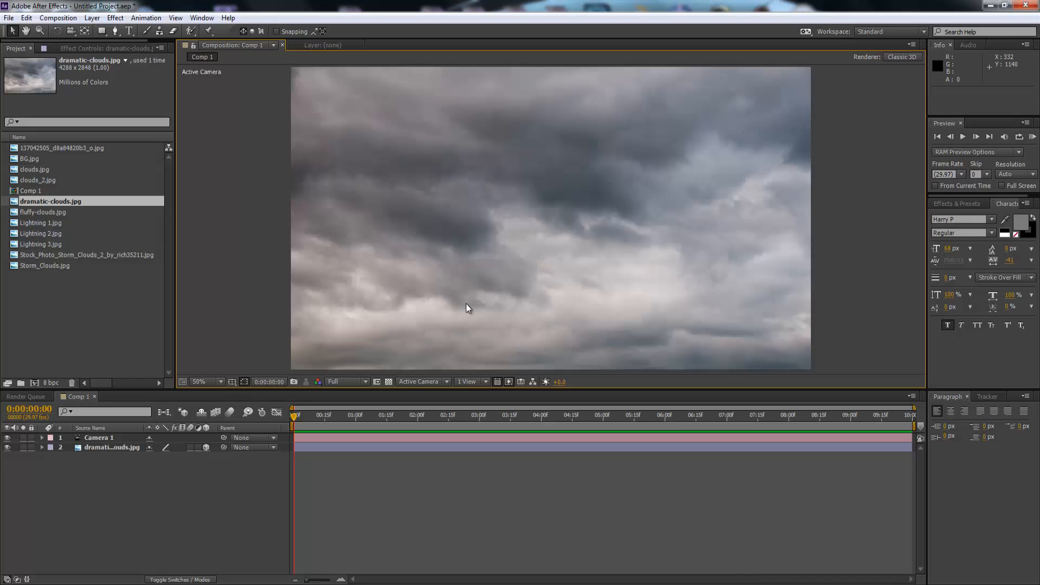
# - Place clouds_2.jpg in the centre of the composition above the camera layer and make it a 3D layer
pyautogui.click(51, 213)
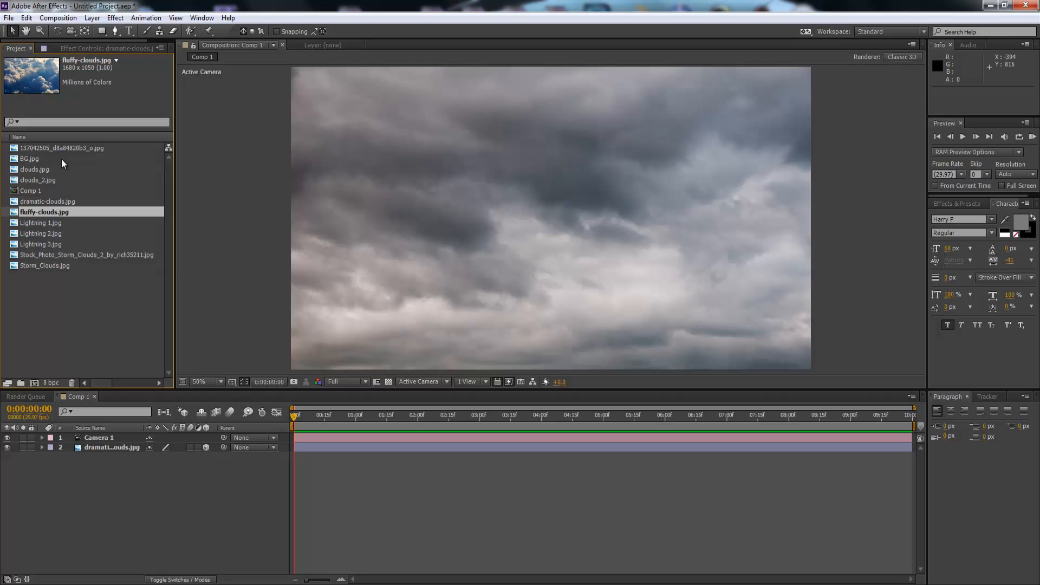
pyautogui.click(40, 179)
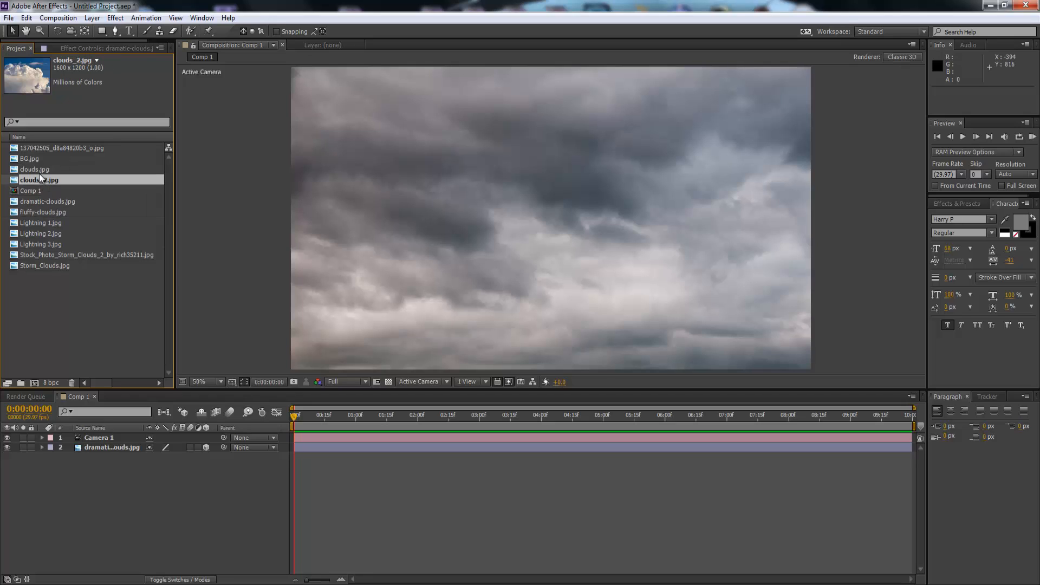
pyautogui.moveTo(20, 72); pyautogui.dragTo(559, 227)
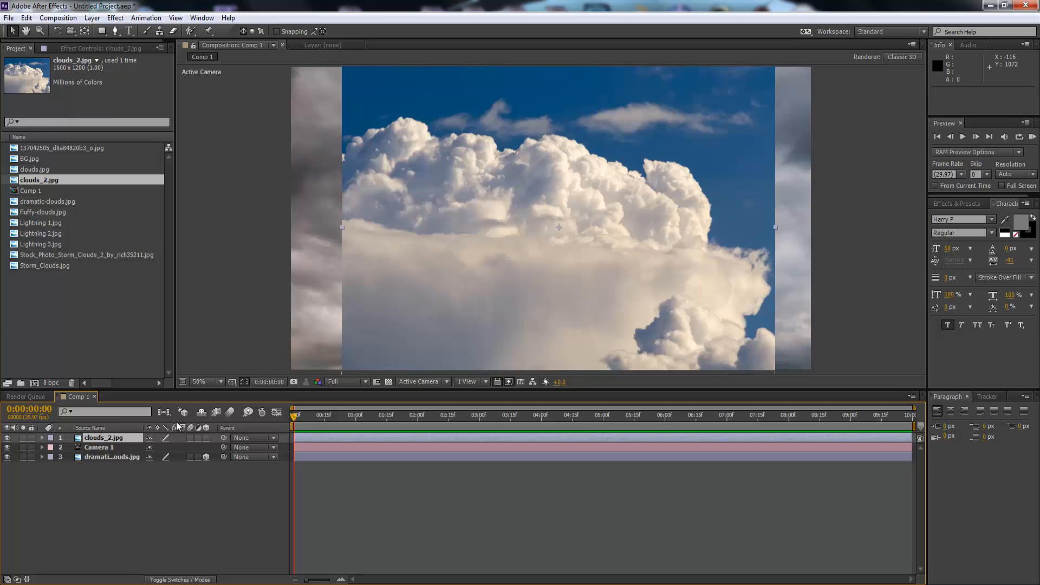
pyautogui.click(207, 438)
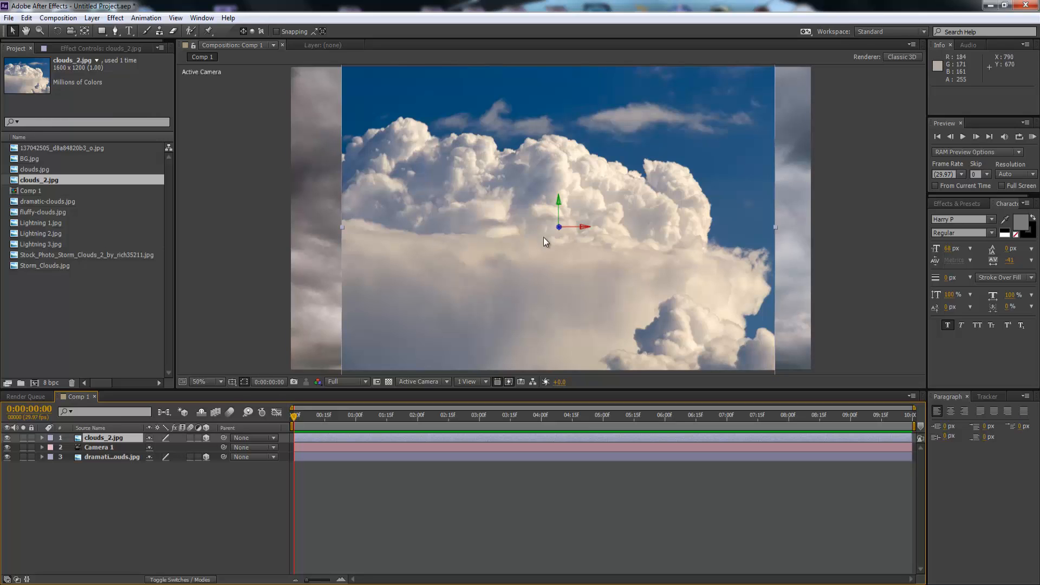
# - Move the clouds_2 layer to about 505, 654, 431 and scale it down to about 86%, 85%
pyautogui.moveTo(561, 228); pyautogui.dragTo(542, 73)
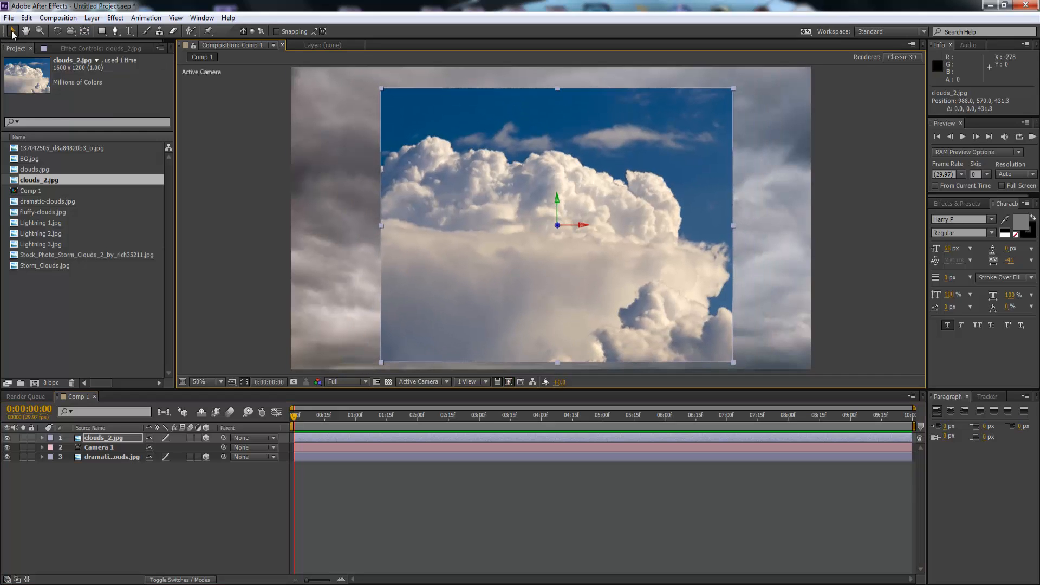
pyautogui.moveTo(502, 268); pyautogui.dragTo(395, 286)
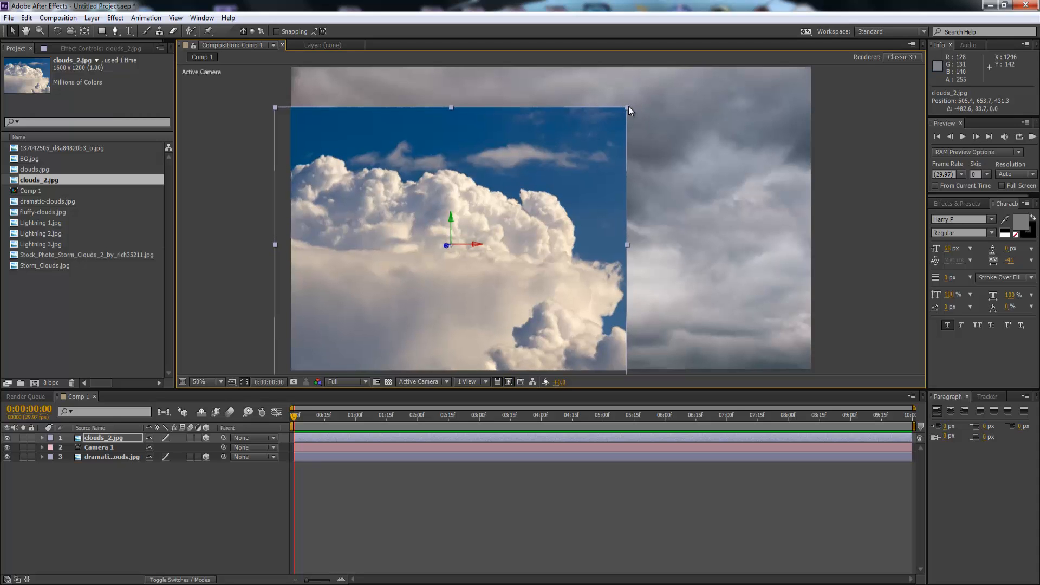
pyautogui.moveTo(628, 108); pyautogui.dragTo(602, 129)
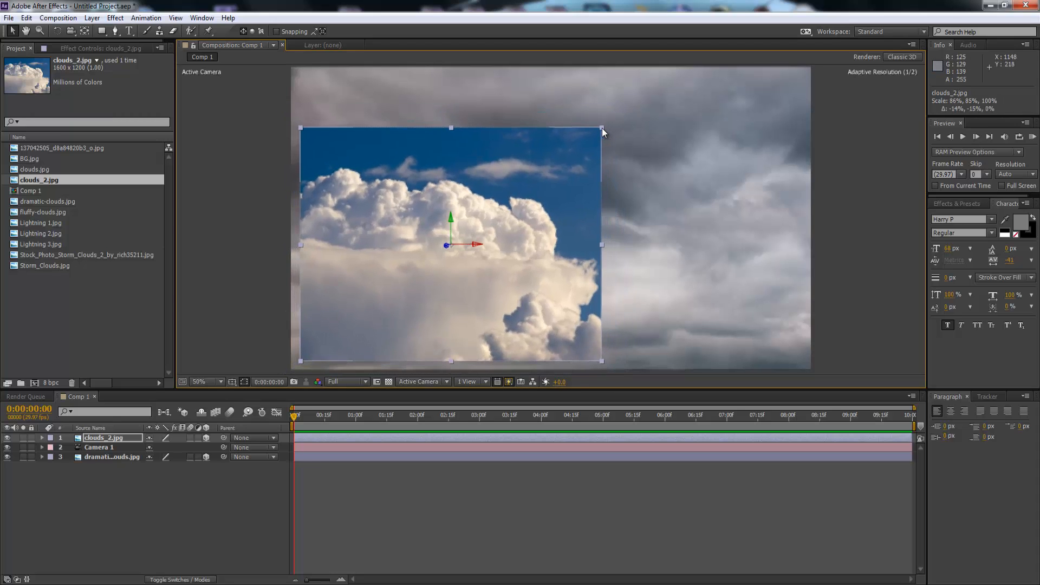
# - Move the clouds_2 layer to about 439, 698, 431 and draw a closed Pen mask along its cloud outline, extending outside the frame
pyautogui.moveTo(506, 261); pyautogui.dragTo(486, 269)
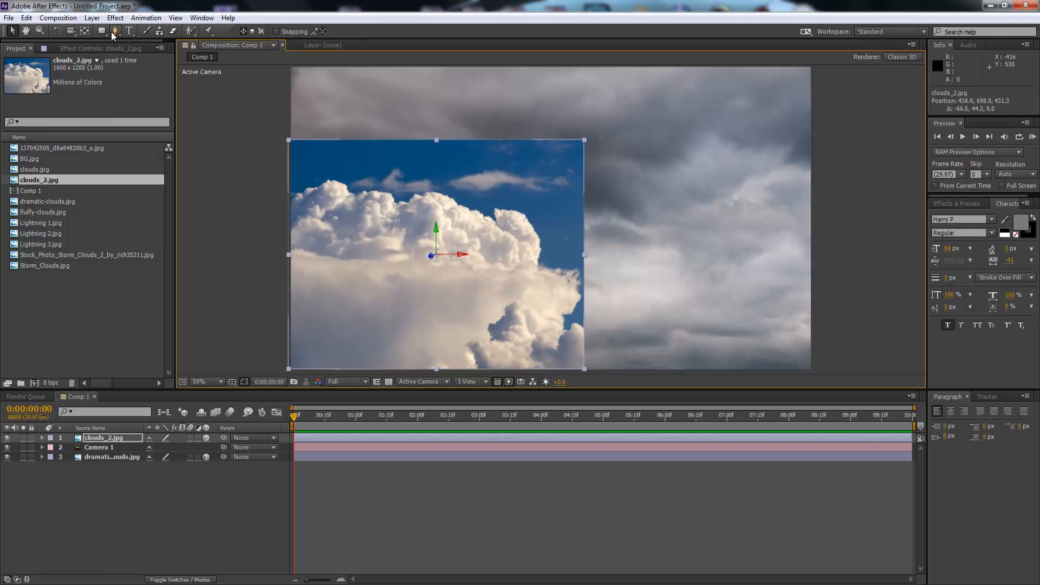
pyautogui.moveTo(112, 30); pyautogui.dragTo(144, 33)
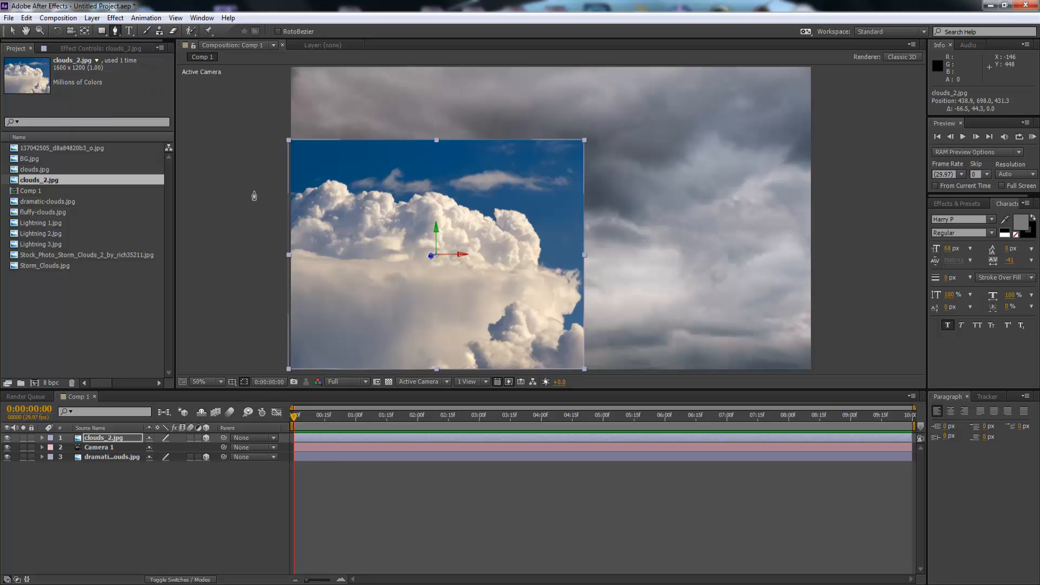
pyautogui.click(297, 191)
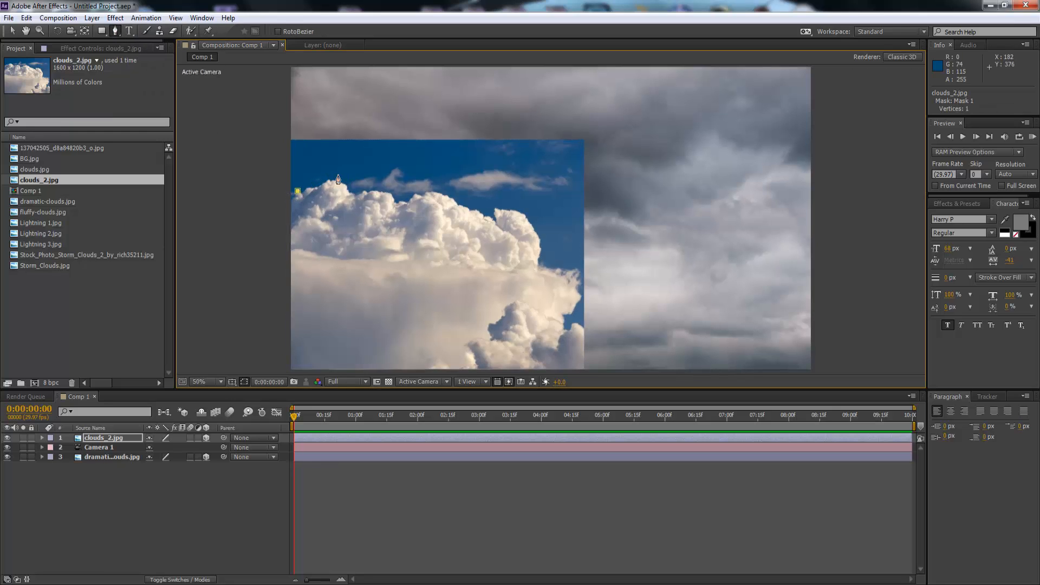
pyautogui.click(336, 176)
pyautogui.click(374, 188)
pyautogui.click(405, 193)
pyautogui.click(437, 185)
pyautogui.click(462, 199)
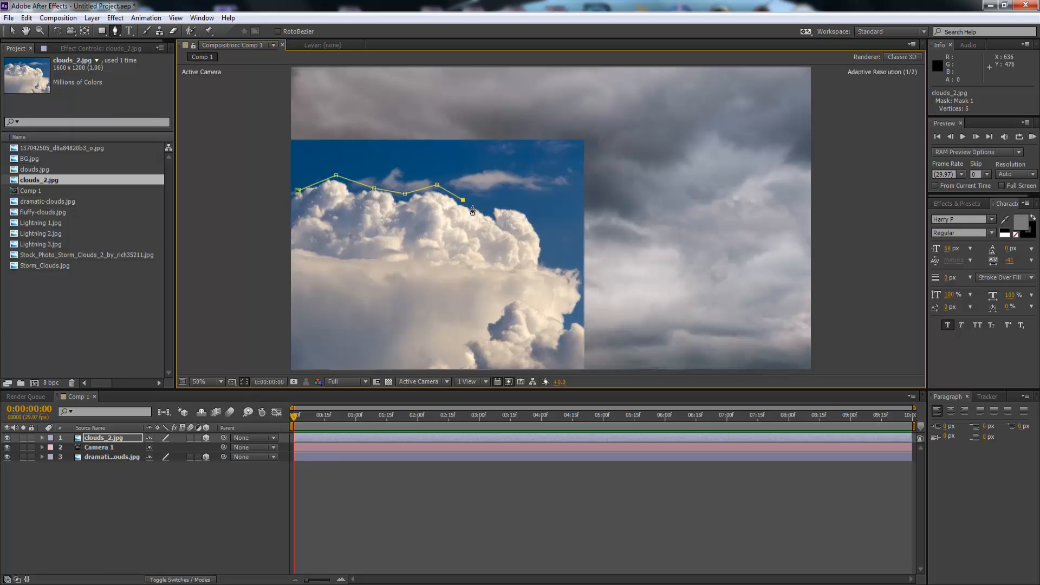
pyautogui.click(494, 212)
pyautogui.click(522, 208)
pyautogui.click(541, 233)
pyautogui.click(546, 256)
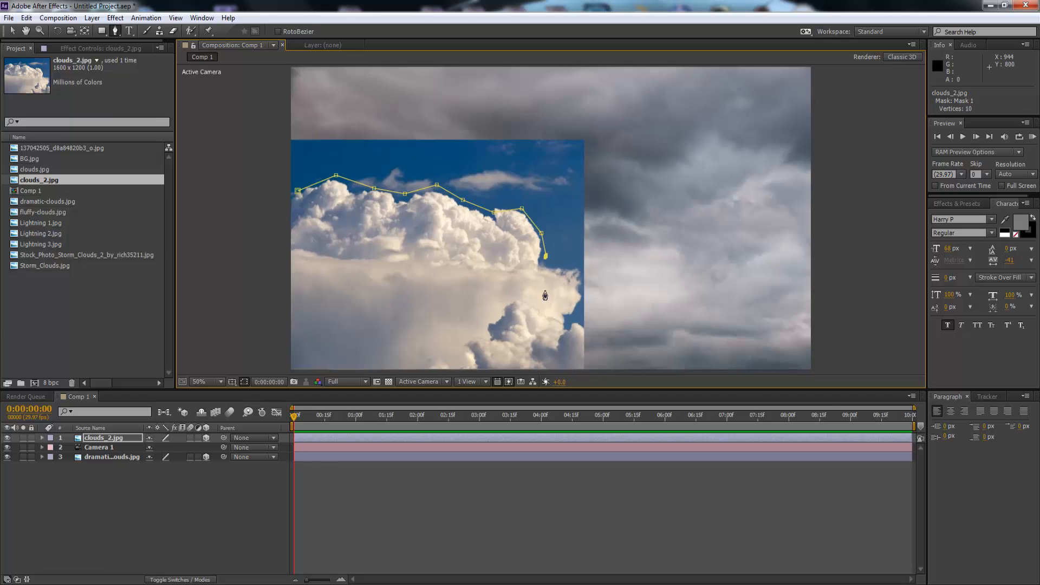
pyautogui.click(567, 268)
pyautogui.click(580, 285)
pyautogui.click(574, 312)
pyautogui.click(564, 331)
pyautogui.click(535, 354)
pyautogui.press(',')
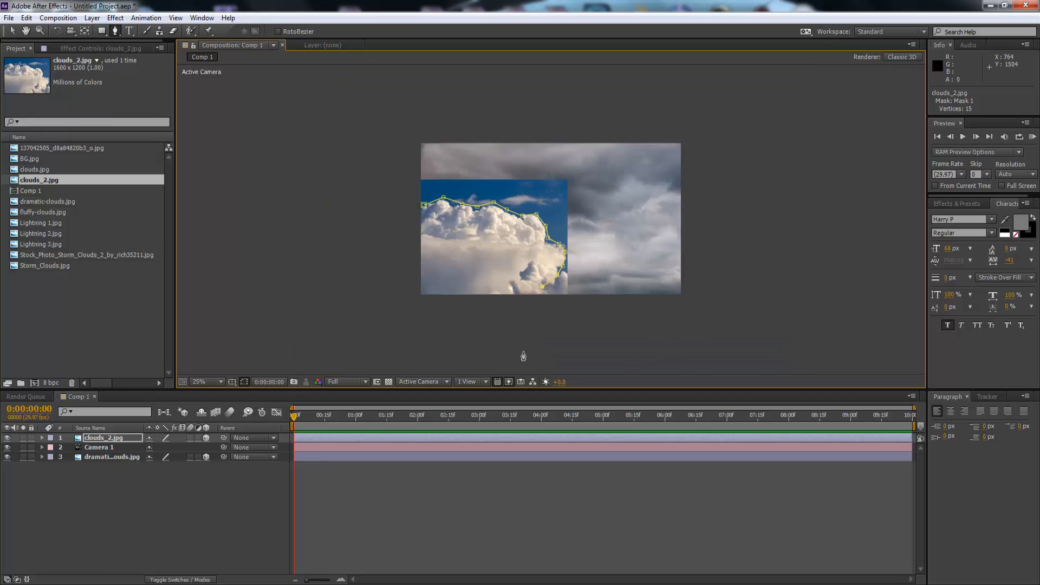
pyautogui.click(535, 299)
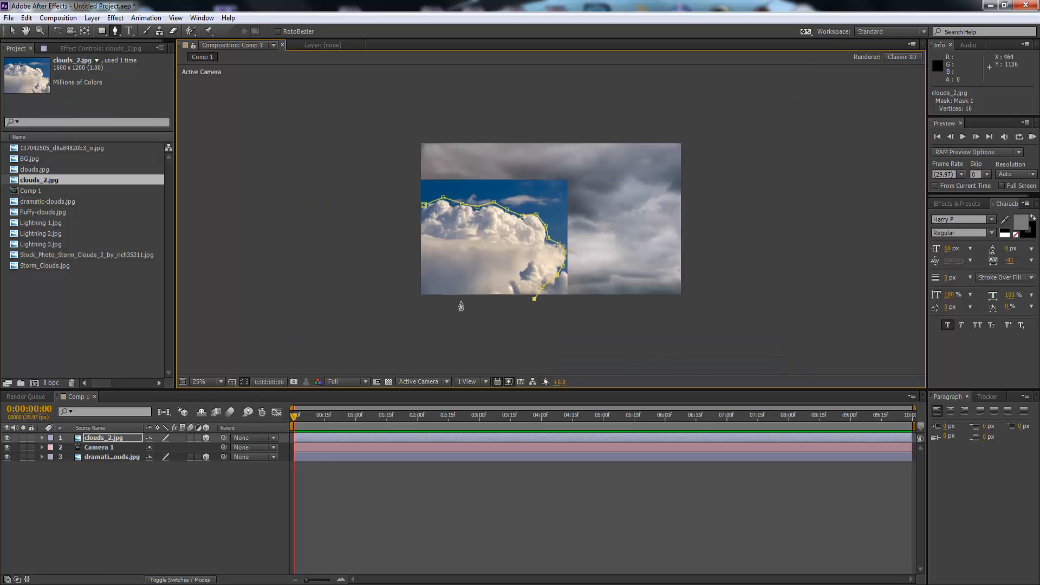
pyautogui.click(418, 298)
pyautogui.click(415, 205)
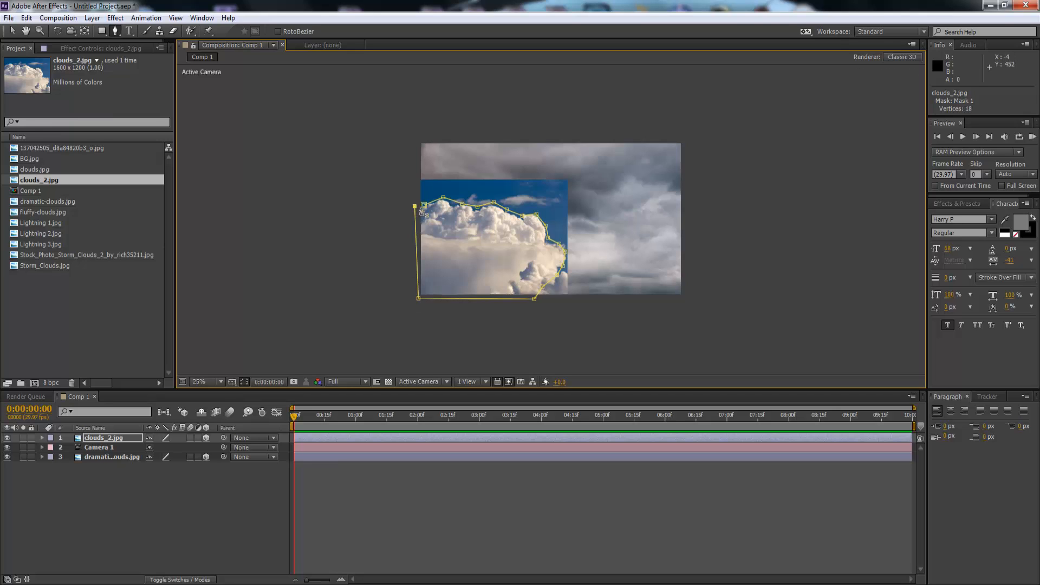
pyautogui.click(424, 206)
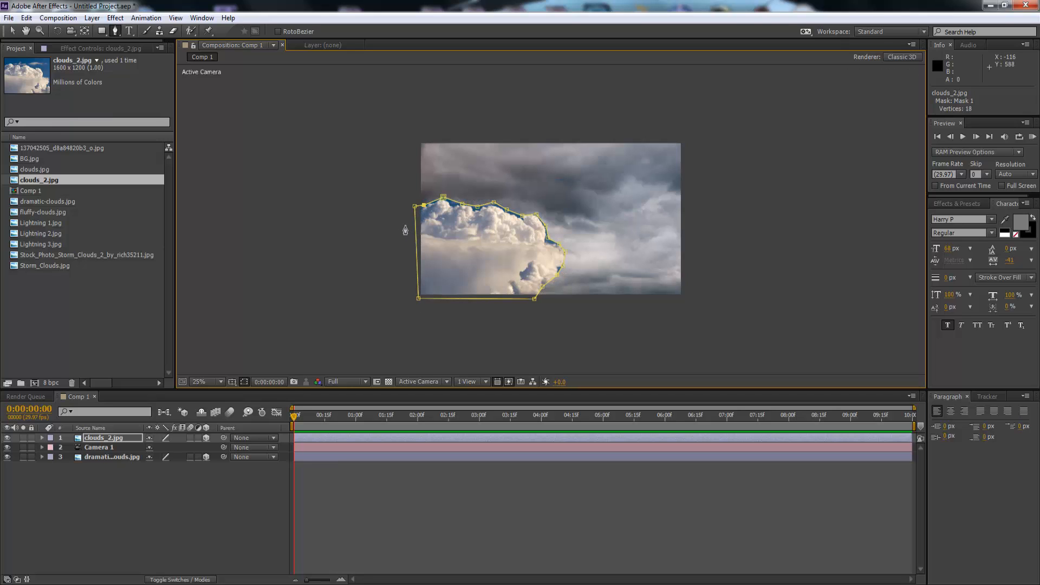
pyautogui.press('.')
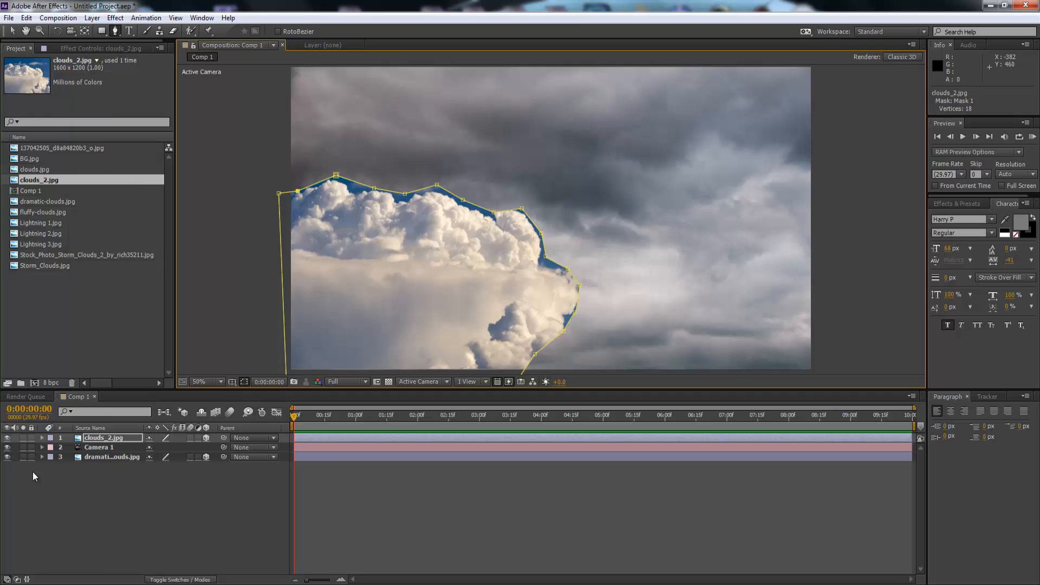
# - Set the mask feather of the clouds_2 layer to 110 pixels
pyautogui.click(98, 439)
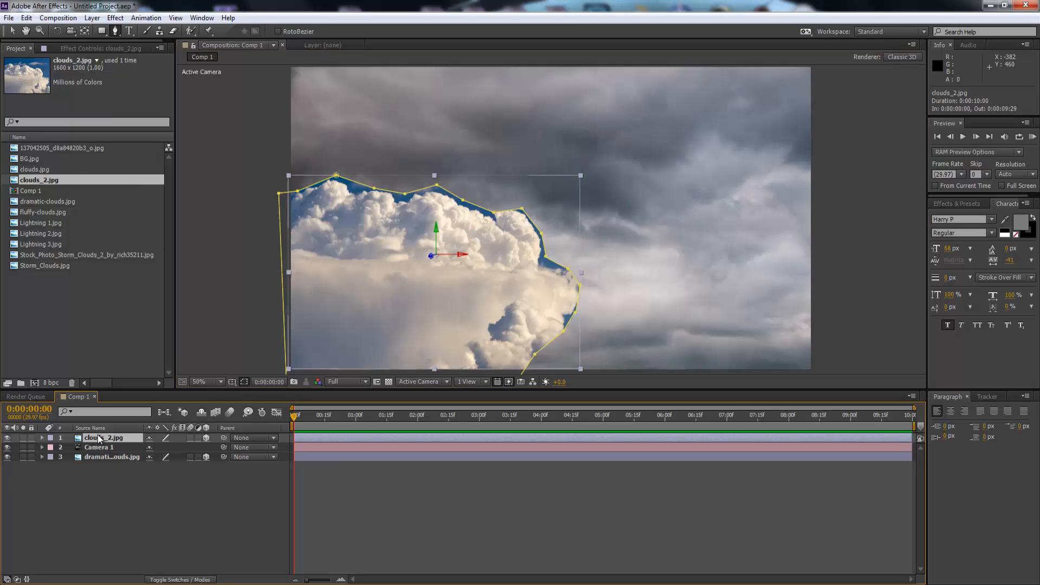
pyautogui.press('f')
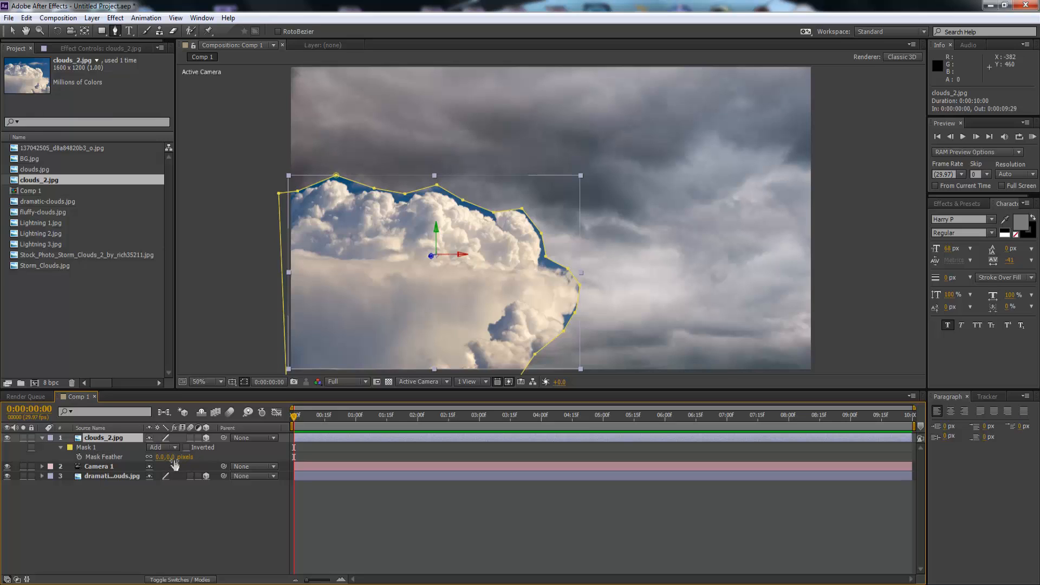
pyautogui.moveTo(172, 457); pyautogui.dragTo(227, 456)
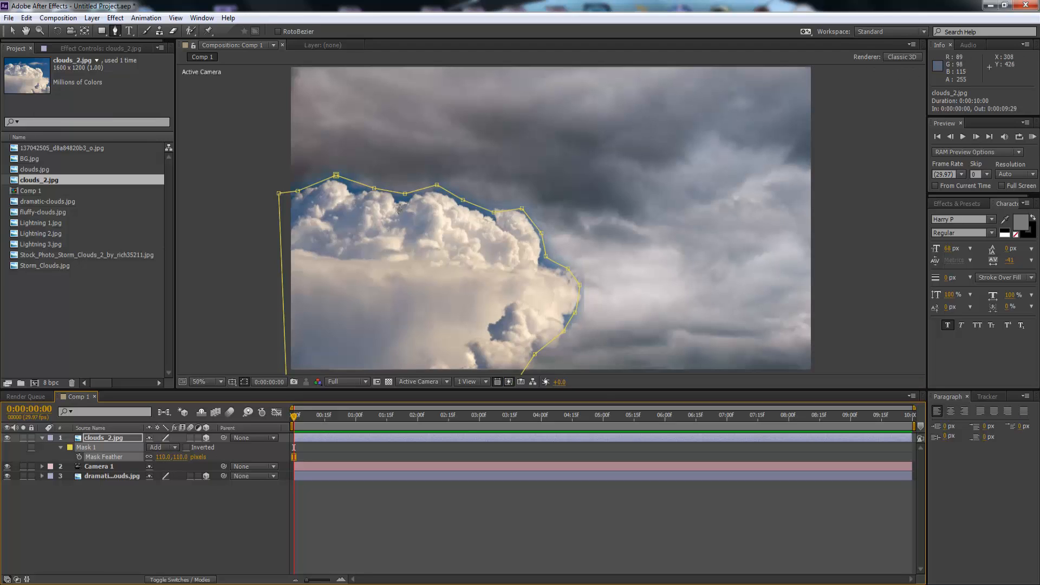
# - Pull the clouds_2 mask vertices inward along the top, right and left cloud edges to trim away the blue sky fringe
pyautogui.click(12, 31)
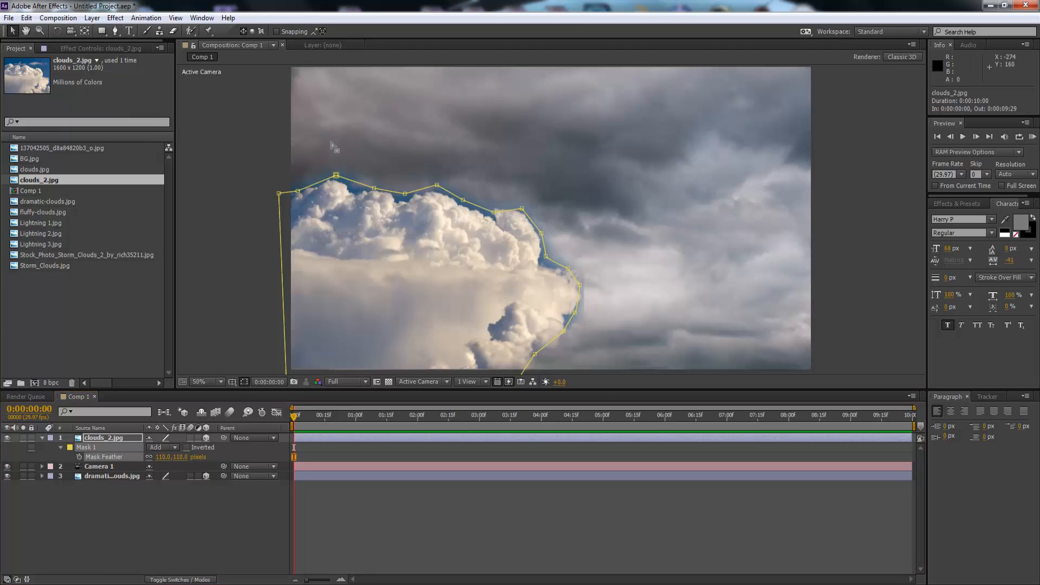
pyautogui.moveTo(335, 179); pyautogui.dragTo(301, 197)
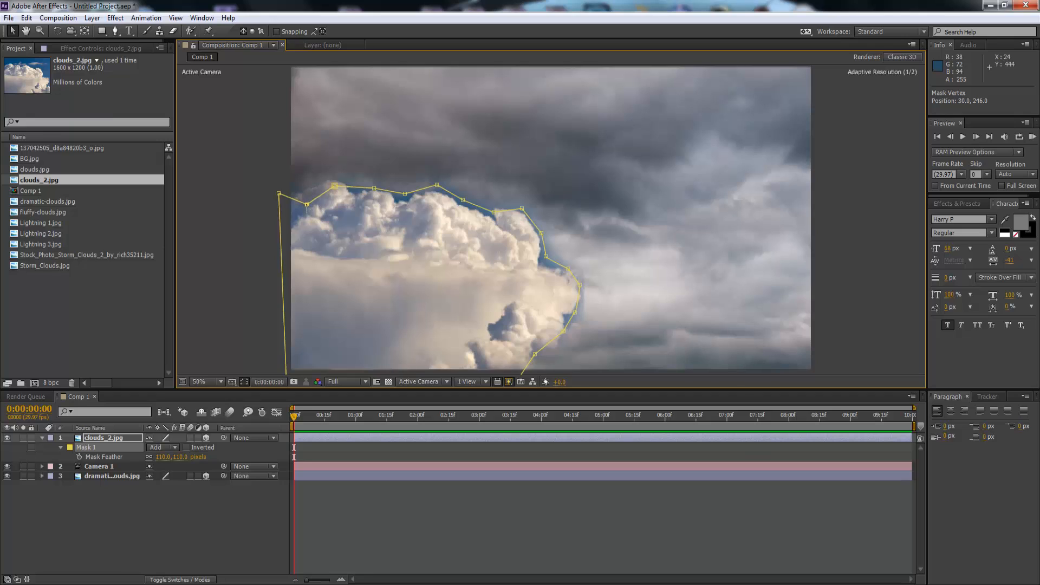
pyautogui.moveTo(304, 203); pyautogui.dragTo(302, 199)
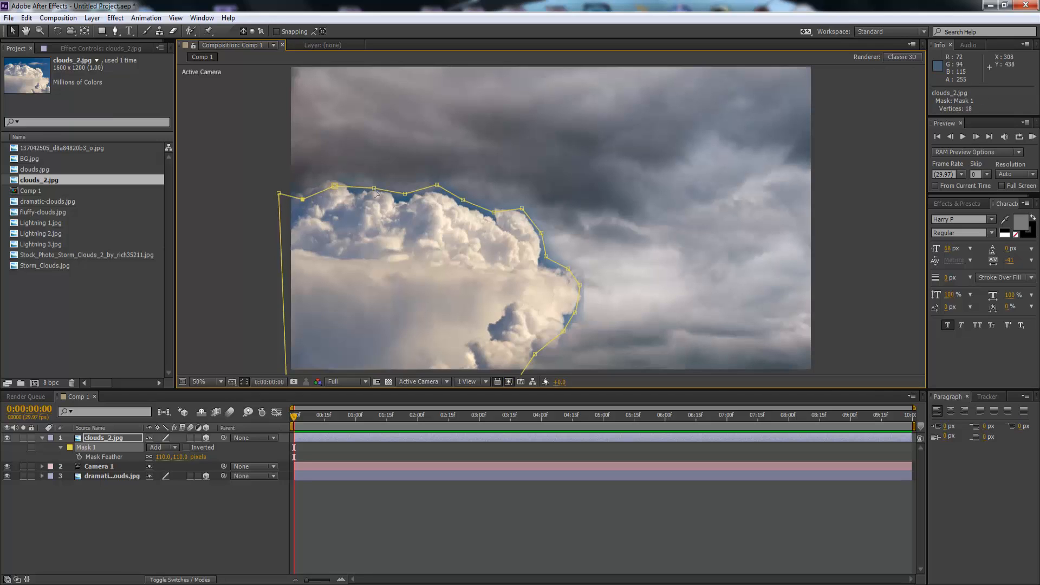
pyautogui.moveTo(375, 189); pyautogui.dragTo(512, 217)
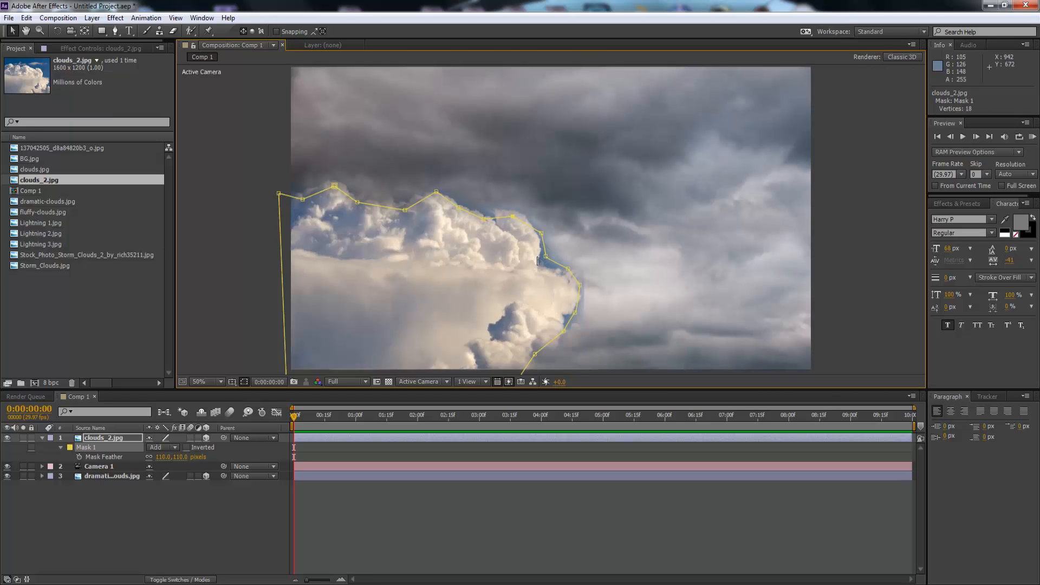
pyautogui.moveTo(544, 257); pyautogui.dragTo(528, 266)
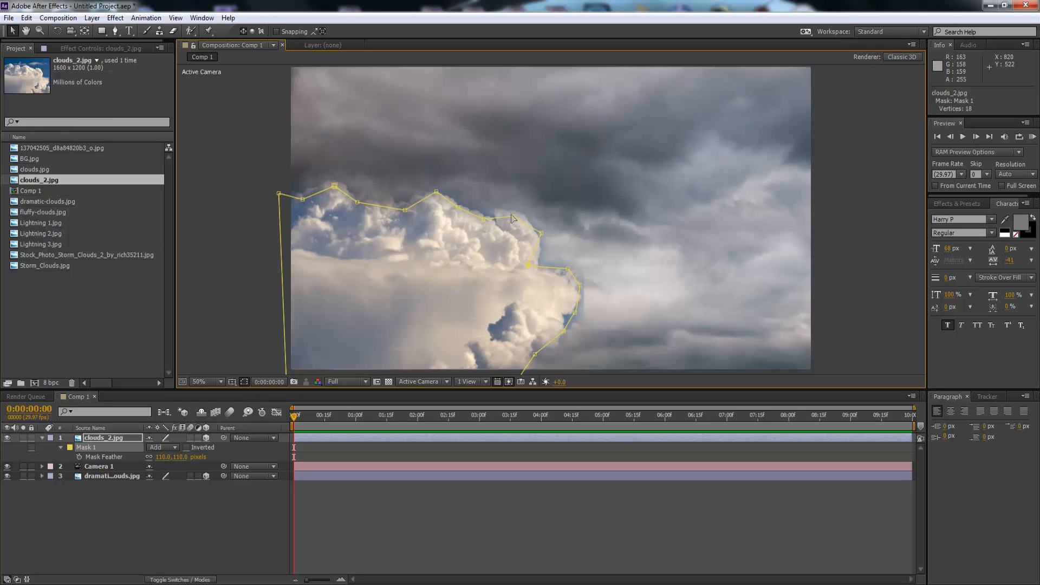
pyautogui.moveTo(512, 217); pyautogui.dragTo(482, 225)
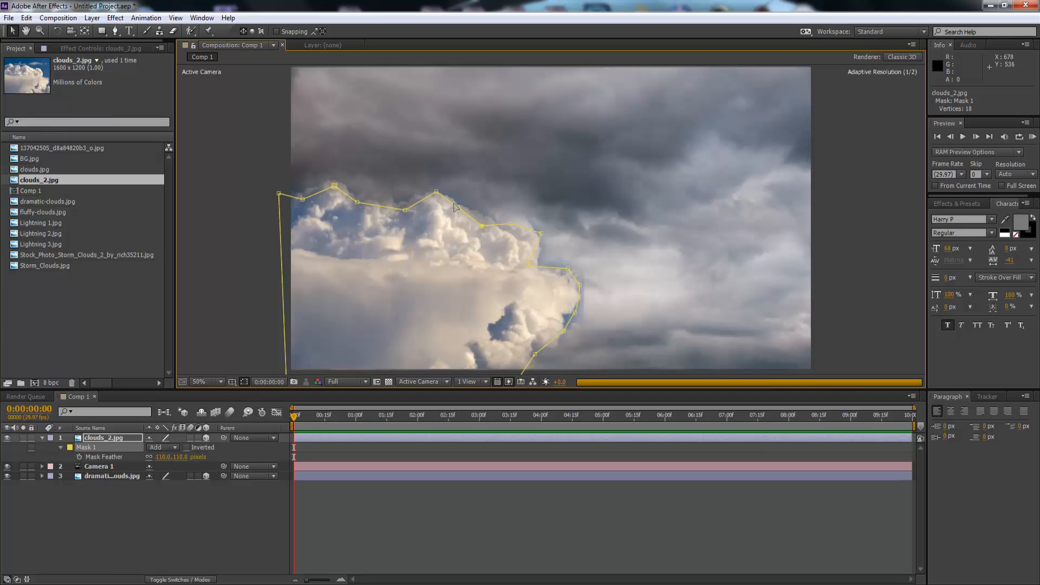
pyautogui.click(456, 213)
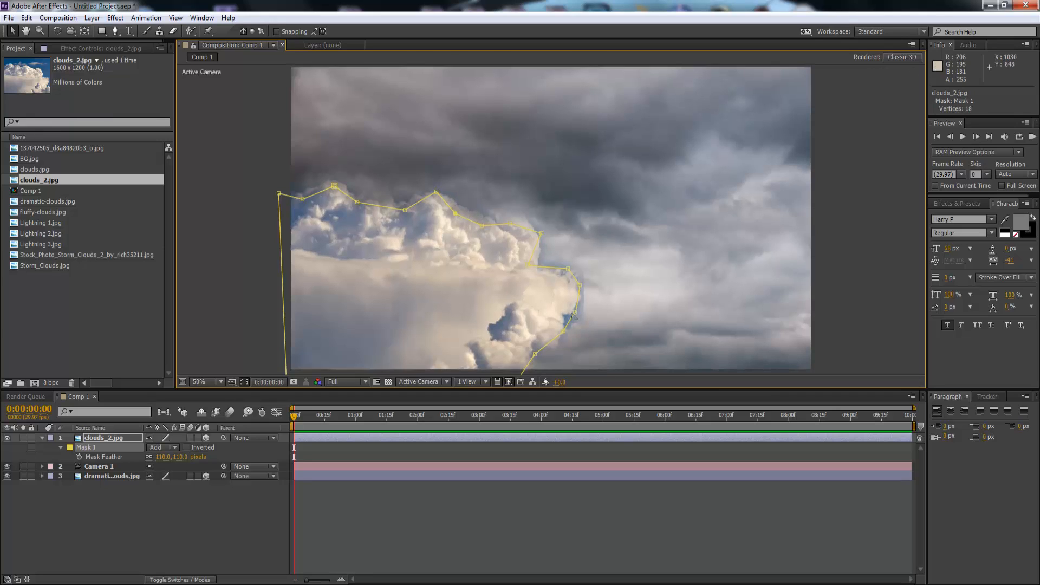
pyautogui.moveTo(574, 311); pyautogui.dragTo(553, 279)
pyautogui.moveTo(541, 233); pyautogui.dragTo(535, 241)
pyautogui.moveTo(535, 354); pyautogui.dragTo(548, 329)
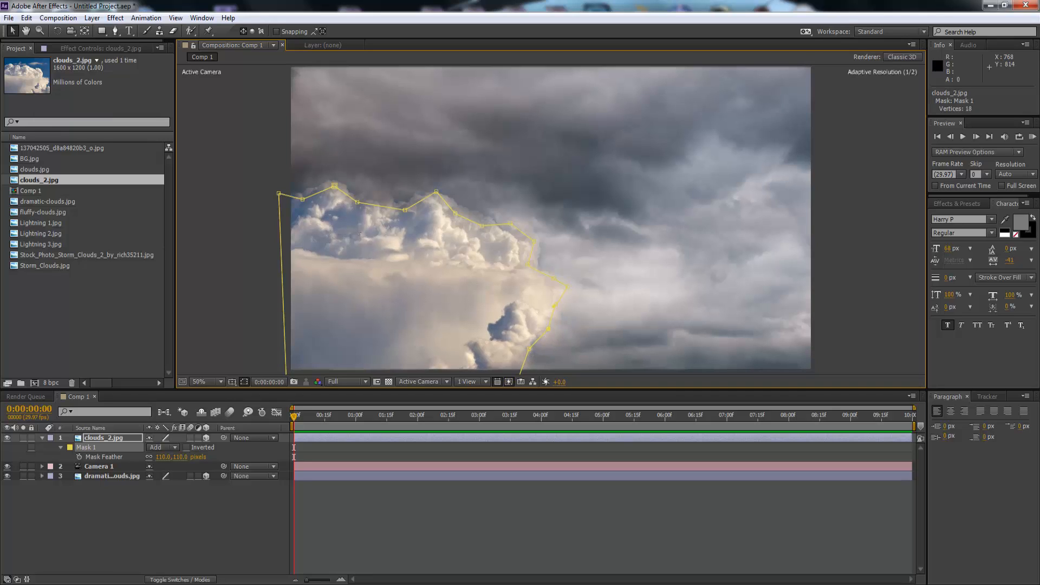
pyautogui.moveTo(281, 195); pyautogui.dragTo(293, 209)
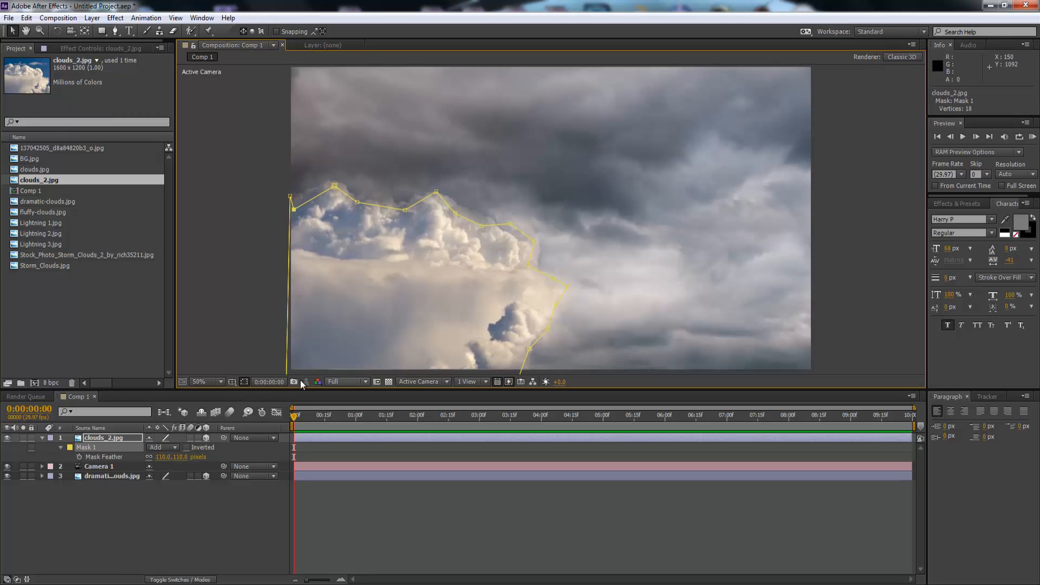
# - Hide the mask outlines and move the clouds_2 layer closer to the camera, to about 429, 701, 138
pyautogui.click(244, 382)
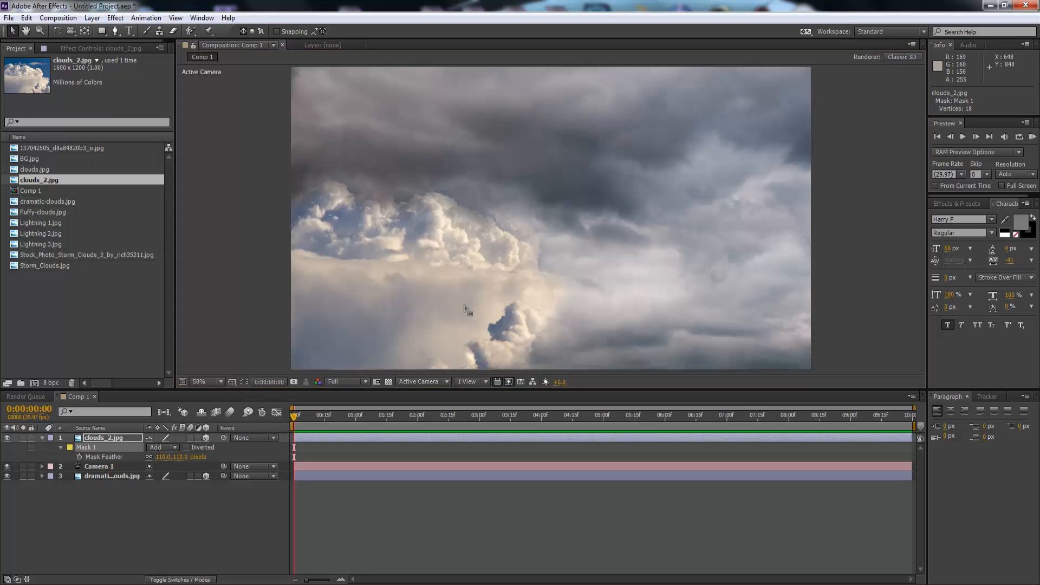
pyautogui.moveTo(471, 309); pyautogui.dragTo(463, 309)
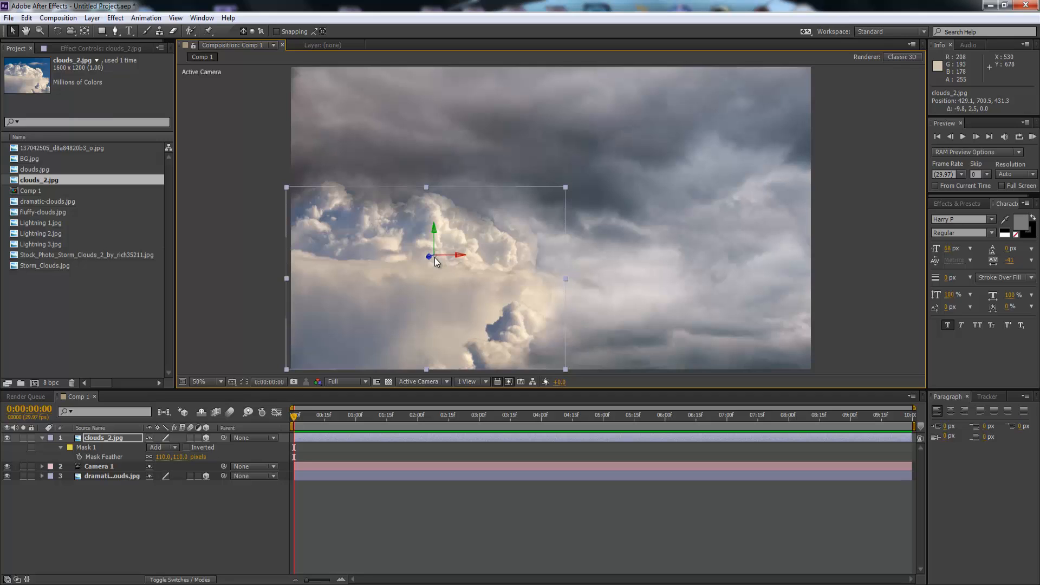
pyautogui.moveTo(437, 261); pyautogui.dragTo(431, 490)
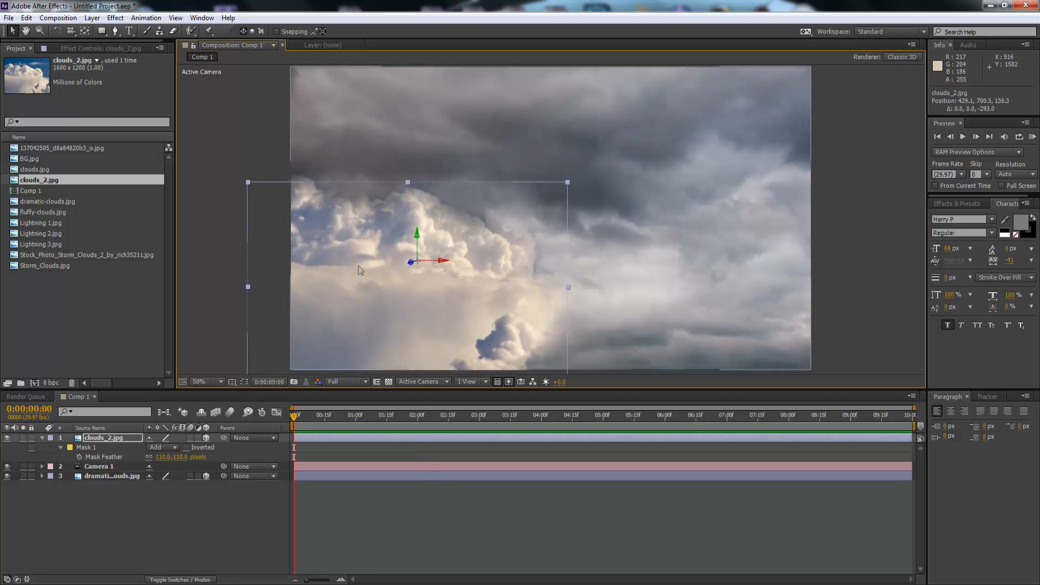
pyautogui.click(263, 141)
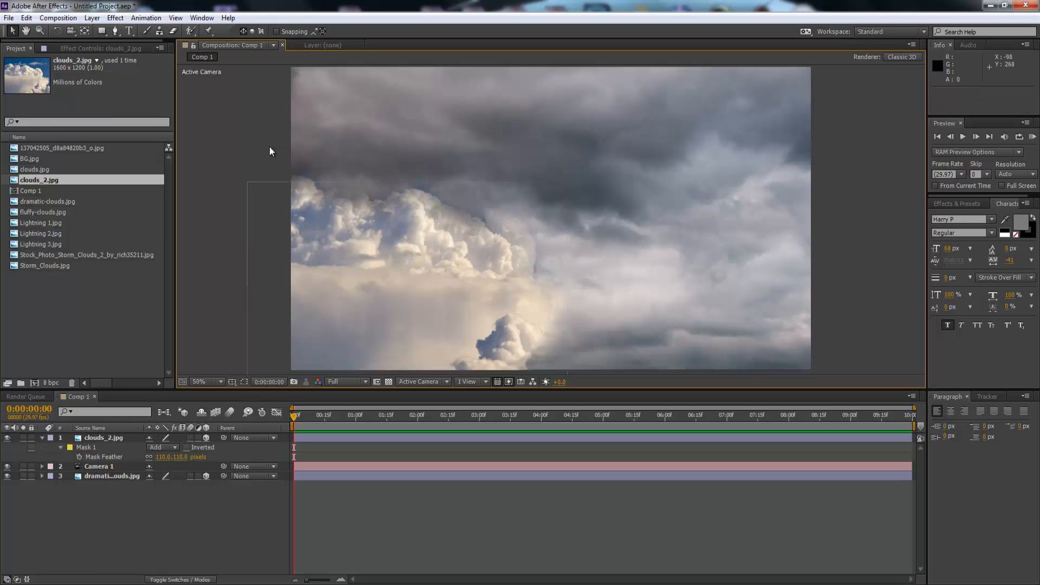
# - Add clouds.jpg as the top layer, scaled to about 82%, 73% and placed in the frame's lower-right corner at about 1506, 802
pyautogui.click(43, 204)
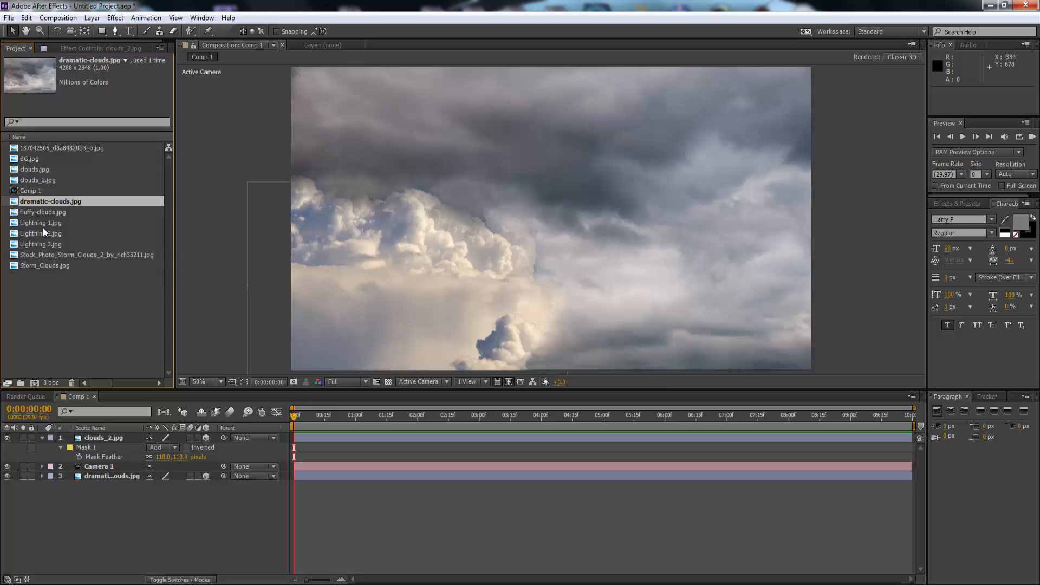
pyautogui.click(37, 169)
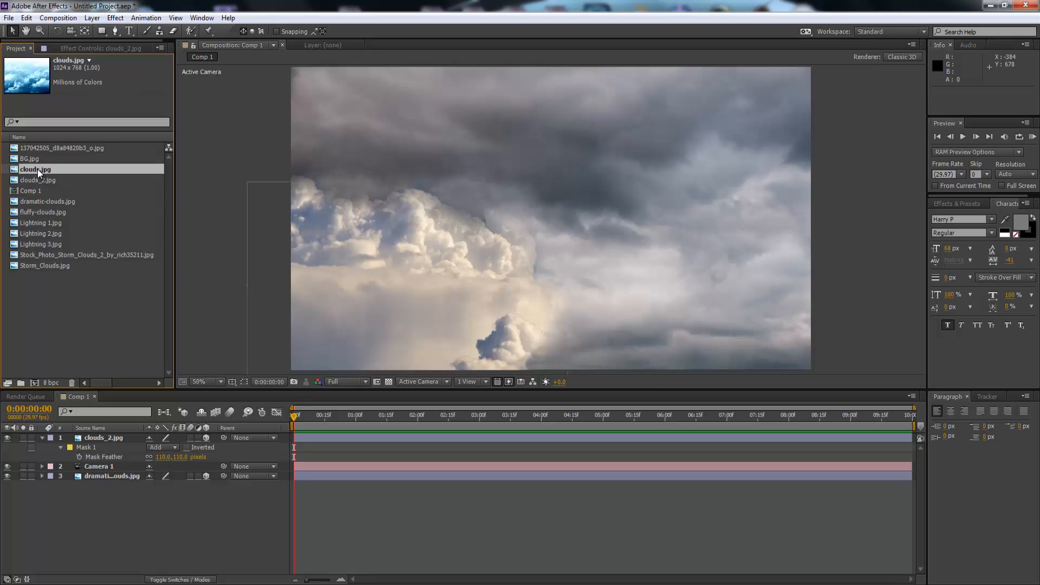
pyautogui.moveTo(37, 169); pyautogui.dragTo(674, 258)
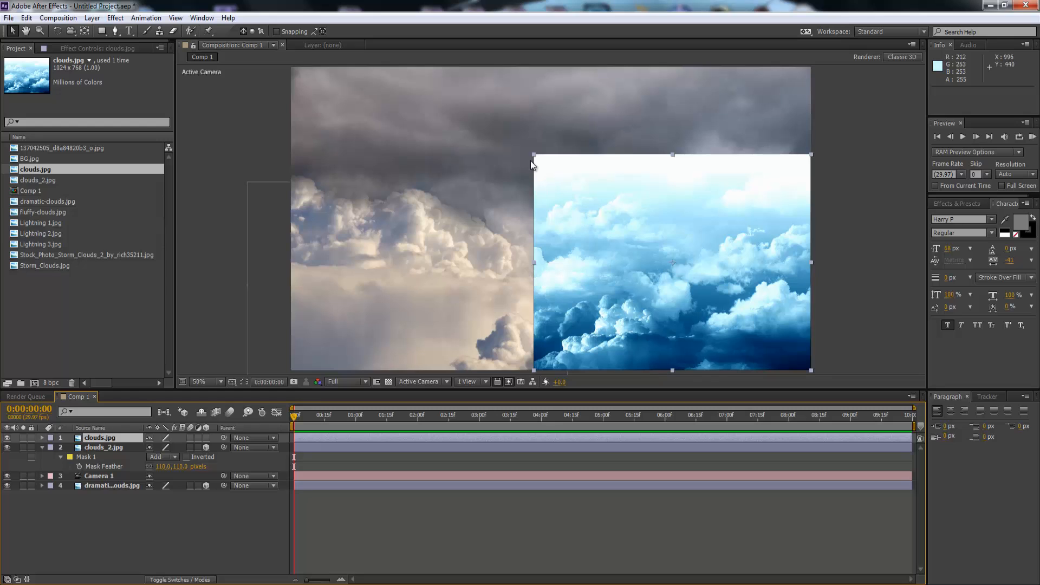
pyautogui.moveTo(534, 155); pyautogui.dragTo(567, 195)
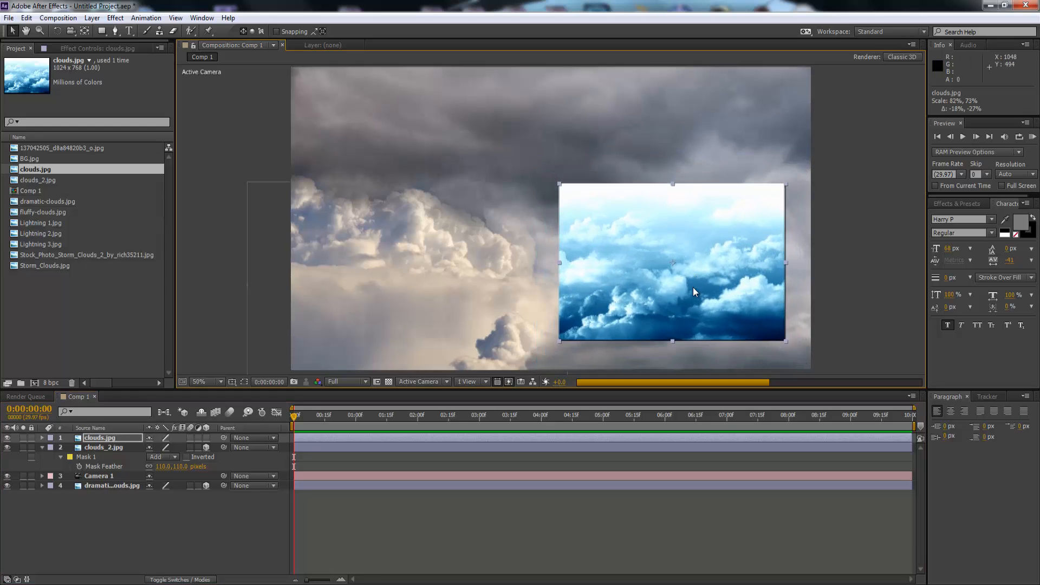
pyautogui.moveTo(694, 292); pyautogui.dragTo(722, 322)
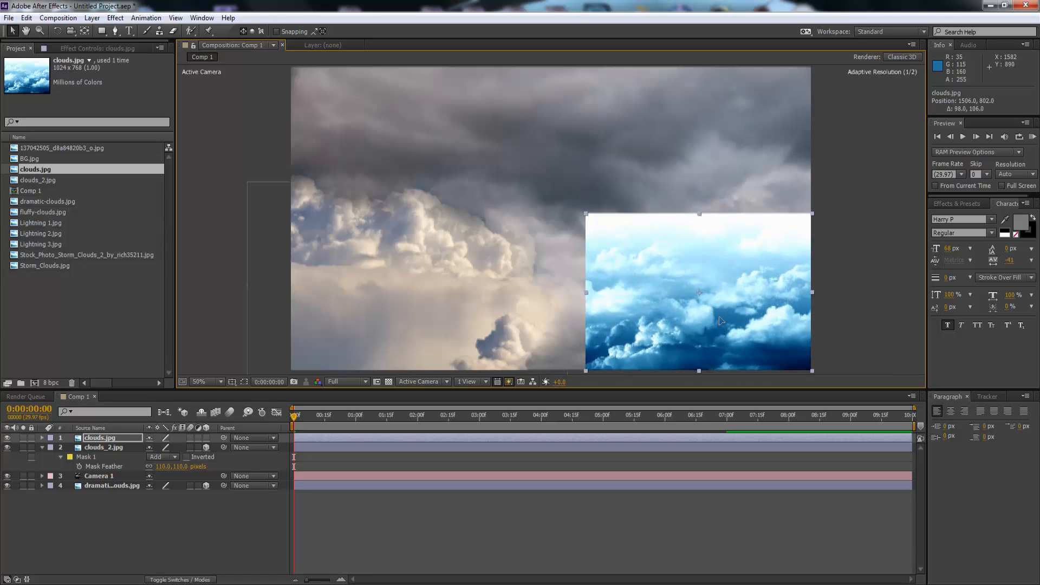
# - Draw a closed Pen mask on the clouds.jpg layer along the cloud tops and around the frame's lower-right corner
pyautogui.click(102, 32)
pyautogui.click(115, 31)
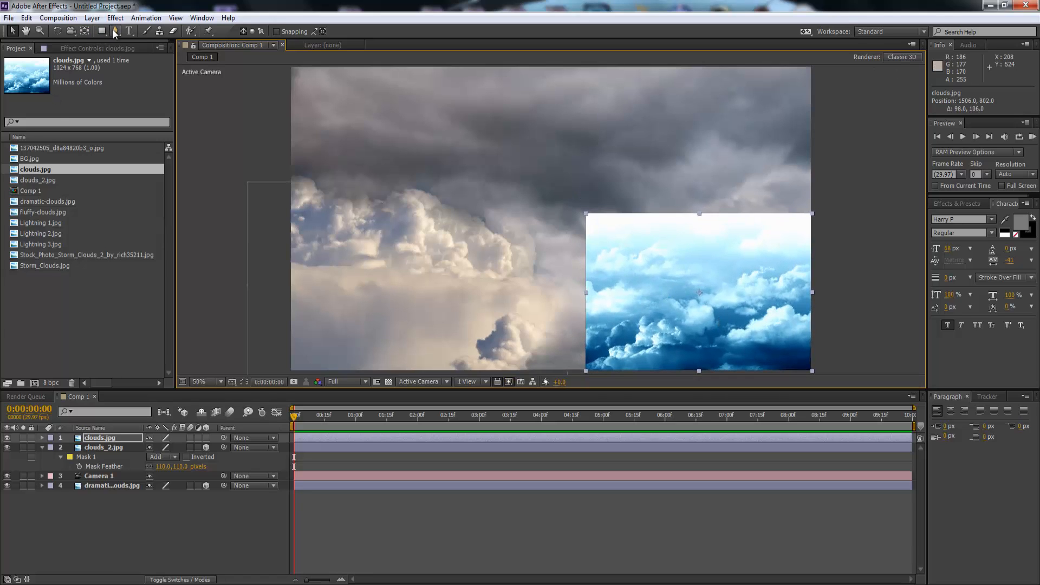
pyautogui.click(802, 264)
pyautogui.click(784, 271)
pyautogui.click(764, 270)
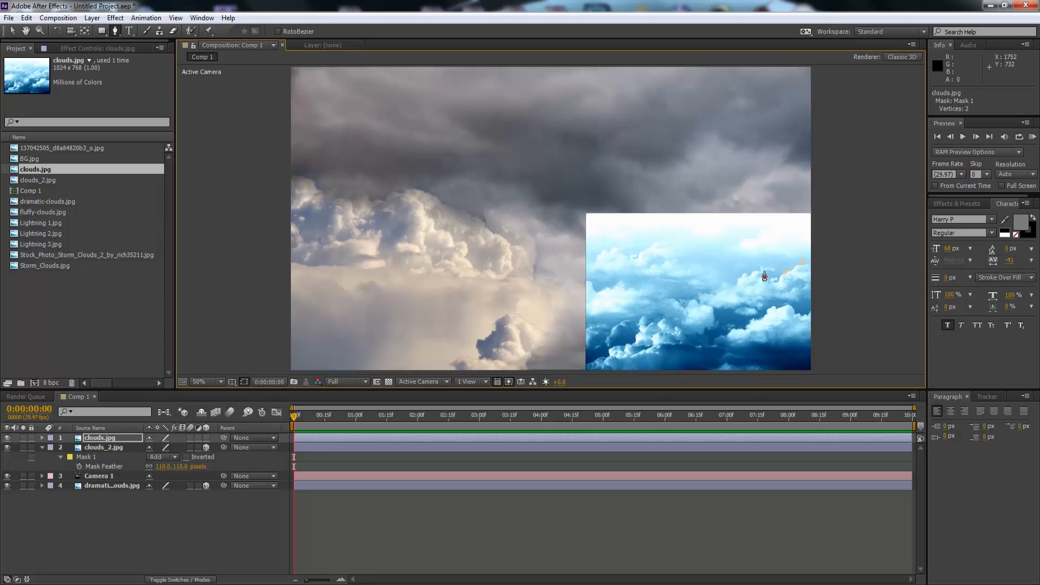
pyautogui.click(715, 289)
pyautogui.click(693, 299)
pyautogui.click(661, 313)
pyautogui.click(600, 348)
pyautogui.press(',')
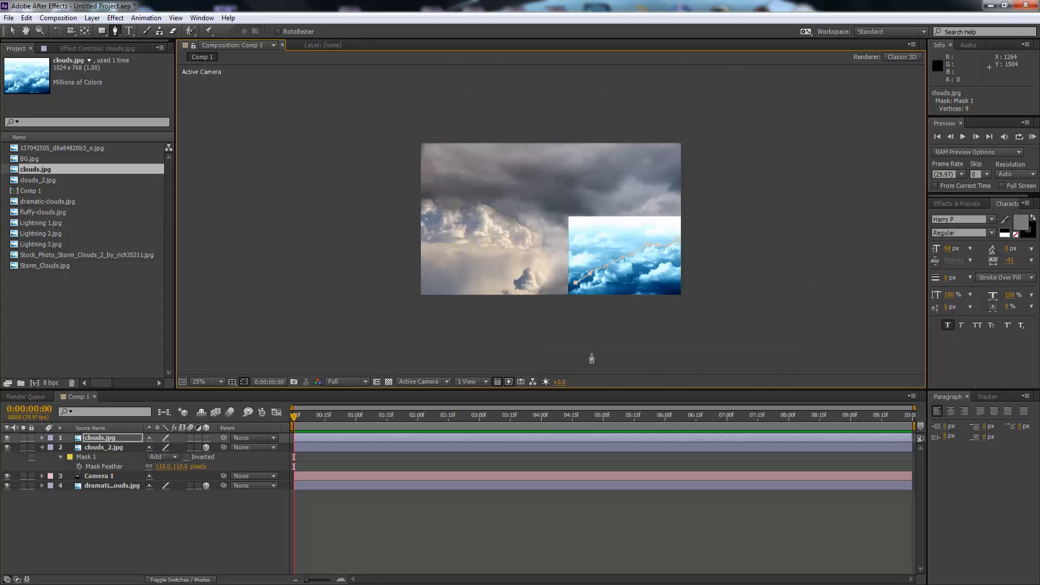
pyautogui.click(568, 300)
pyautogui.click(622, 304)
pyautogui.click(694, 295)
pyautogui.click(691, 254)
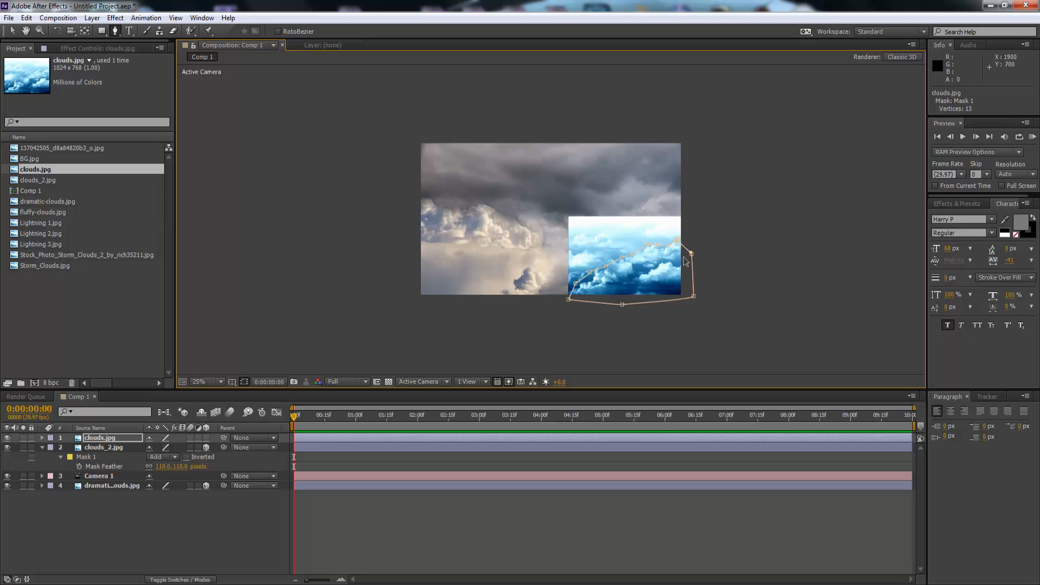
pyautogui.click(677, 241)
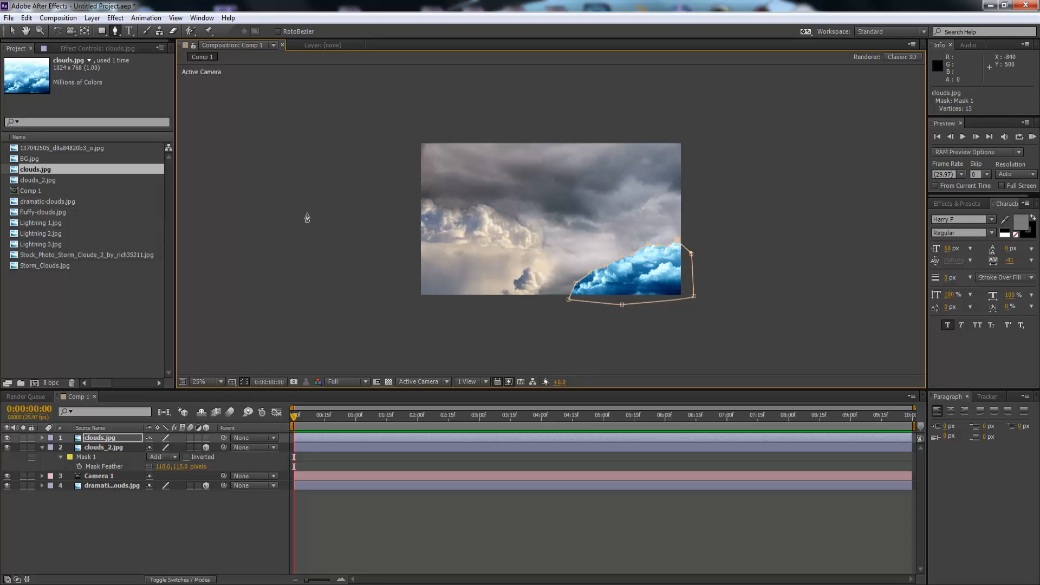
# - Set the mask feather of the clouds.jpg layer to 105 pixels
pyautogui.press('.')
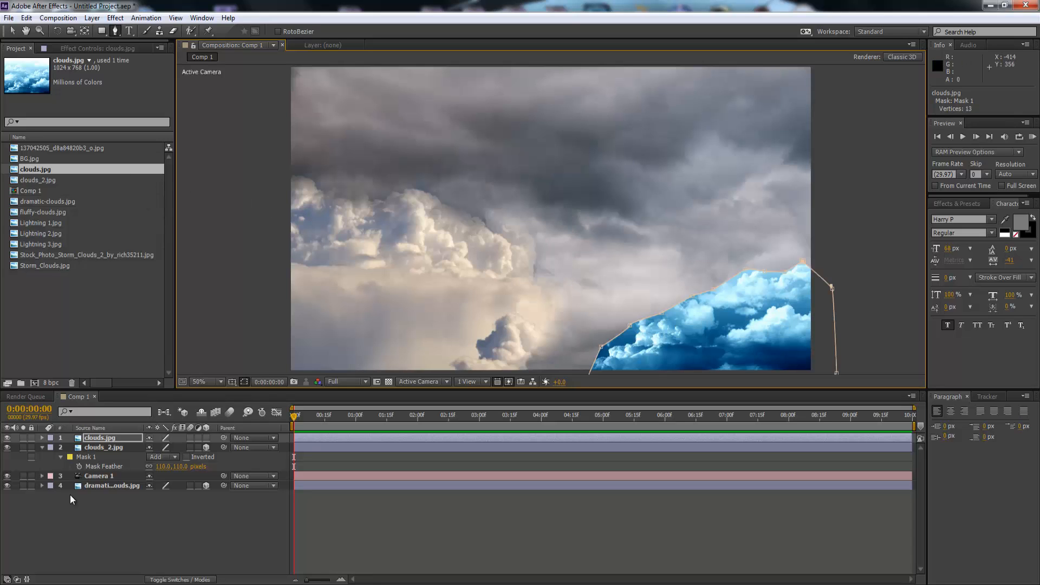
pyautogui.click(112, 439)
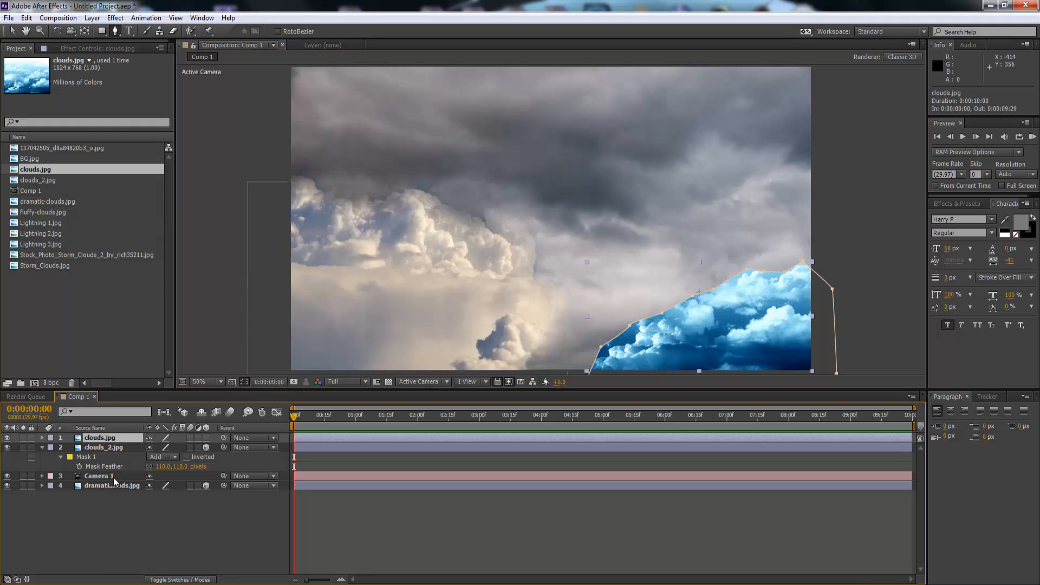
pyautogui.press('f')
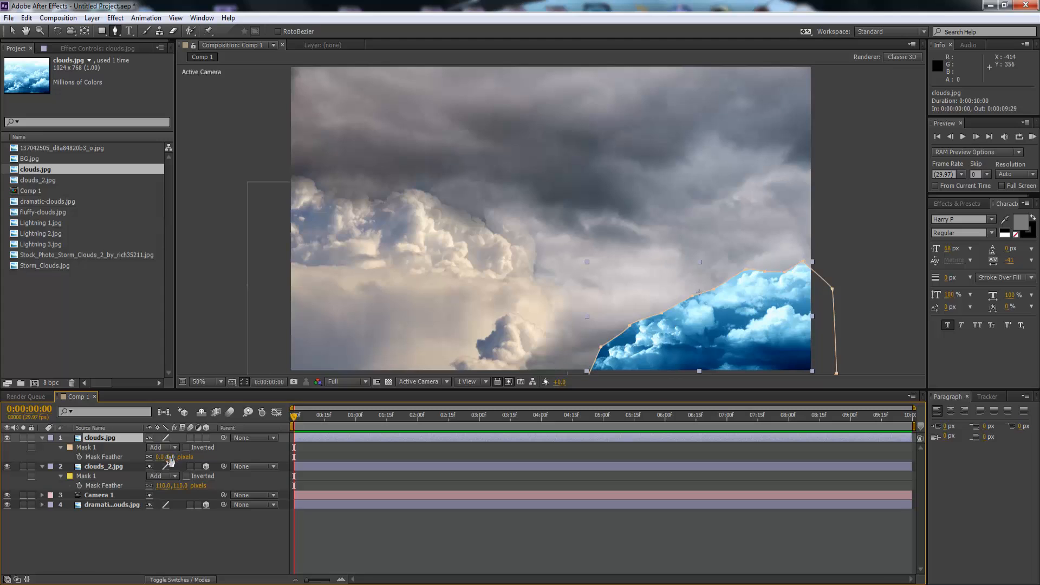
pyautogui.moveTo(170, 458); pyautogui.dragTo(226, 457)
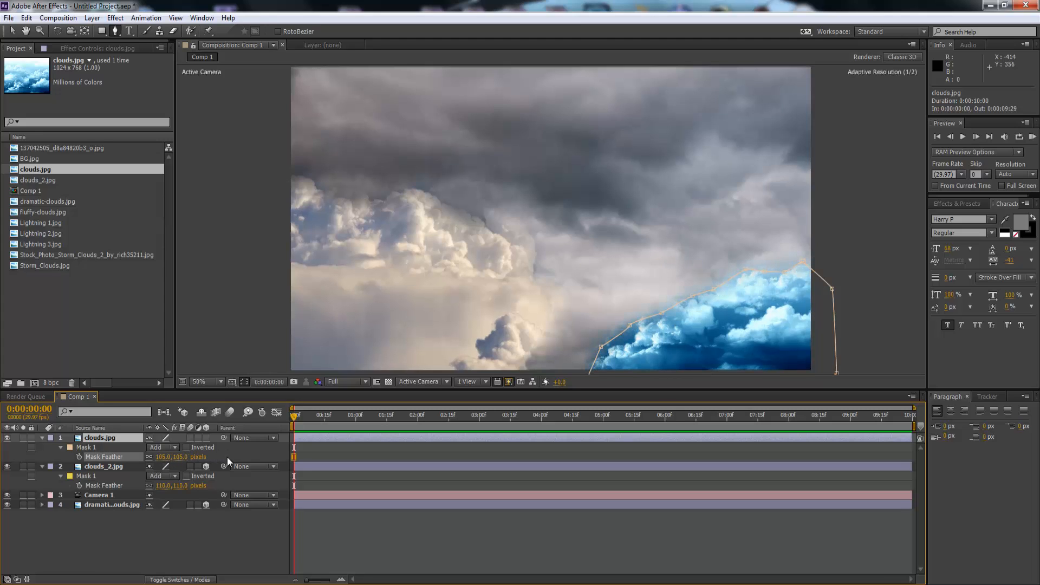
# - Reshape the clouds.jpg mask by pulling its upper, left and right vertices inward around the blue cloud, and deselect the layer
pyautogui.click(13, 31)
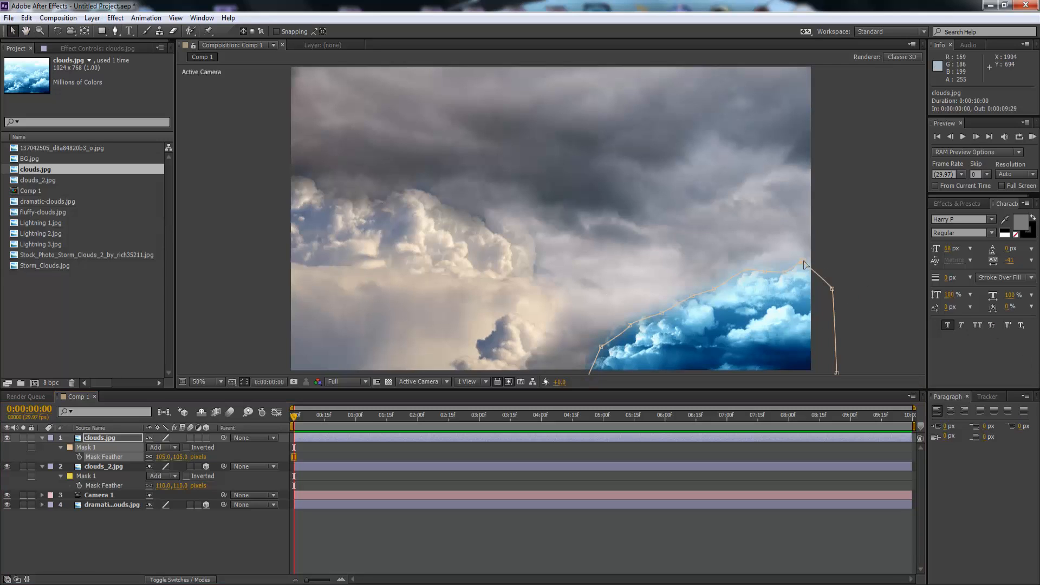
pyautogui.moveTo(803, 266); pyautogui.dragTo(794, 273)
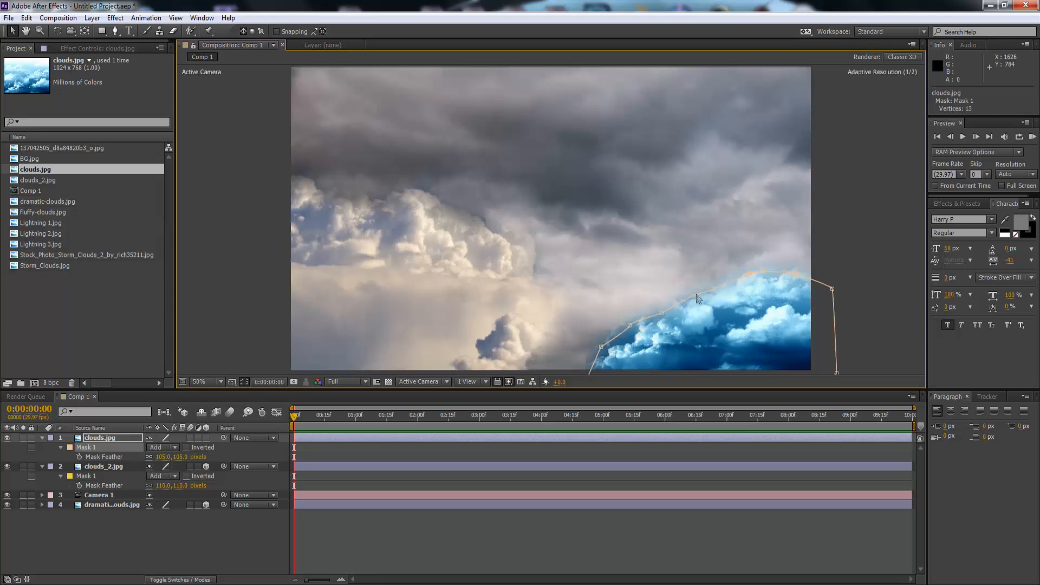
pyautogui.moveTo(696, 299); pyautogui.dragTo(704, 306)
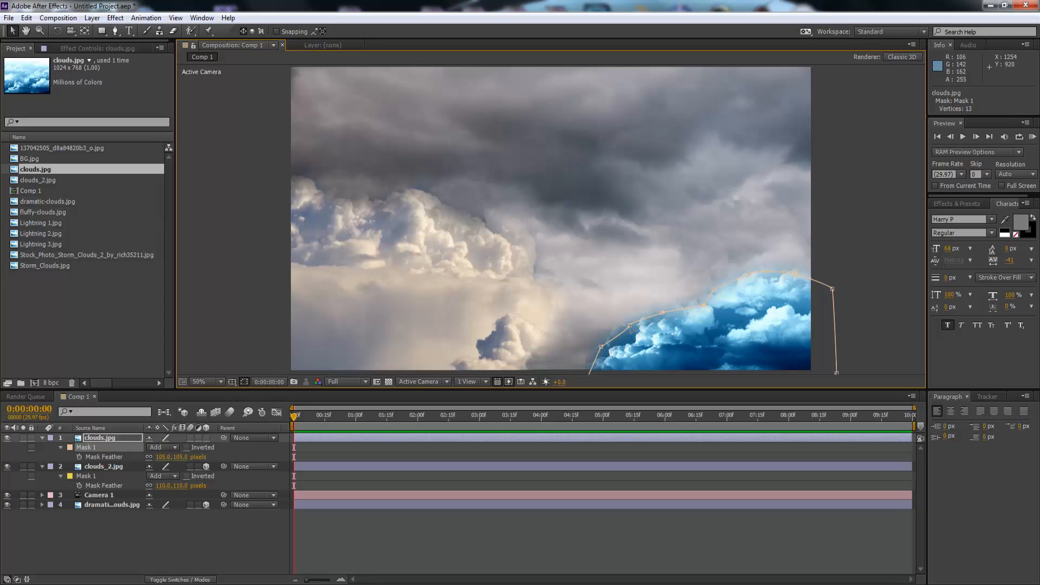
pyautogui.moveTo(630, 326)
pyautogui.mouseDown()
pyautogui.moveTo(639, 335)
pyautogui.moveTo(600, 348)
pyautogui.moveTo(592, 319)
pyautogui.moveTo(602, 337)
pyautogui.moveTo(632, 344)
pyautogui.mouseUp()
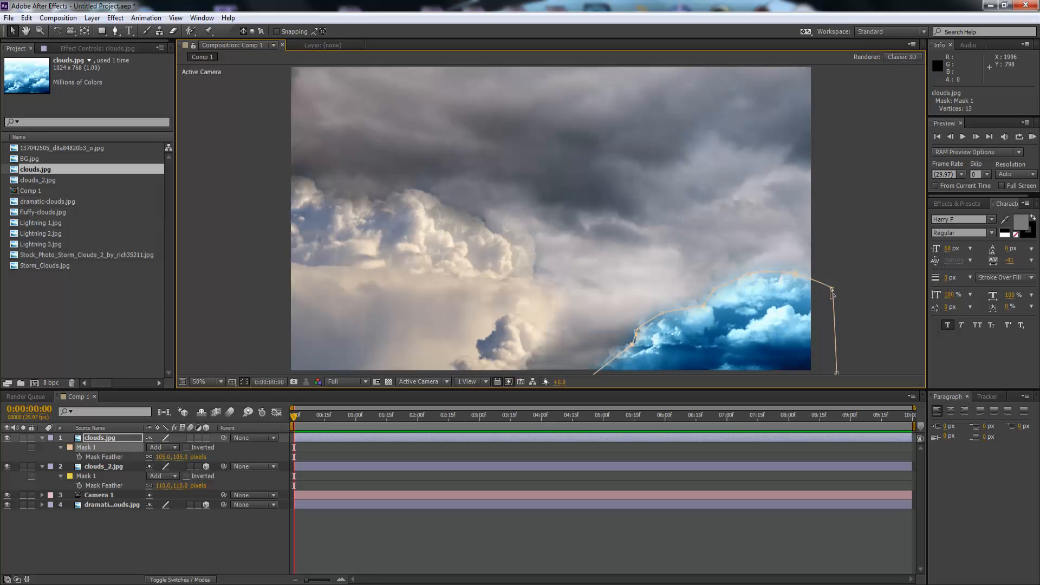
pyautogui.moveTo(832, 294); pyautogui.dragTo(810, 293)
pyautogui.press(',')
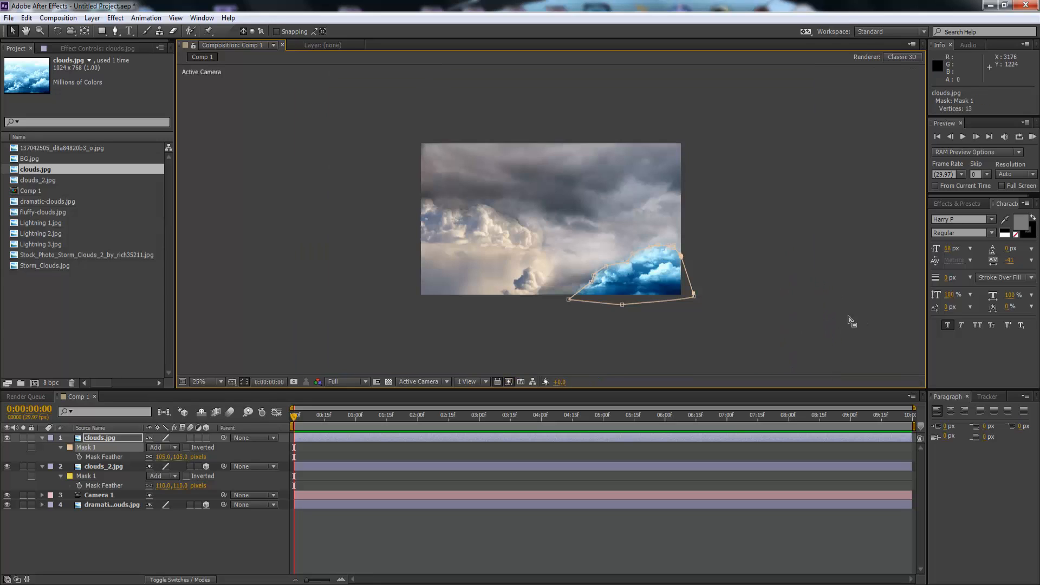
pyautogui.moveTo(694, 297); pyautogui.dragTo(688, 297)
pyautogui.moveTo(622, 305); pyautogui.dragTo(622, 304)
pyautogui.press('.')
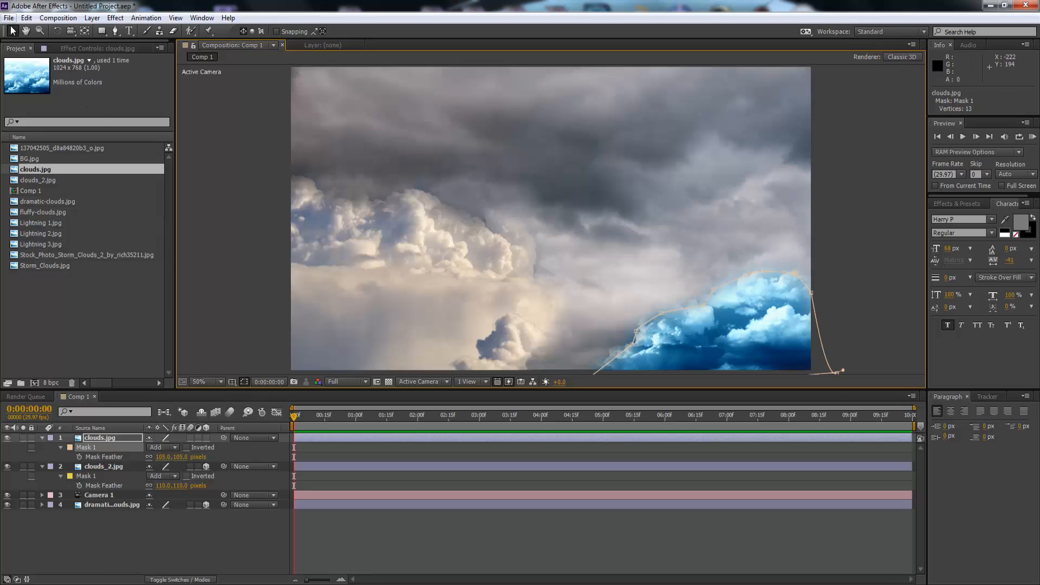
pyautogui.click(718, 296)
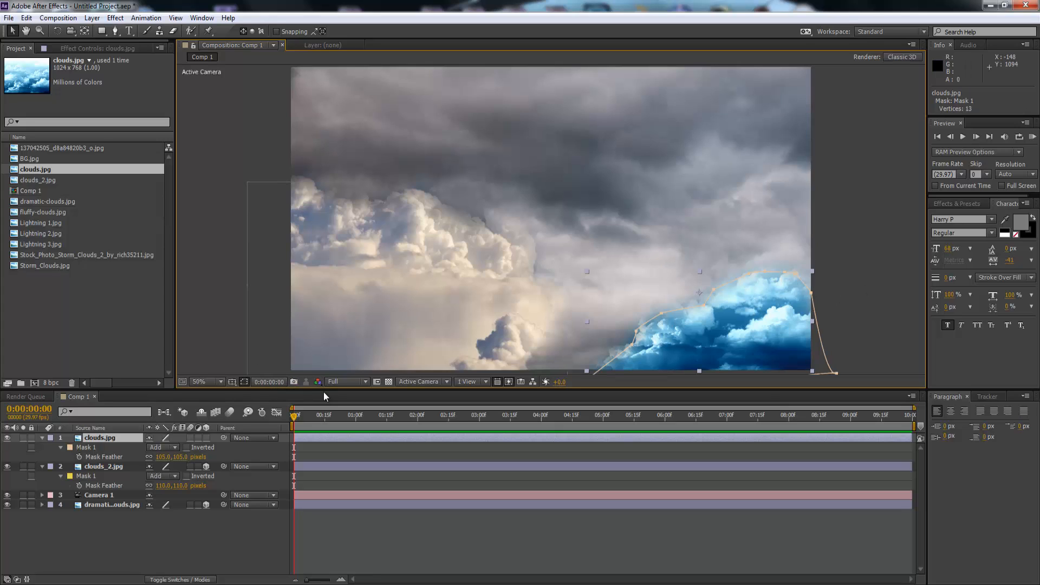
pyautogui.click(863, 323)
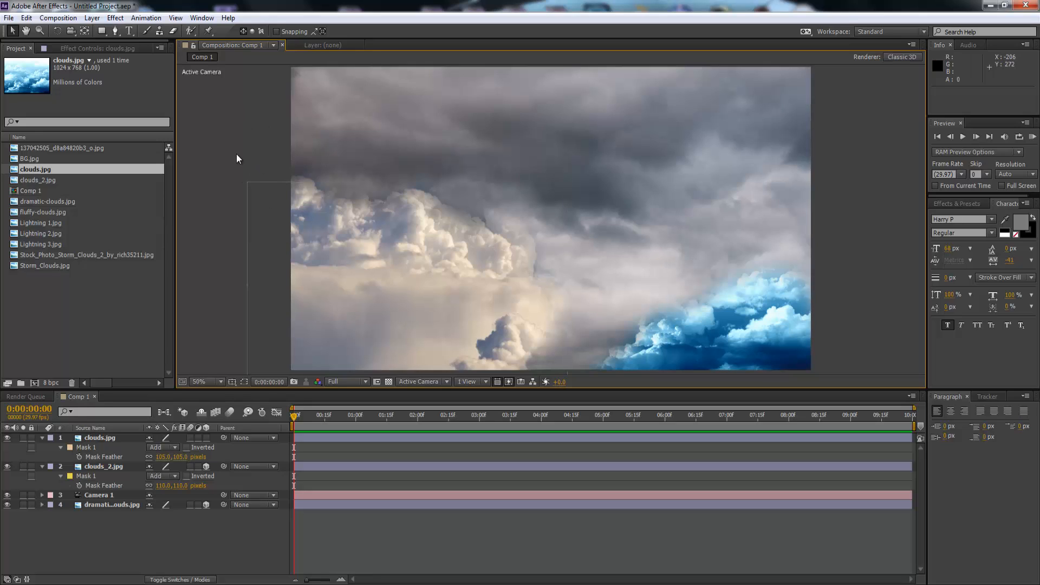
# - Add 137042505_d8a84820b3_o.jpg as the top layer, scaled to about 56%, 47% and placed in the frame's upper-right corner at about 1532, 162
pyautogui.click(25, 158)
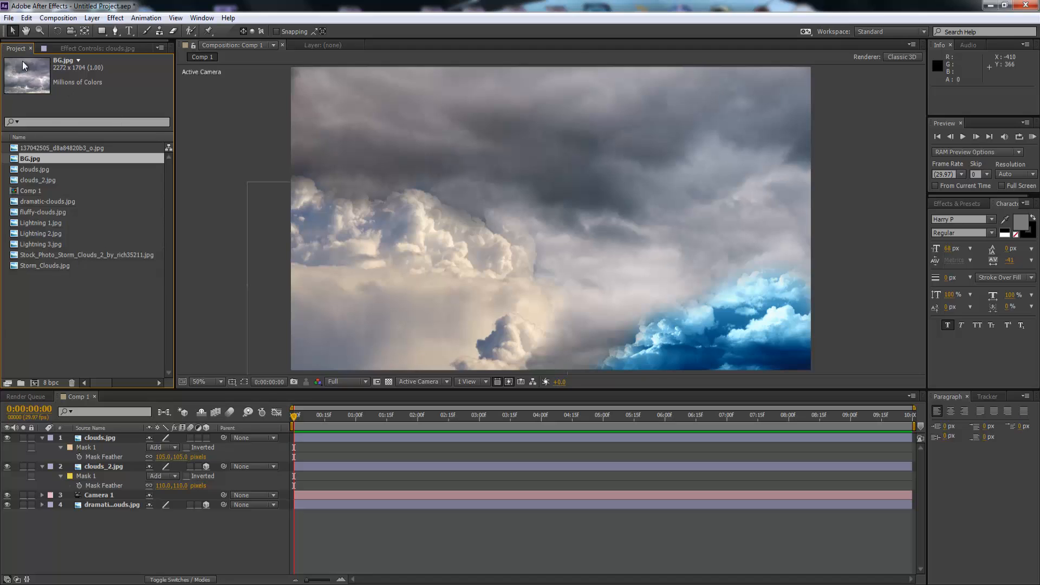
pyautogui.click(44, 148)
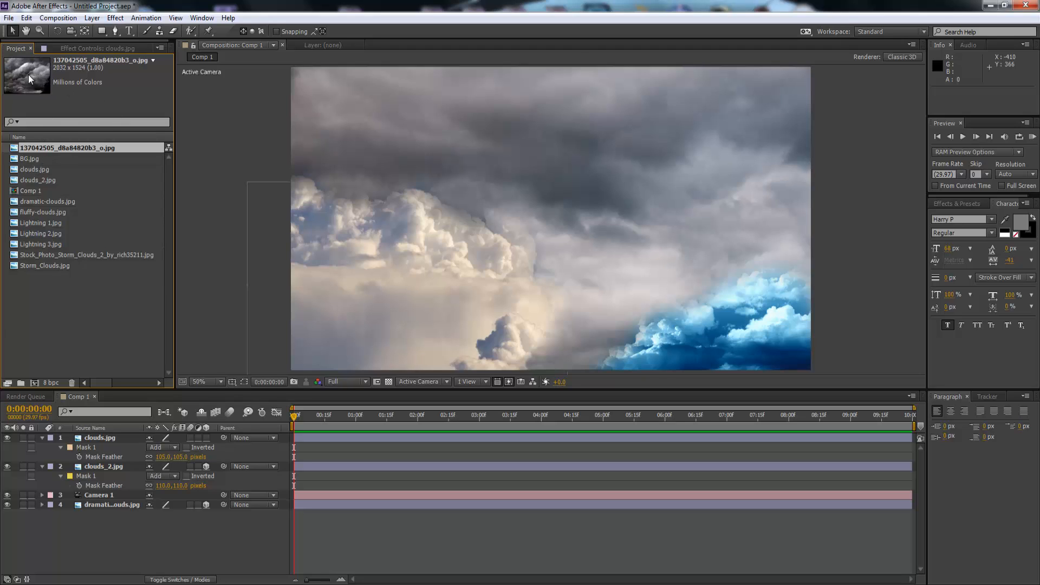
pyautogui.moveTo(25, 71); pyautogui.dragTo(561, 232)
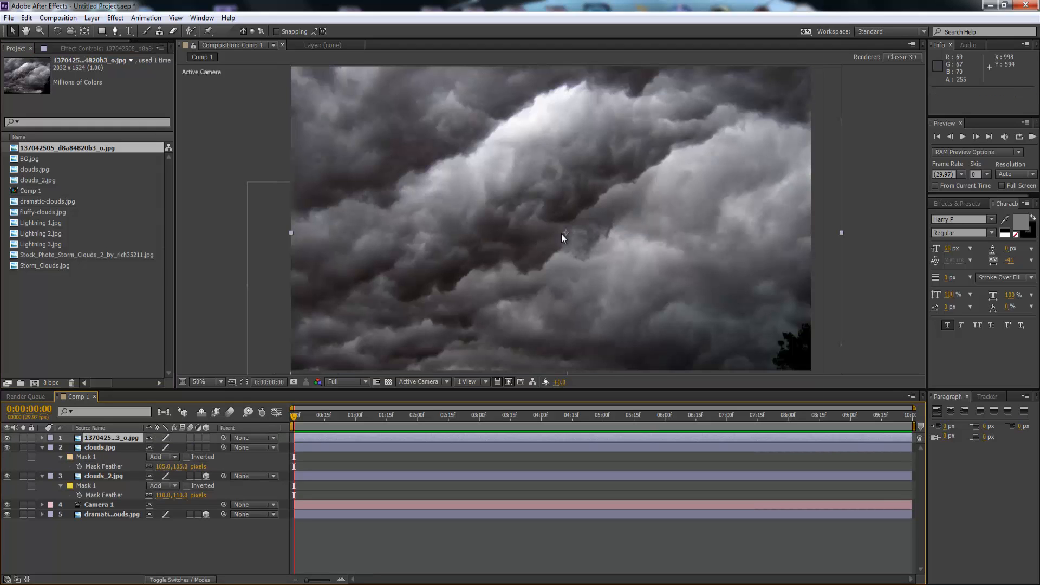
pyautogui.press(',')
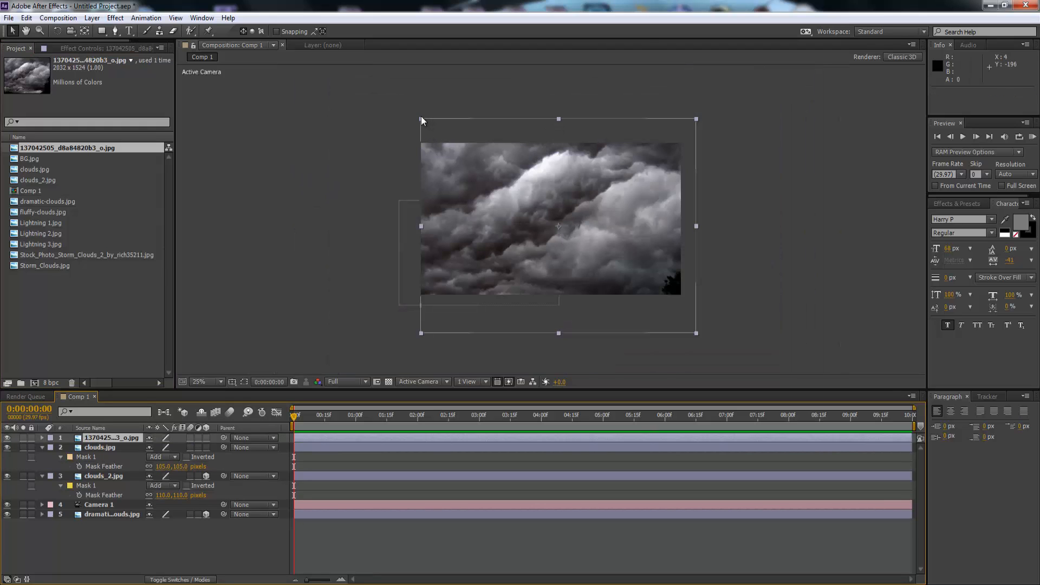
pyautogui.moveTo(421, 119); pyautogui.dragTo(479, 176)
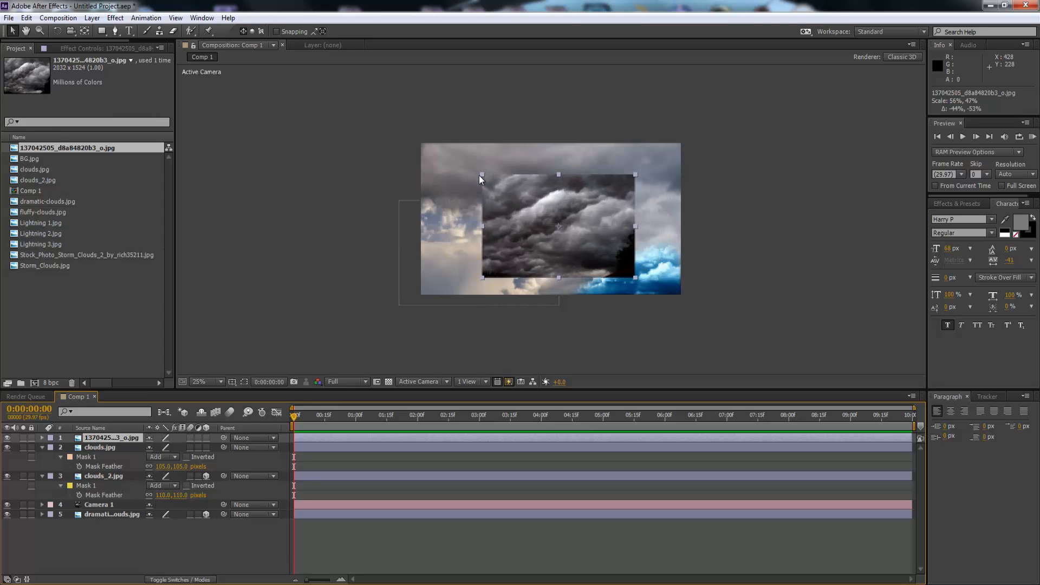
pyautogui.moveTo(585, 241); pyautogui.dragTo(646, 190)
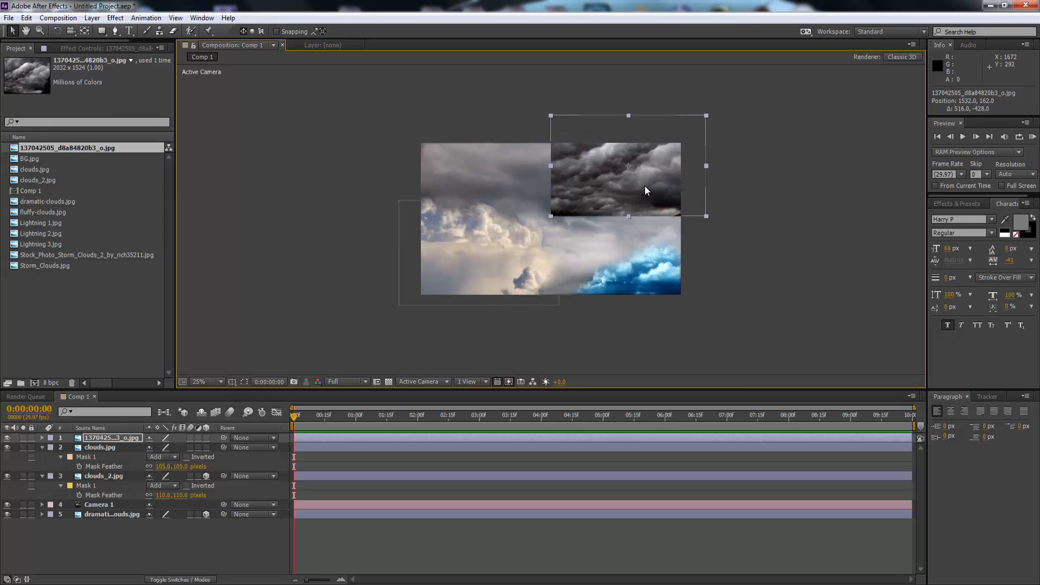
pyautogui.press('.')
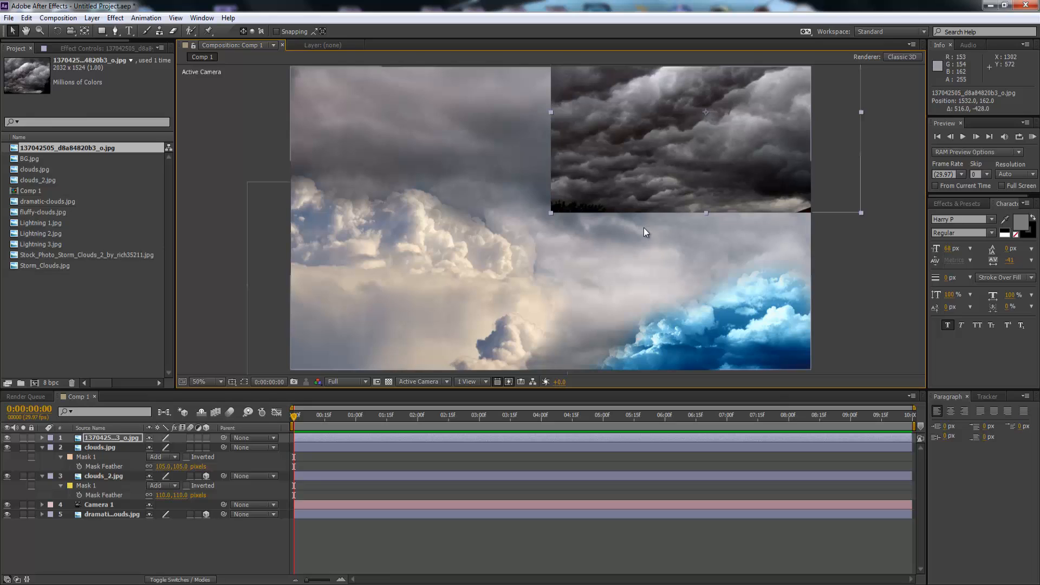
# - Draw a closed Pen mask around the left half and upper middle of the dark cloud layer
pyautogui.press(',')
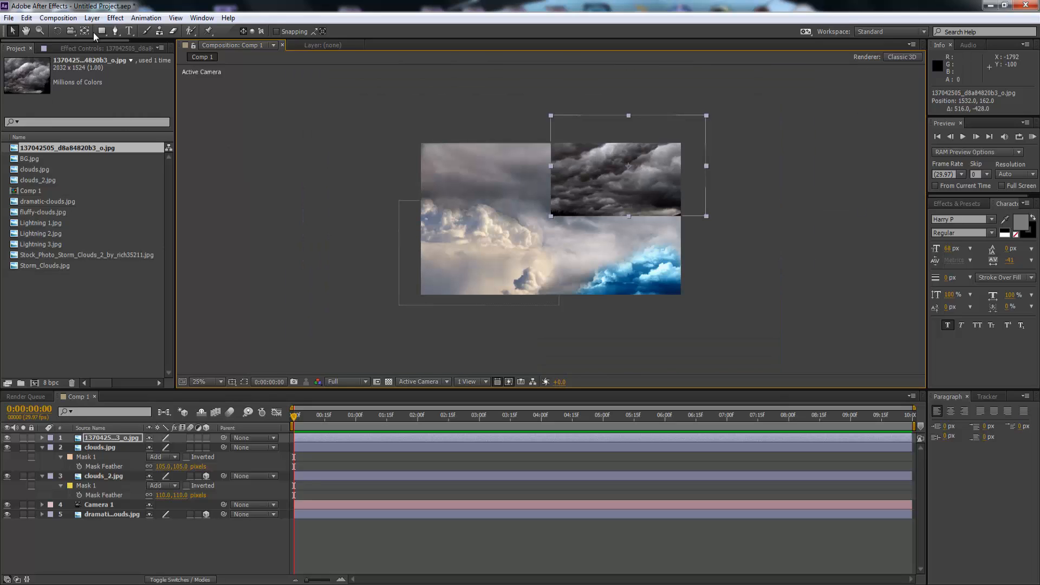
pyautogui.click(114, 31)
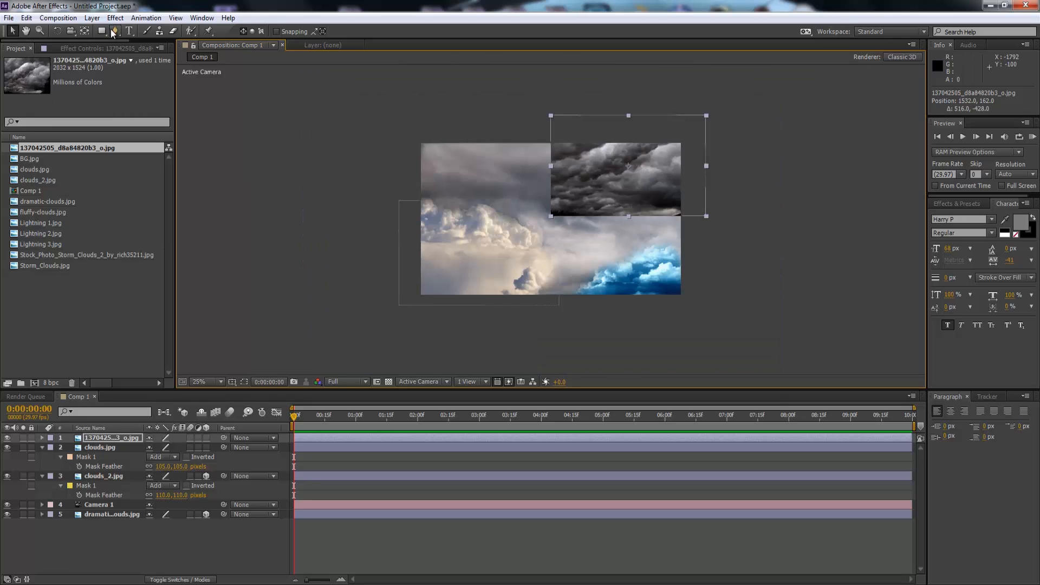
pyautogui.click(608, 135)
pyautogui.click(574, 153)
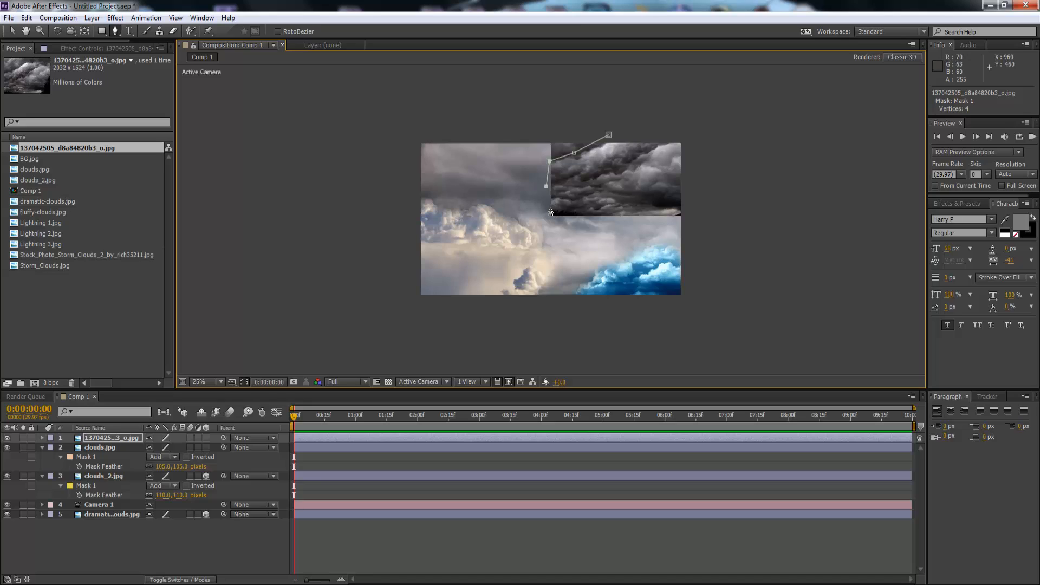
pyautogui.click(549, 208)
pyautogui.click(592, 212)
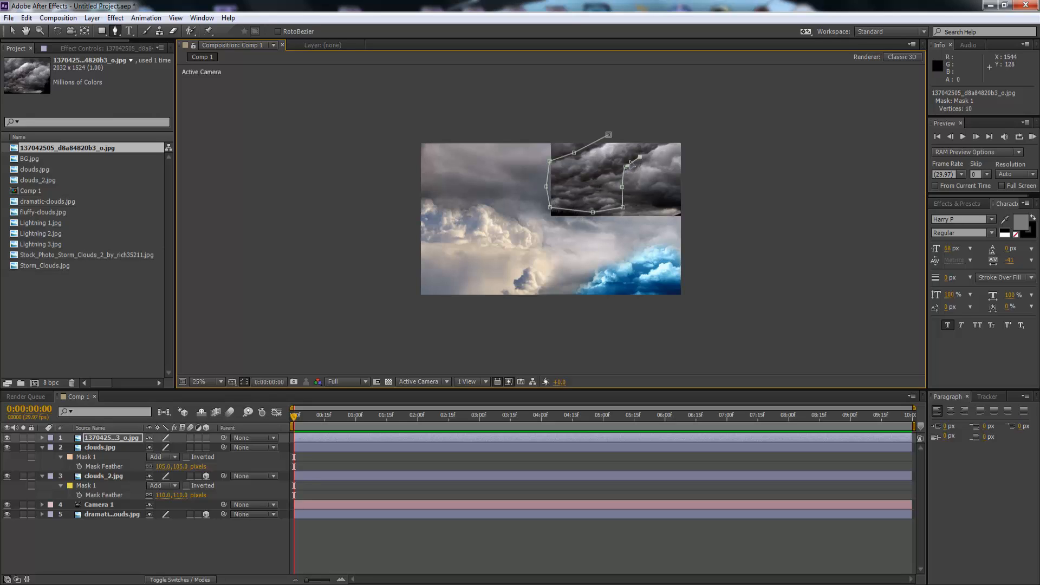
pyautogui.click(652, 133)
pyautogui.click(609, 135)
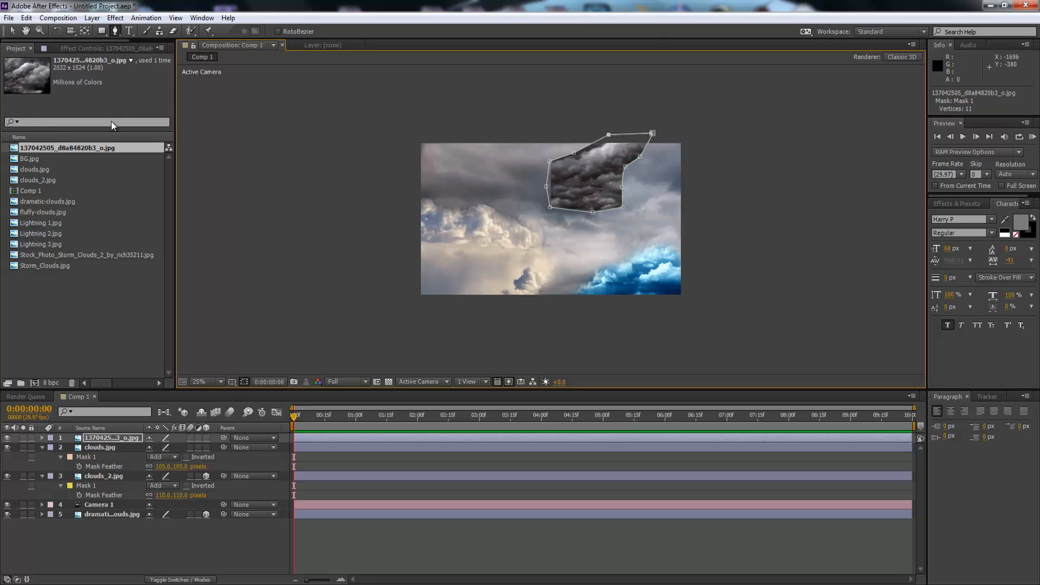
# - Set the mask feather of the dark cloud layer to 99 pixels
pyautogui.click(98, 437)
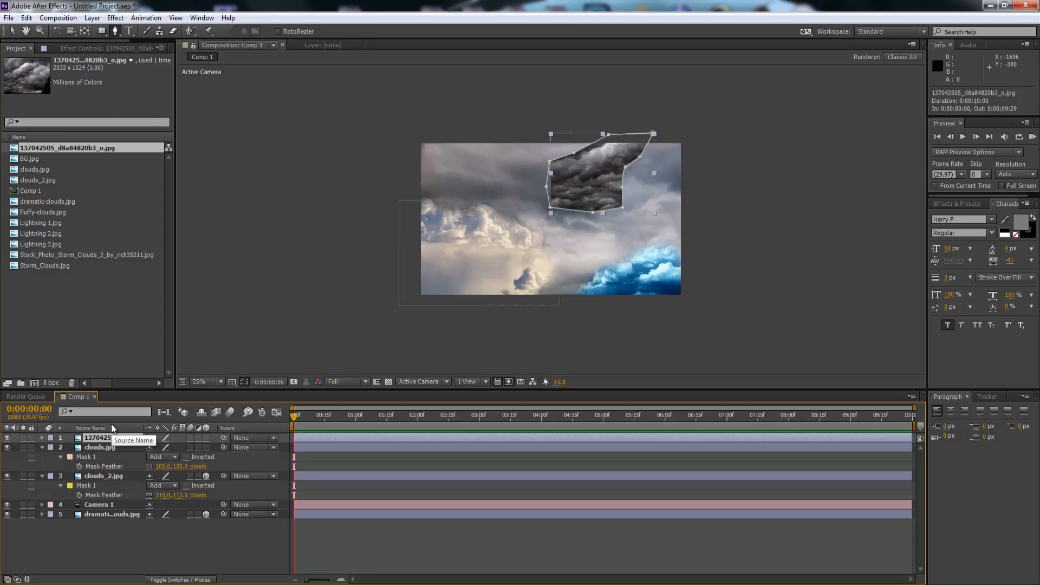
pyautogui.press('f')
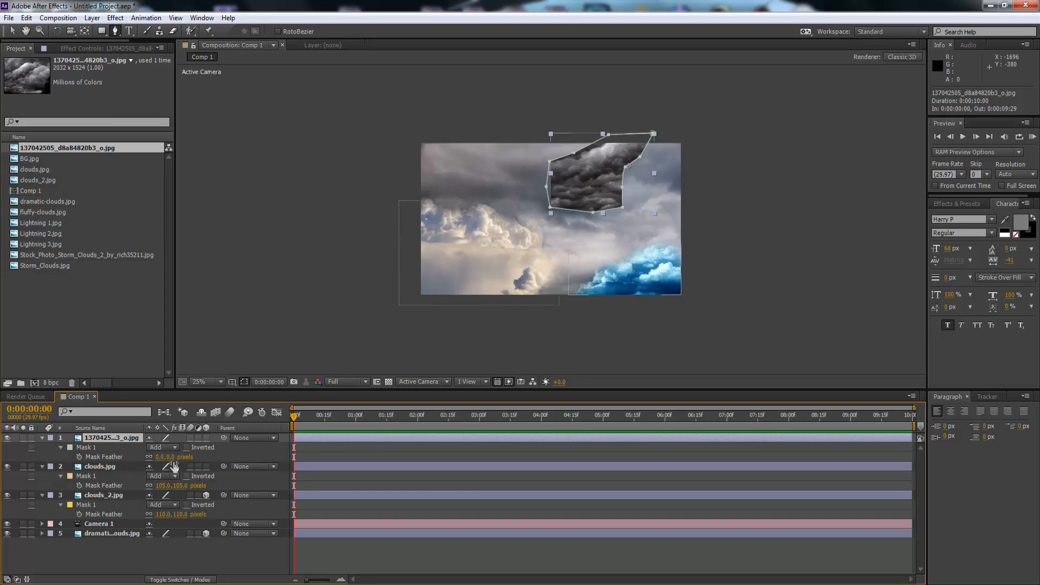
pyautogui.moveTo(165, 456); pyautogui.dragTo(221, 456)
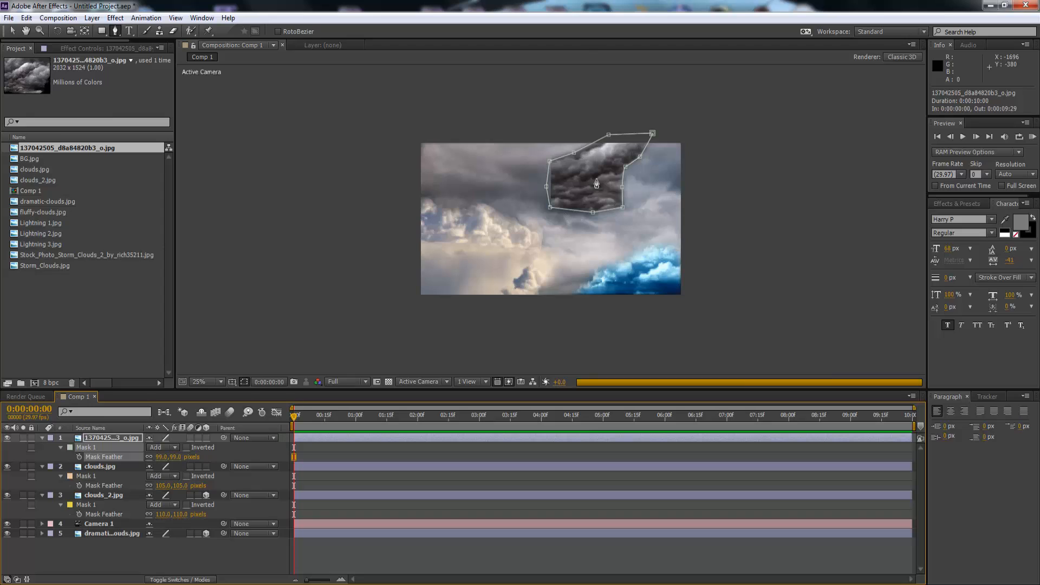
# - Move the masked dark cloud layer over the frame's upper-right corner, to about 2008, 78
pyautogui.click(14, 31)
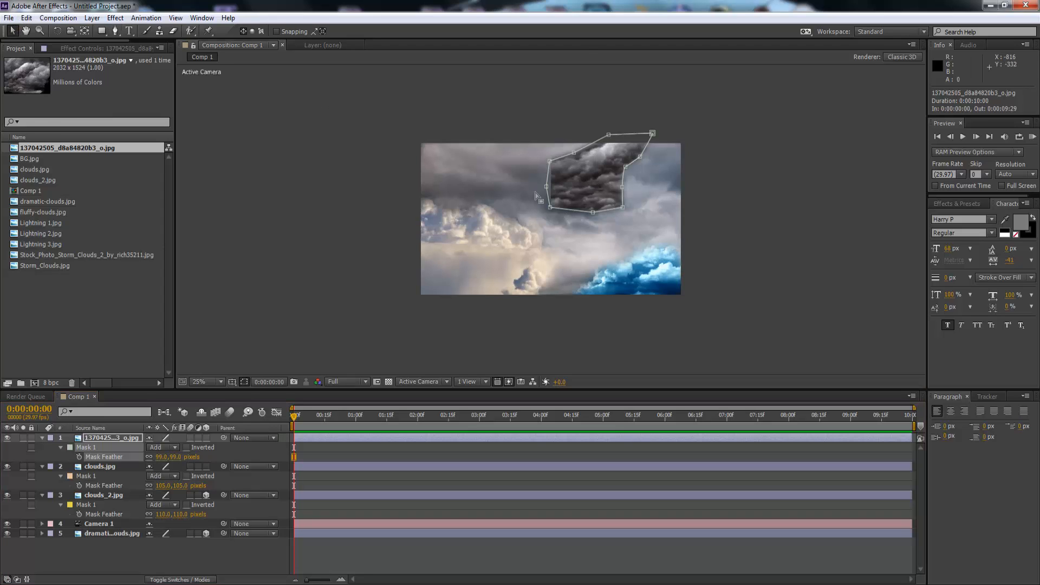
pyautogui.click(591, 189)
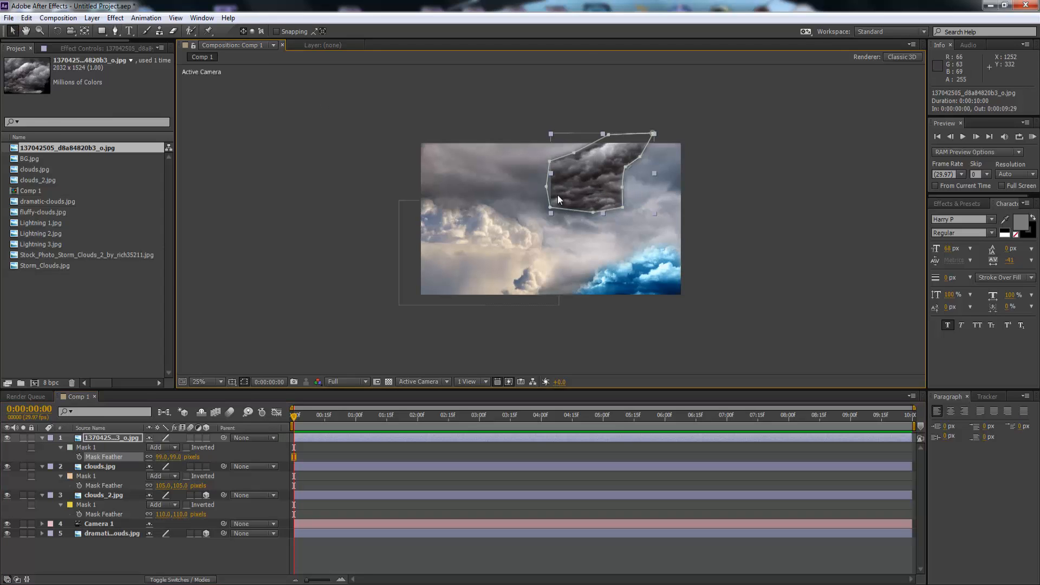
pyautogui.moveTo(593, 185); pyautogui.dragTo(640, 170)
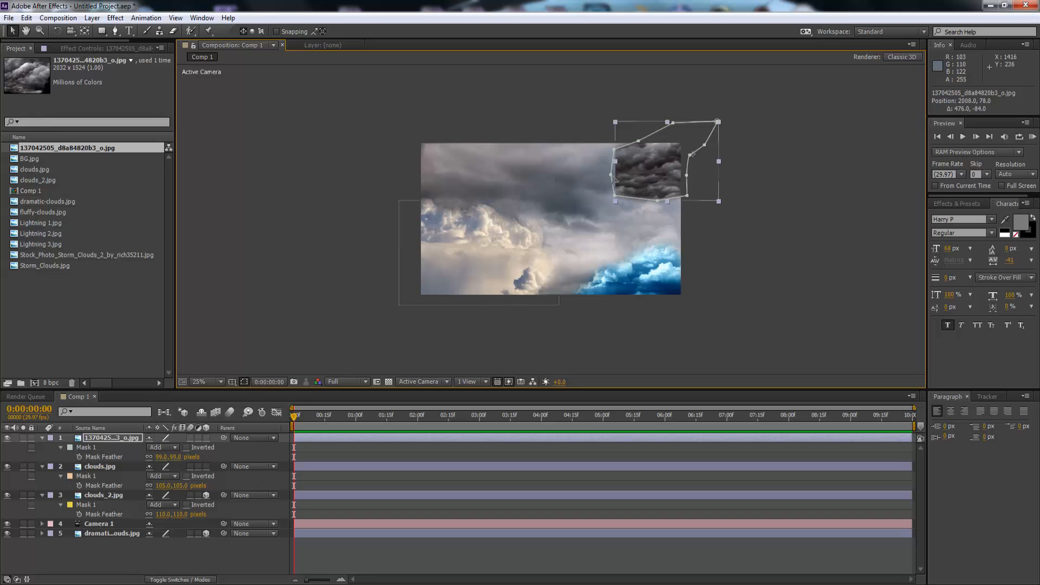
# - Reshape the dark cloud layer's mask by pulling its left, bottom and top vertices inward
pyautogui.click(613, 174)
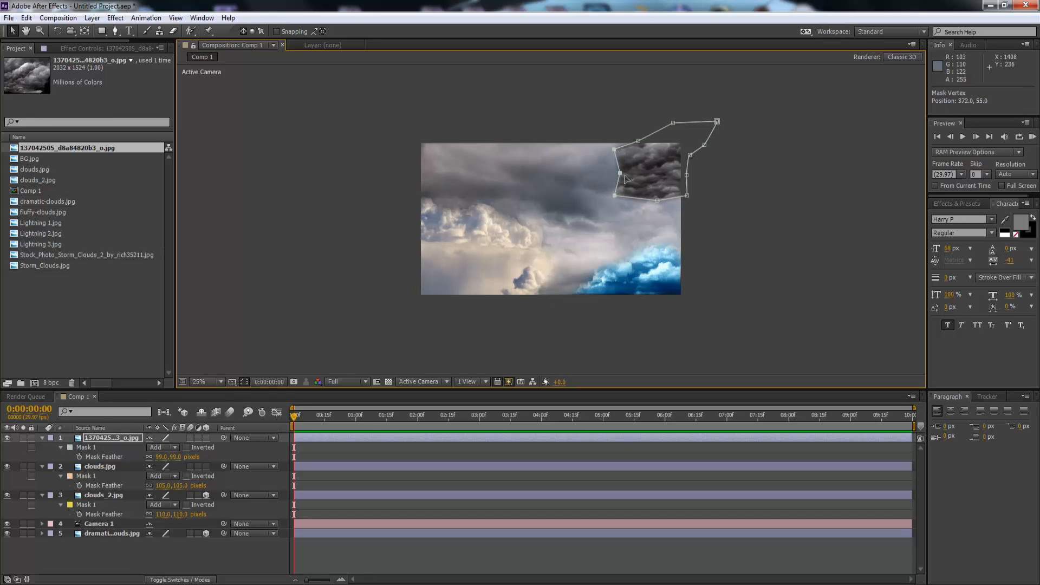
pyautogui.moveTo(627, 179); pyautogui.dragTo(624, 147)
pyautogui.click(657, 201)
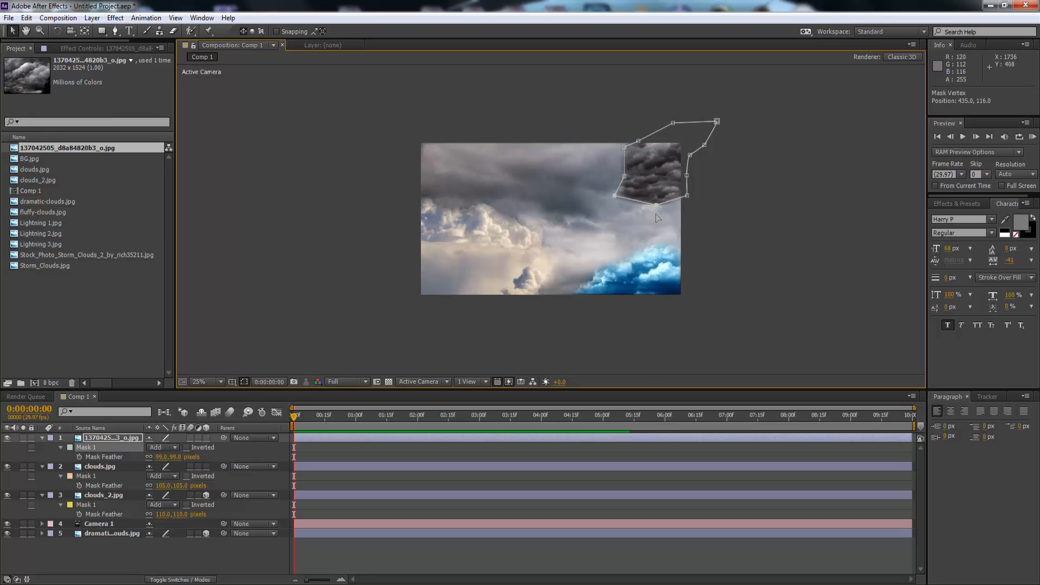
pyautogui.moveTo(656, 204); pyautogui.dragTo(674, 186)
pyautogui.click(697, 212)
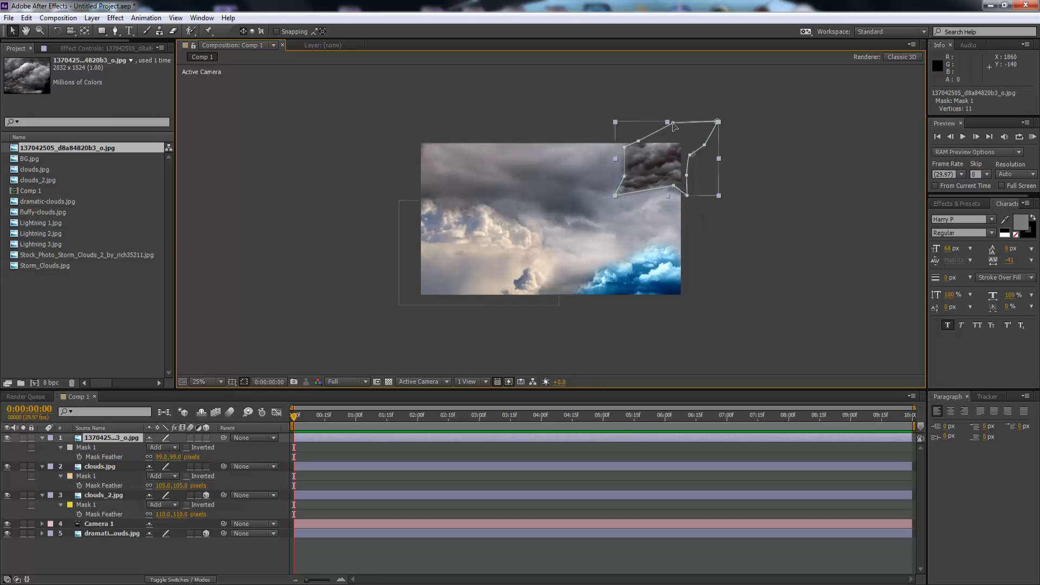
pyautogui.moveTo(673, 123); pyautogui.dragTo(676, 131)
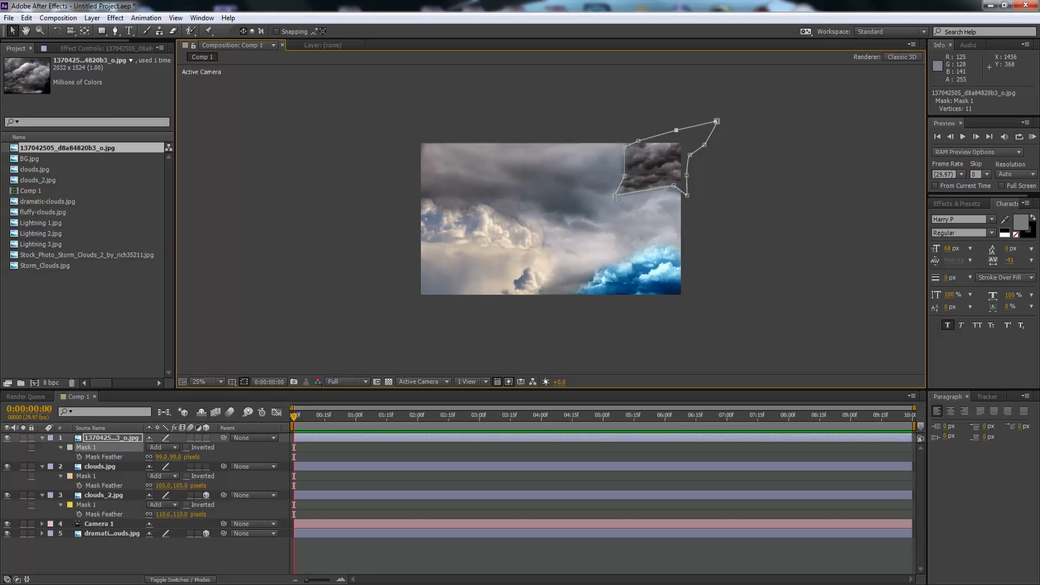
pyautogui.moveTo(615, 196); pyautogui.dragTo(622, 192)
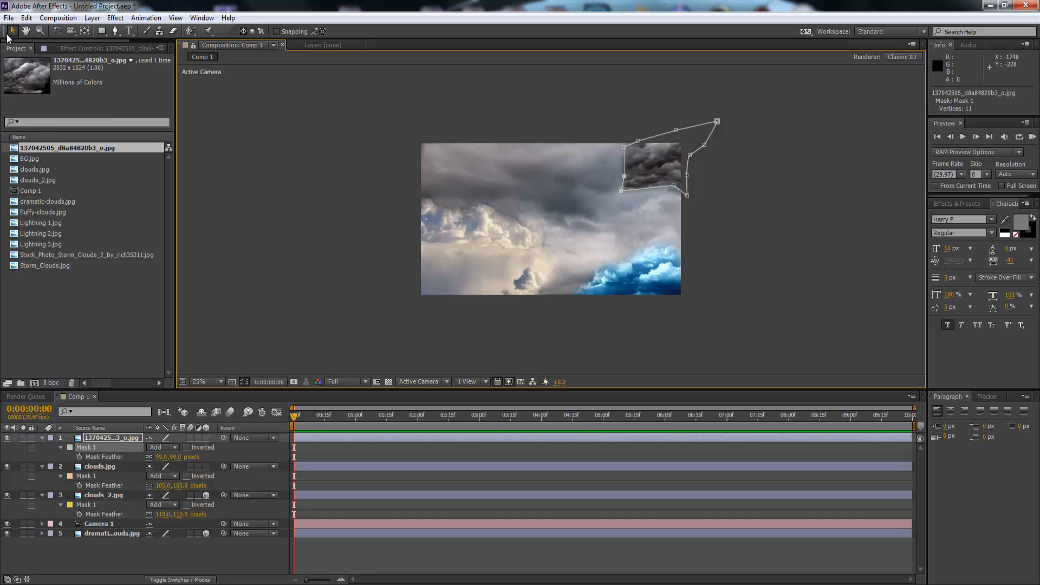
pyautogui.click(572, 232)
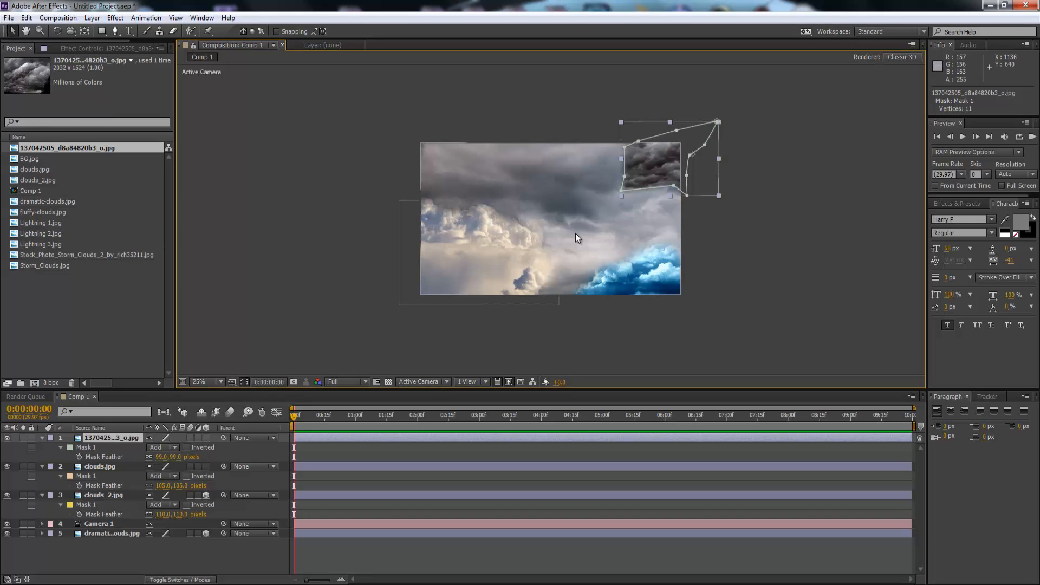
pyautogui.click(576, 233)
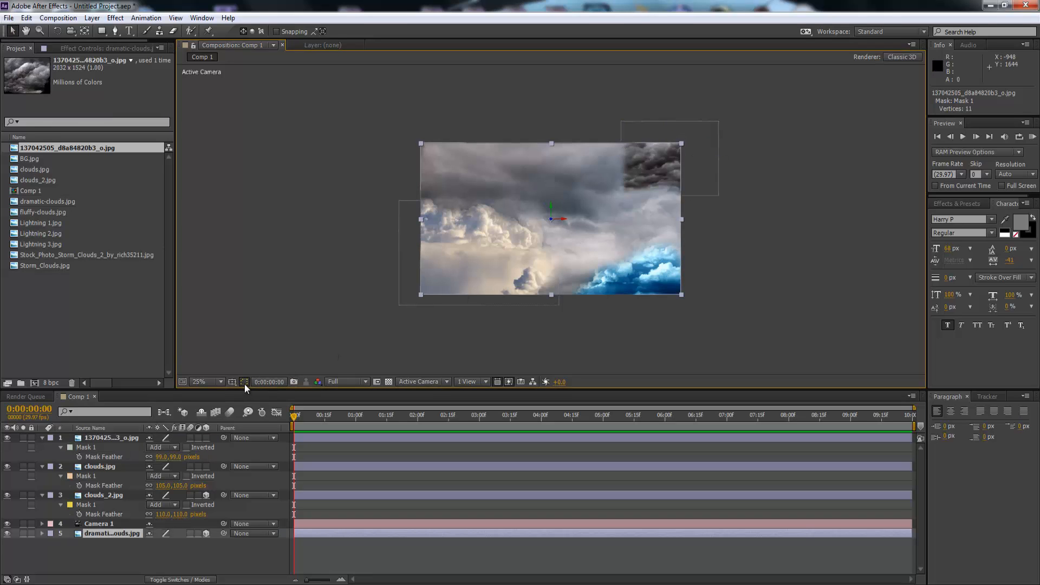
pyautogui.press('.')
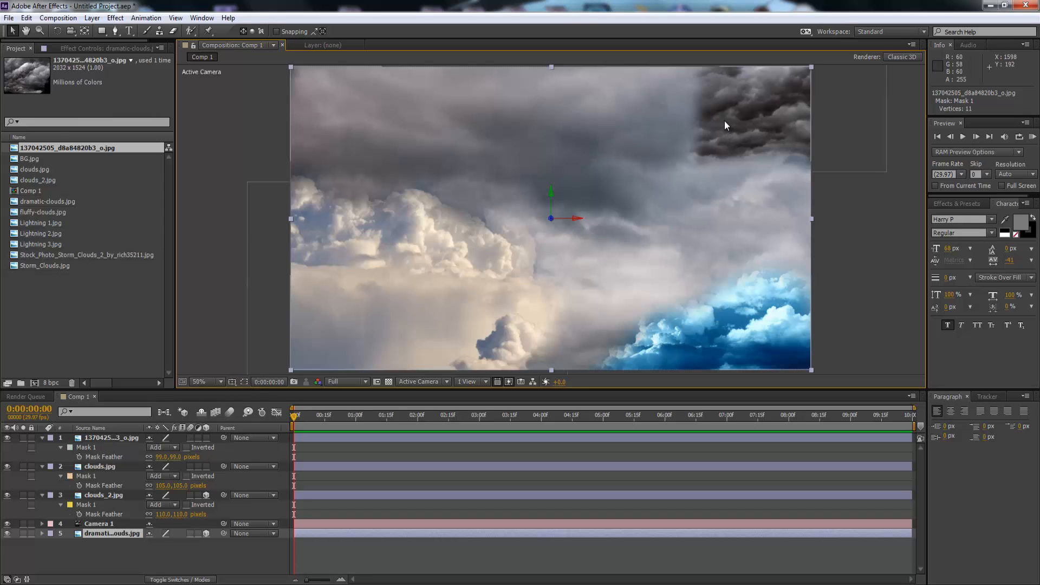
pyautogui.moveTo(724, 120); pyautogui.dragTo(726, 117)
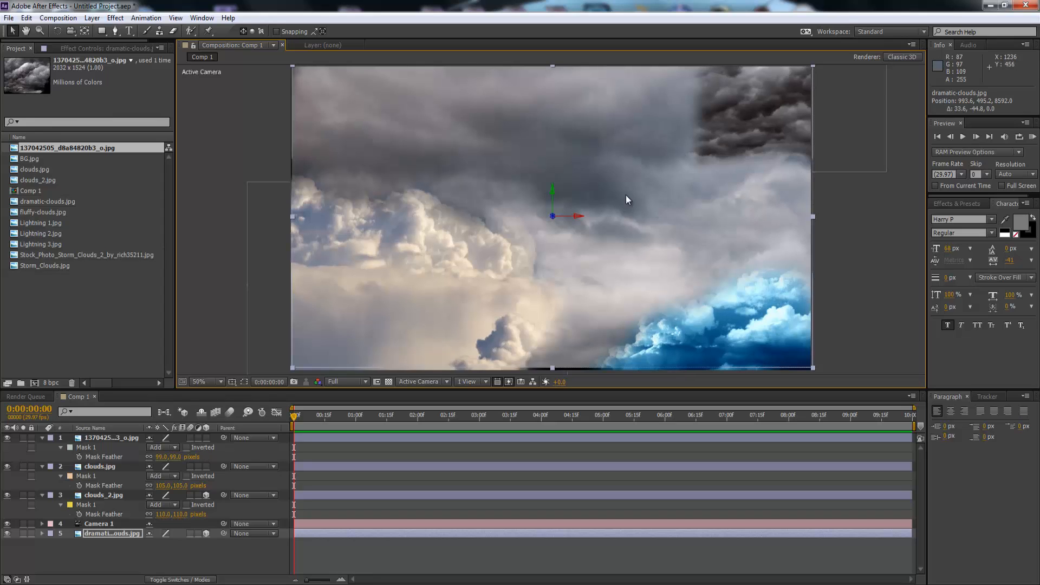
pyautogui.moveTo(626, 196); pyautogui.dragTo(623, 197)
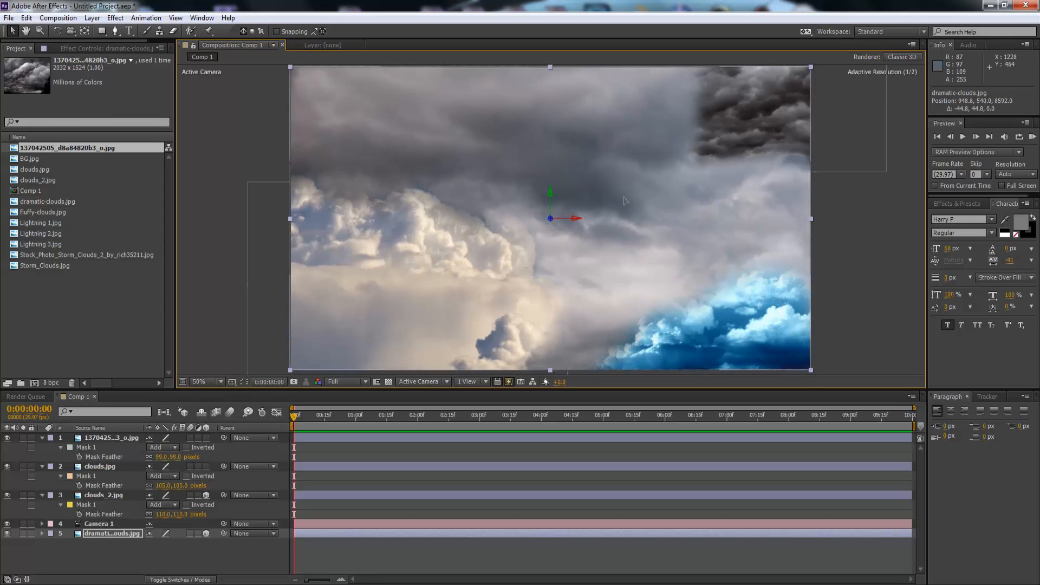
# - Shift the dark cloud layer farther right so only its left part covers the frame's upper-right corner
pyautogui.click(115, 438)
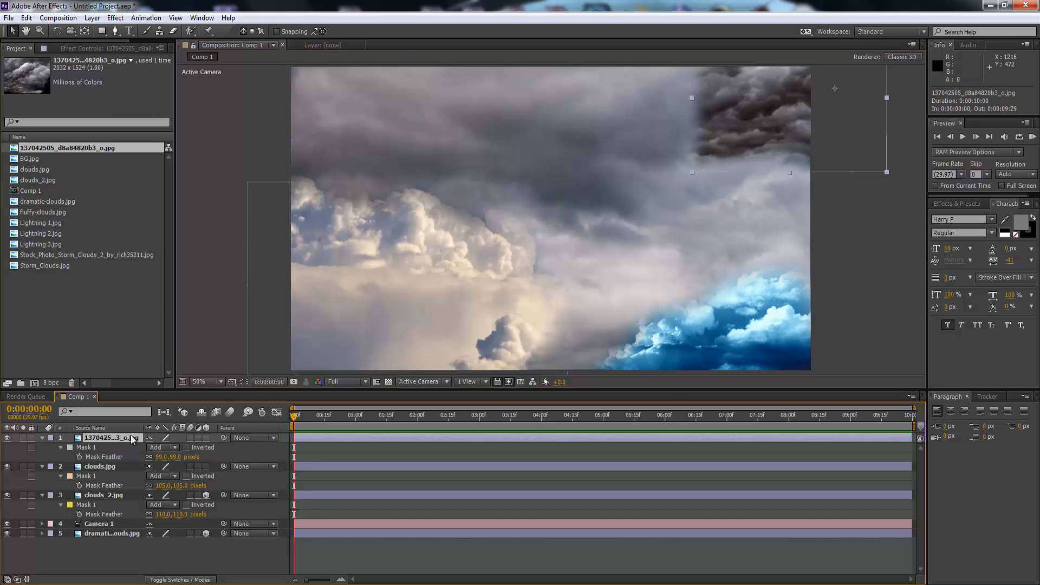
pyautogui.moveTo(720, 142); pyautogui.dragTo(772, 140)
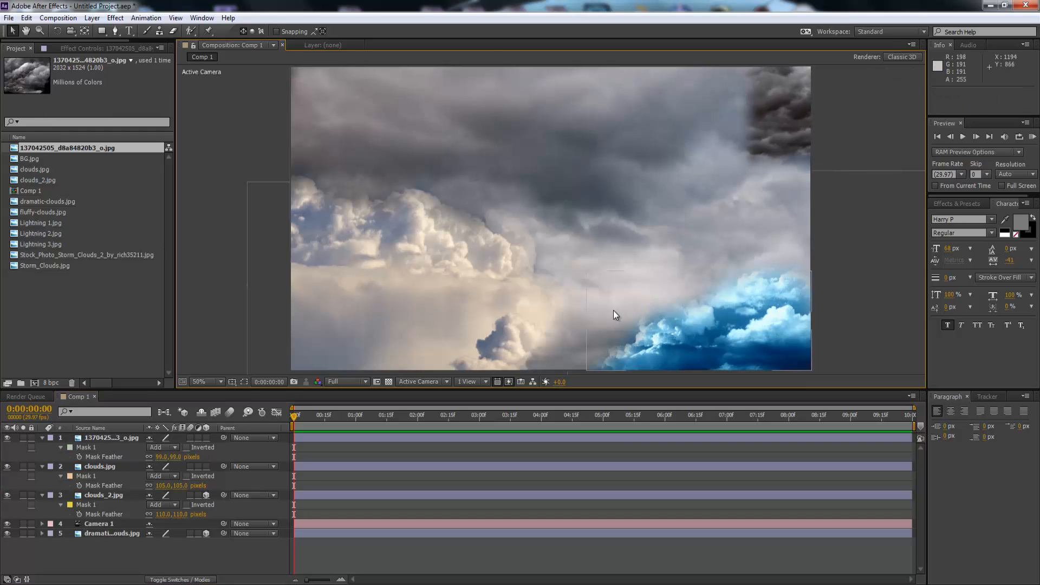
pyautogui.scroll(-2, 613, 311)
pyautogui.scroll(2, 613, 310)
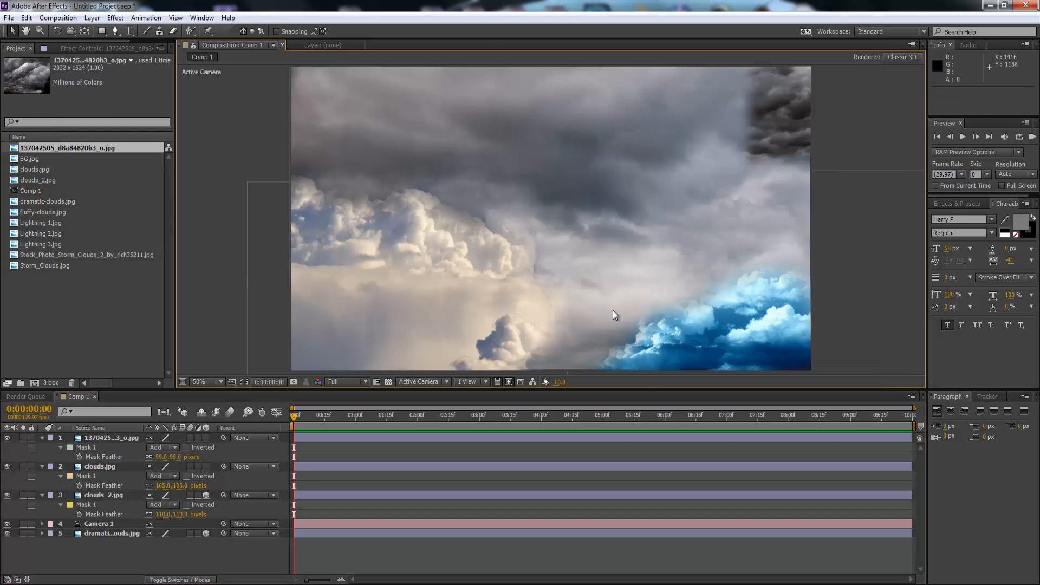
pyautogui.scroll(-1, 612, 311)
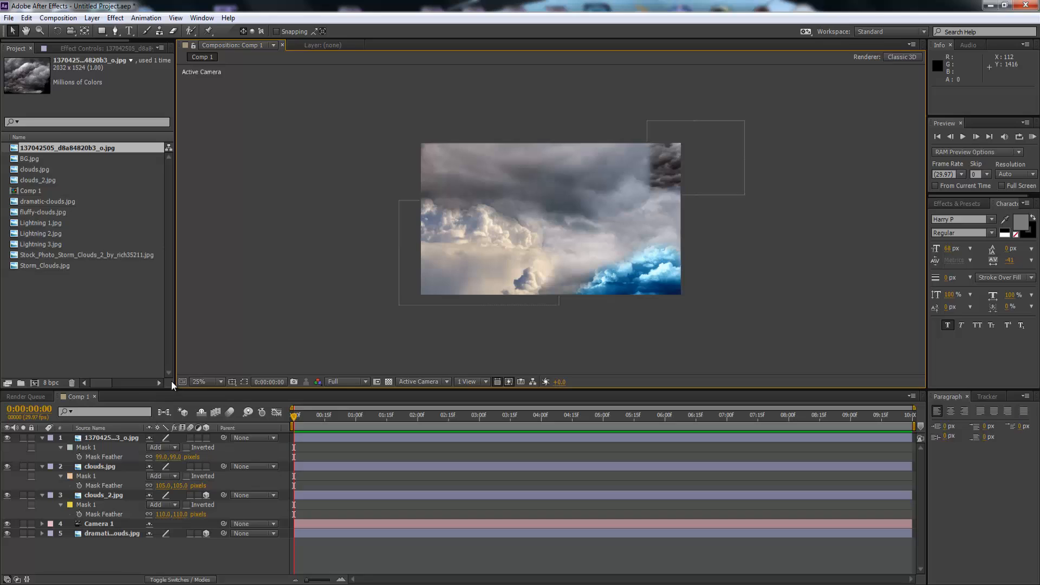
# - Dolly Camera 1 forward past the pale clouds_2.jpg layer to position 960, 540, about -34
pyautogui.click(41, 437)
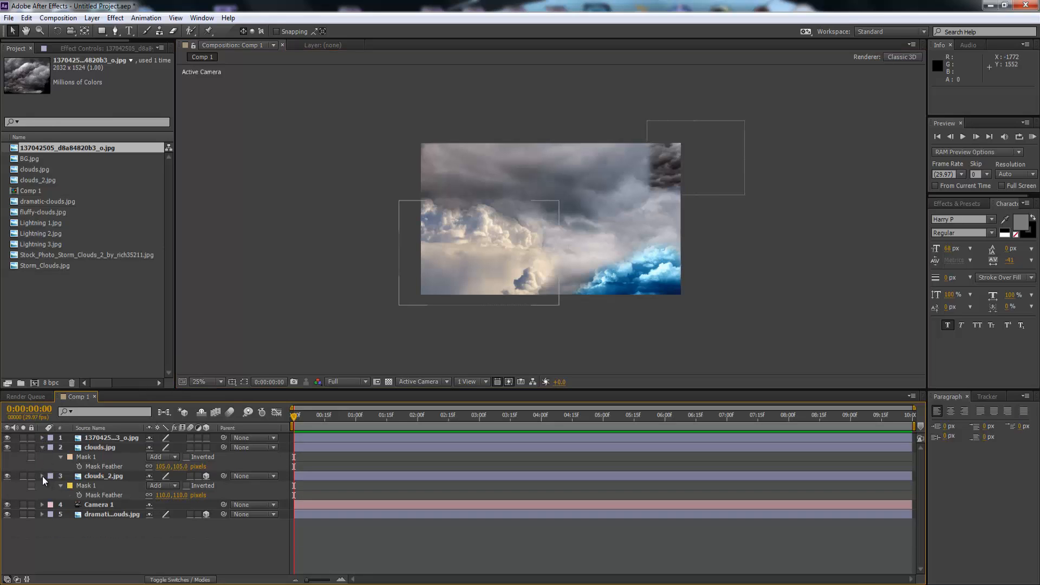
pyautogui.click(43, 476)
pyautogui.click(106, 486)
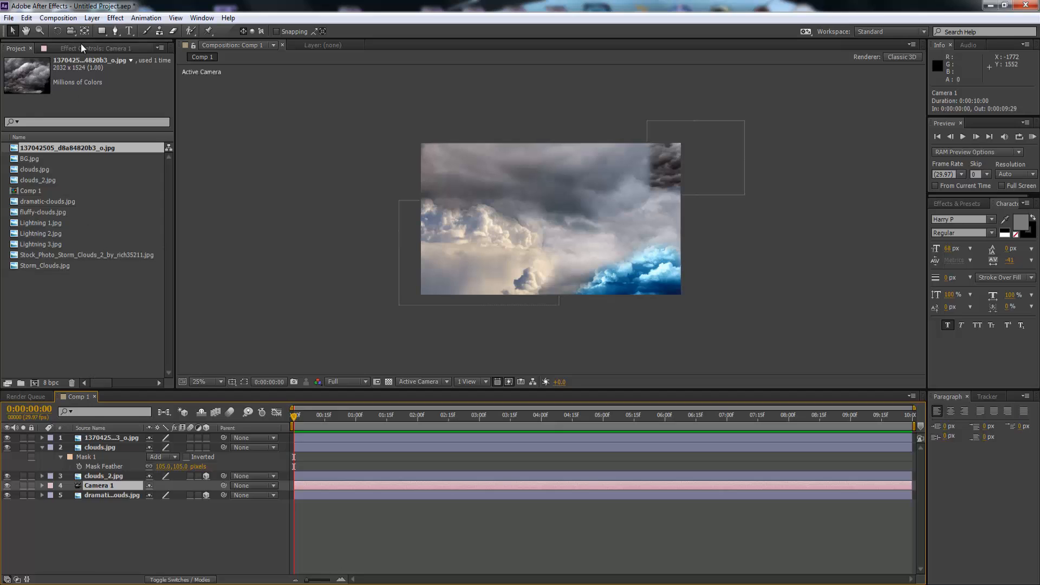
pyautogui.click(72, 30)
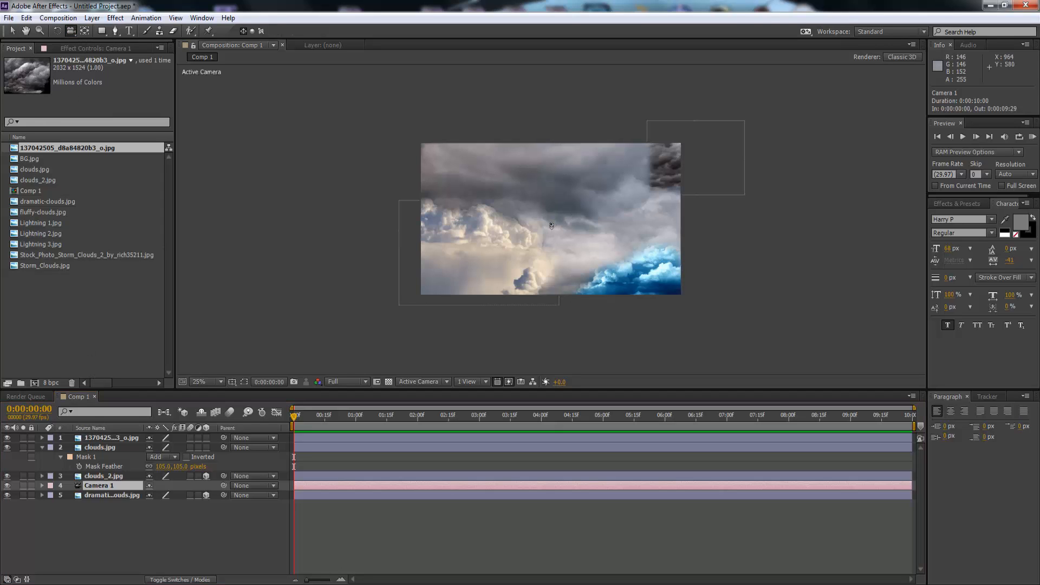
pyautogui.moveTo(552, 225); pyautogui.dragTo(534, 93)
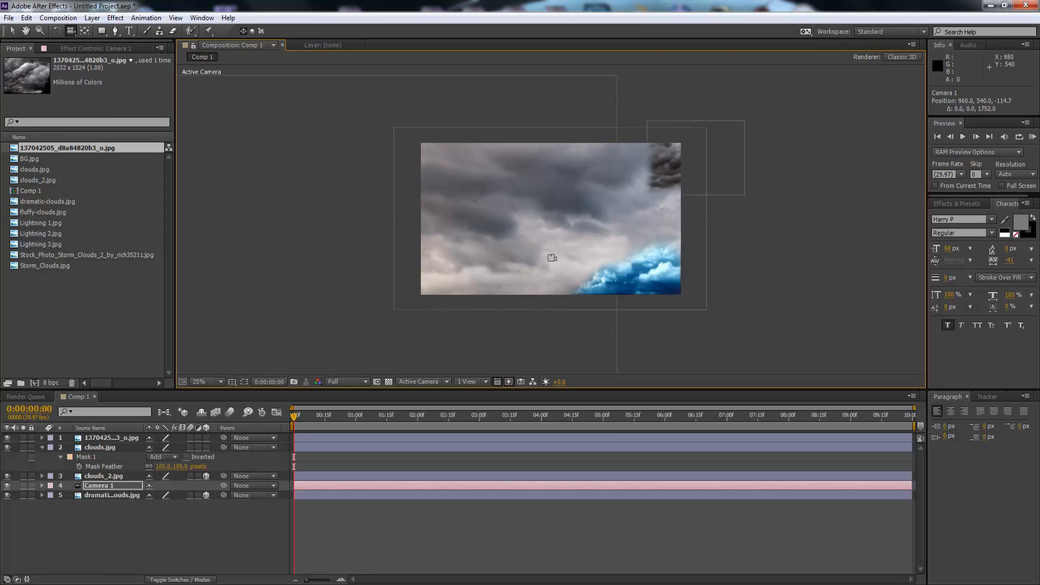
pyautogui.moveTo(557, 256); pyautogui.dragTo(548, 192)
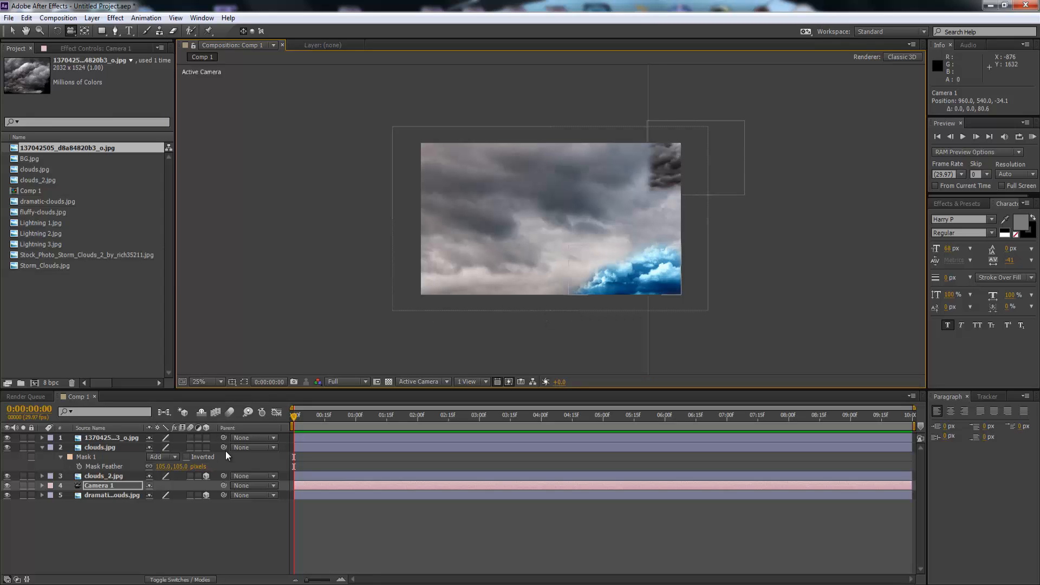
# - Keyframe Camera 1's position at 0:00:00:00, and pull the camera back to about Z -1856 at 0:00:09:27
pyautogui.press('p')
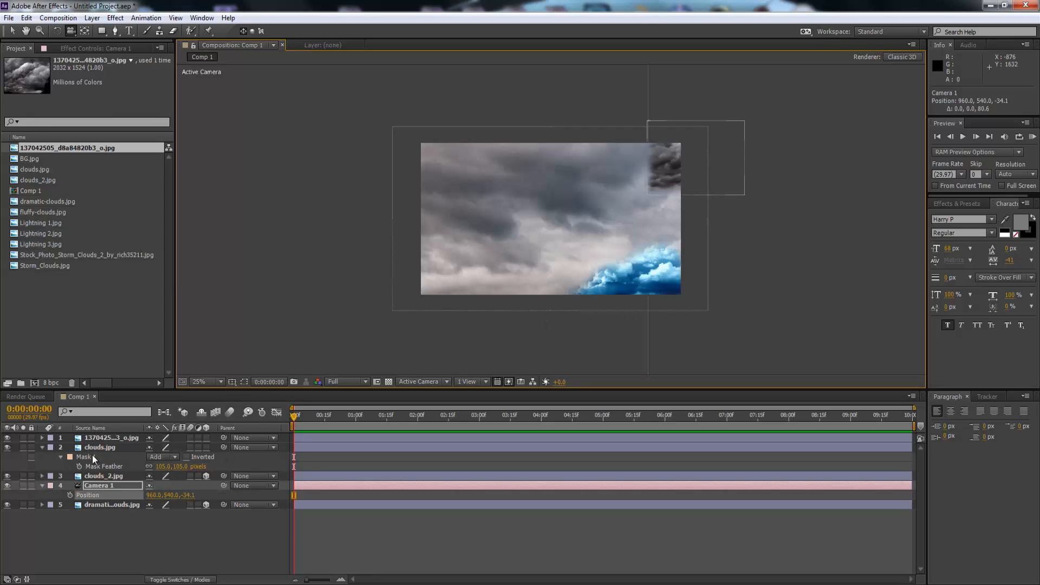
pyautogui.click(70, 495)
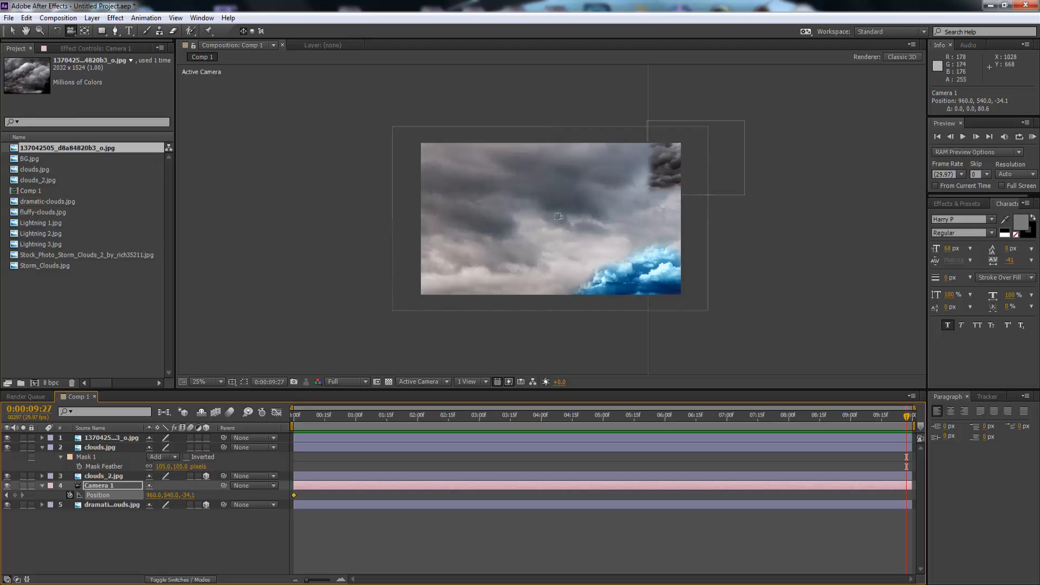
pyautogui.moveTo(540, 213); pyautogui.dragTo(551, 385)
pyautogui.moveTo(542, 445); pyautogui.dragTo(535, 564)
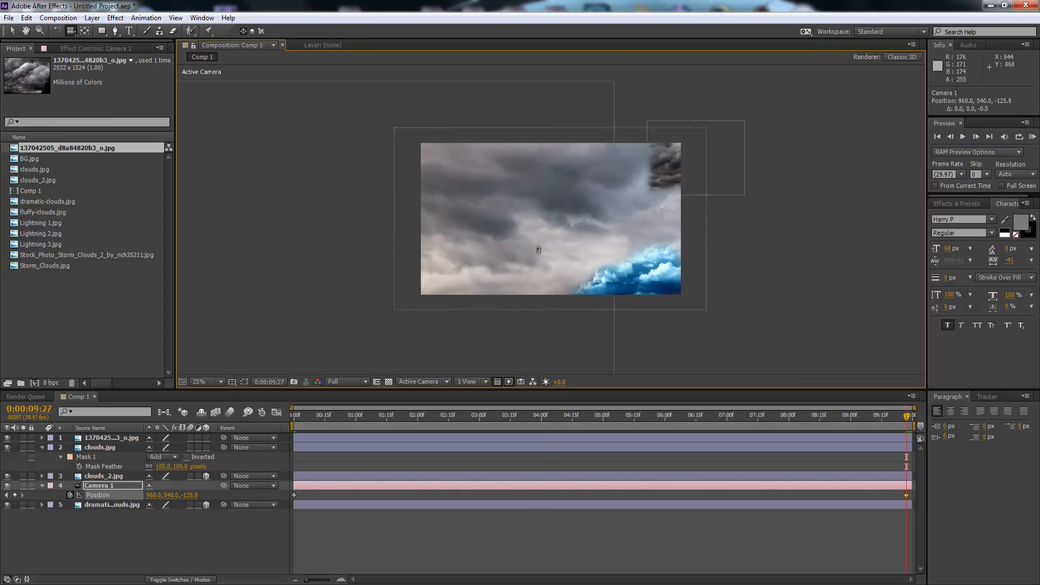
pyautogui.moveTo(538, 250); pyautogui.dragTo(523, 577)
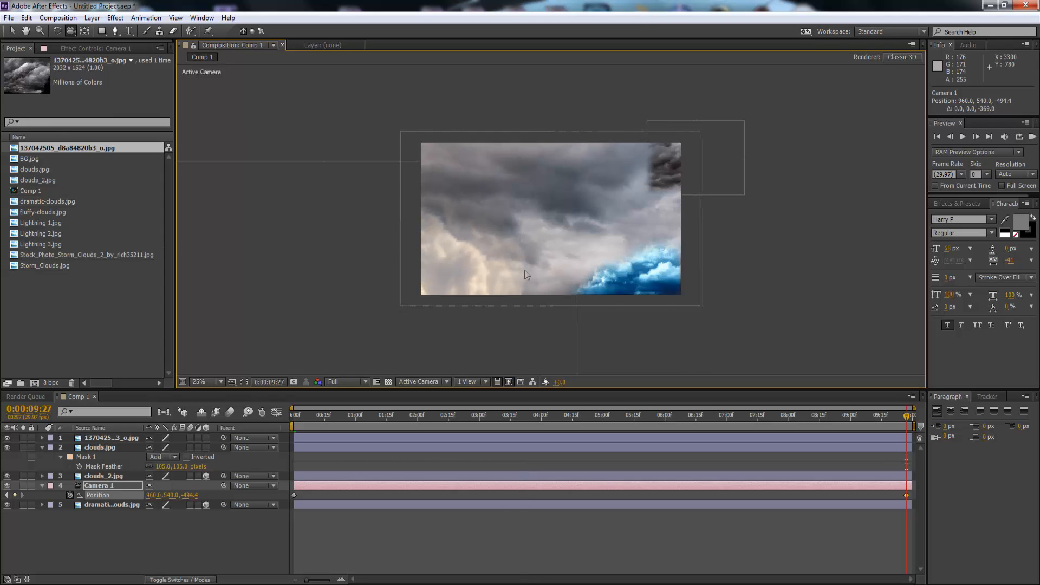
pyautogui.moveTo(551, 233); pyautogui.dragTo(528, 545)
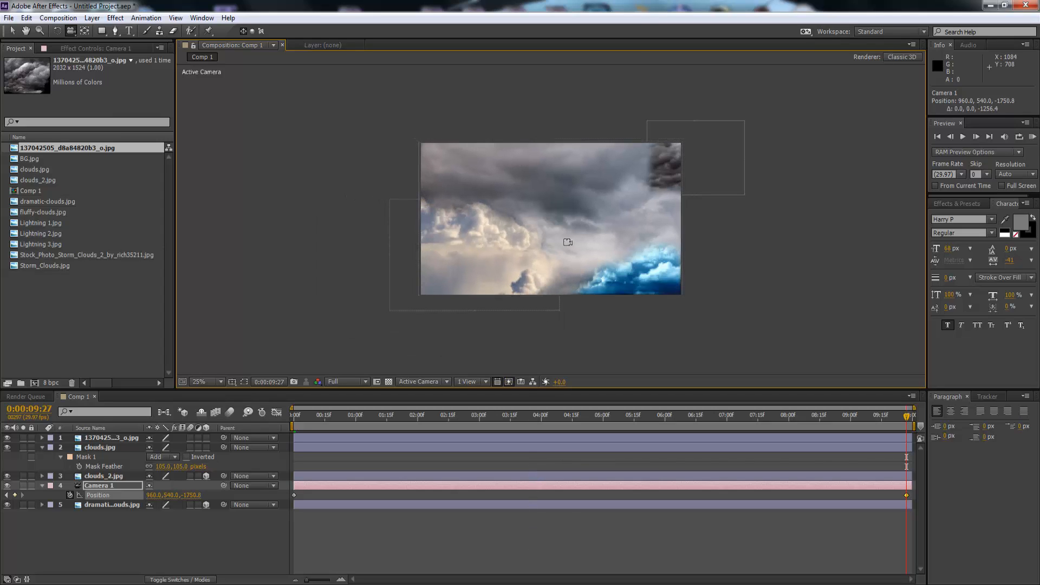
pyautogui.moveTo(568, 242)
pyautogui.mouseDown()
pyautogui.moveTo(563, 308)
pyautogui.moveTo(554, 237)
pyautogui.mouseUp()
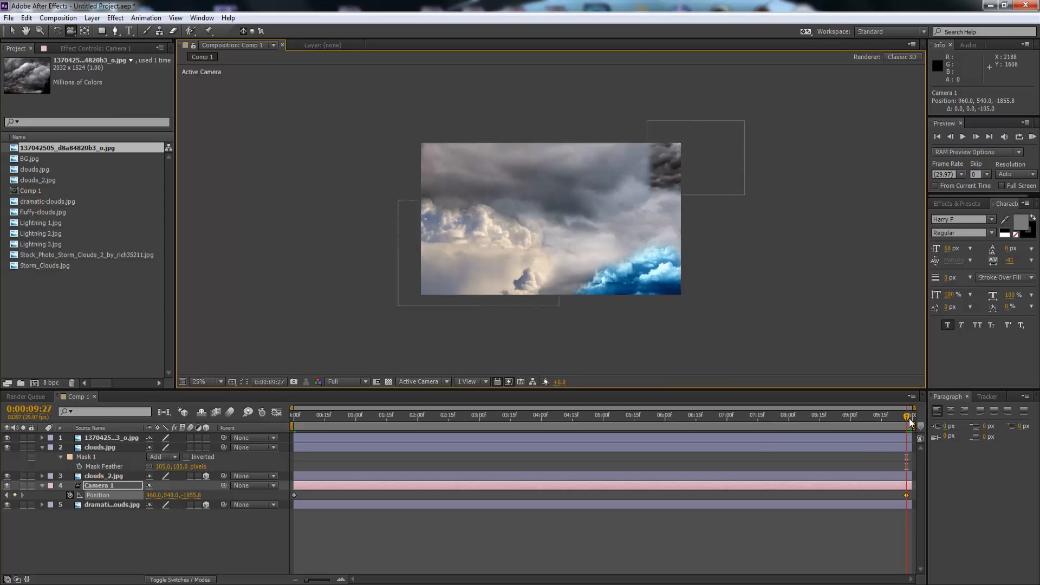
# - Render a RAM preview from the start of the composition to review the camera move through the clouds
pyautogui.moveTo(908, 421); pyautogui.dragTo(288, 447)
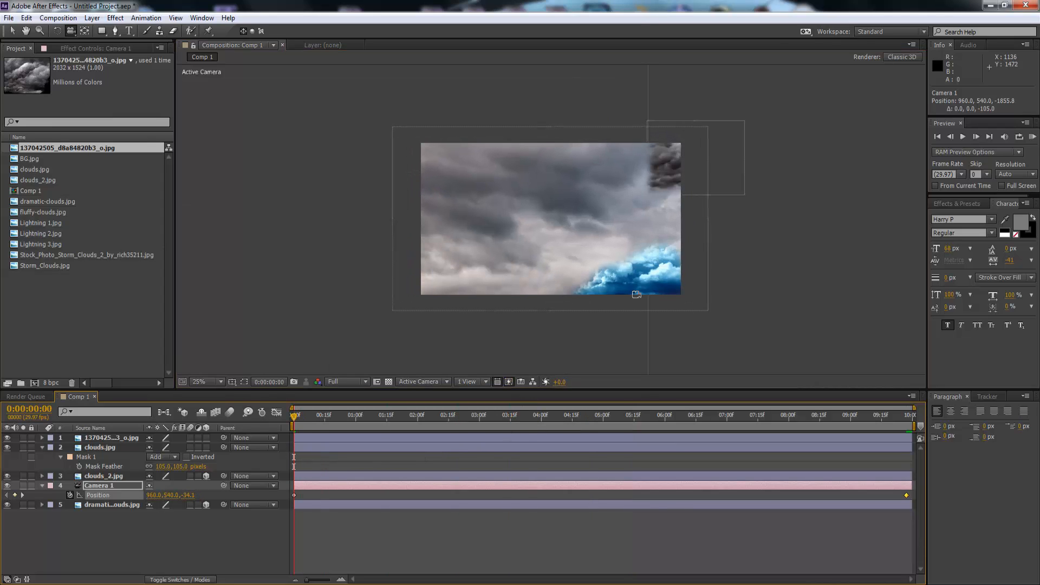
pyautogui.click(1032, 138)
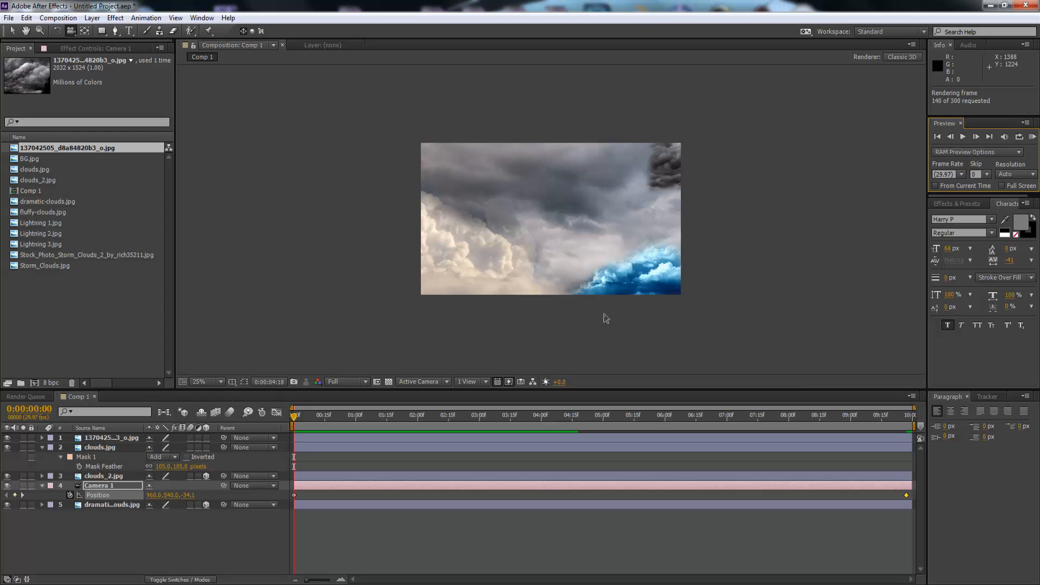
pyautogui.press('.')
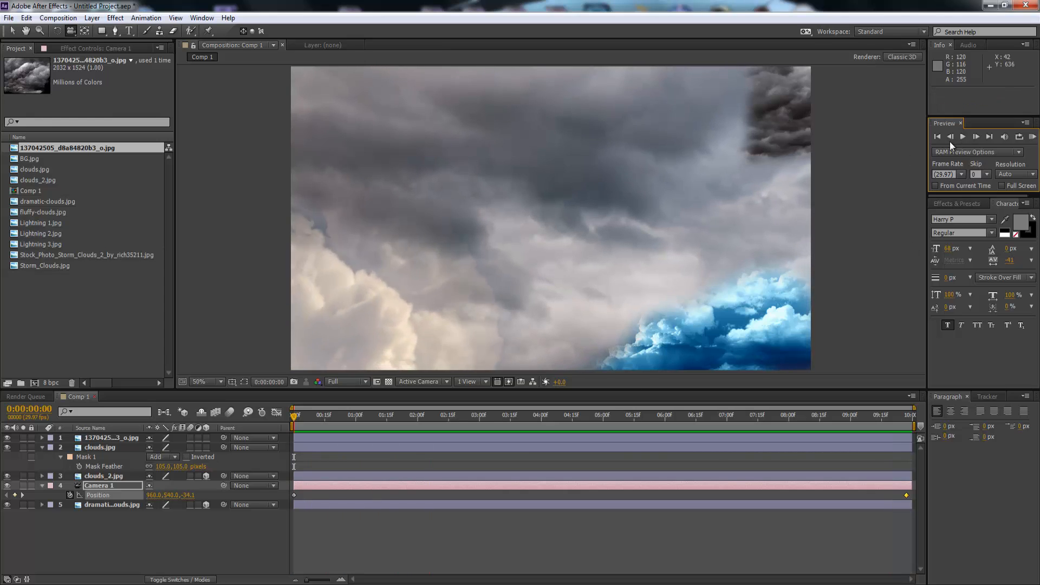
pyautogui.press('space')
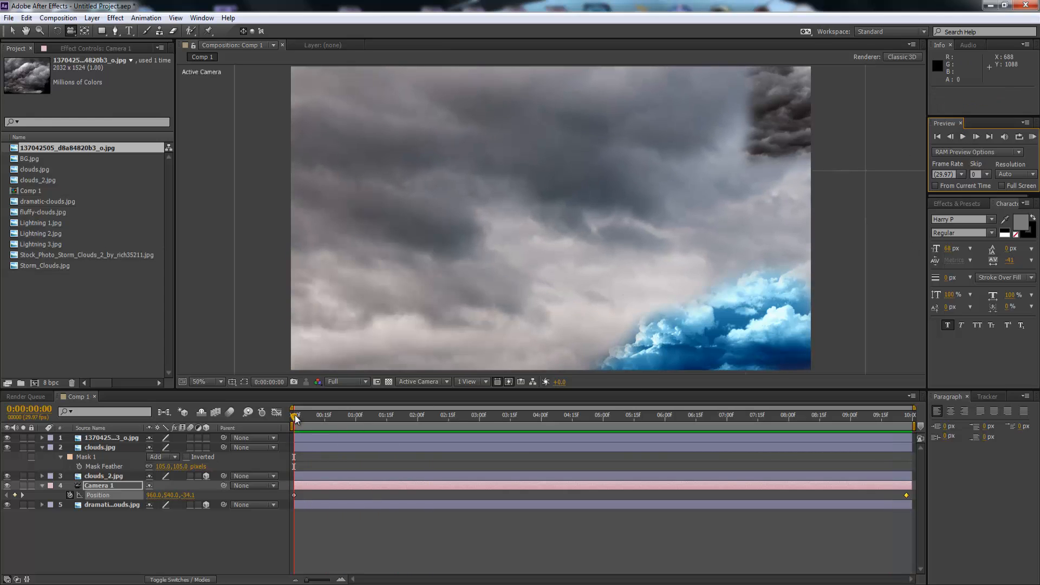
pyautogui.press(',')
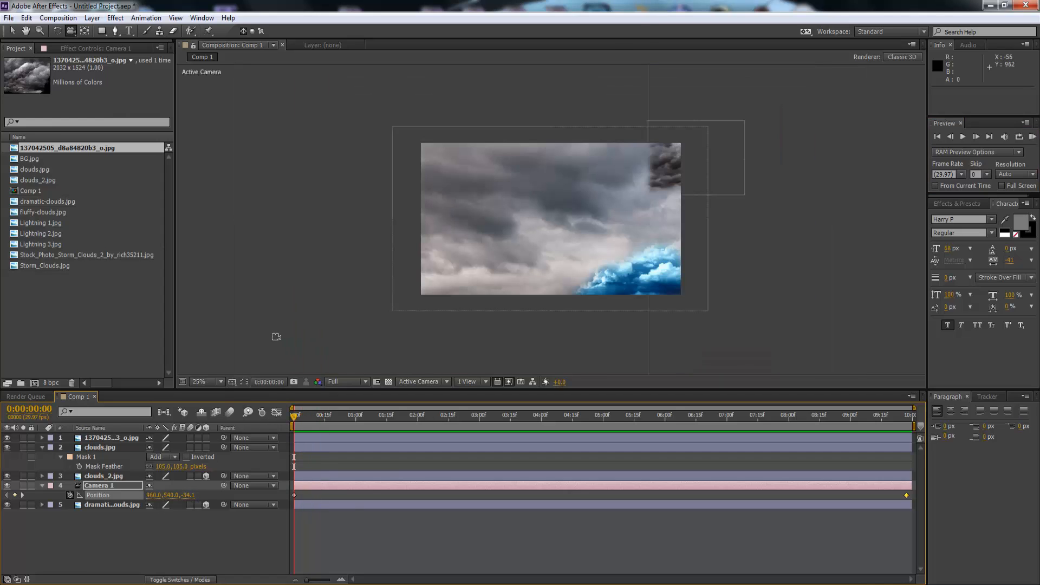
# - Apply the Curves effect to the clouds.jpg layer and raise its RGB curve in the shadows to brighten the blue clouds
pyautogui.click(13, 31)
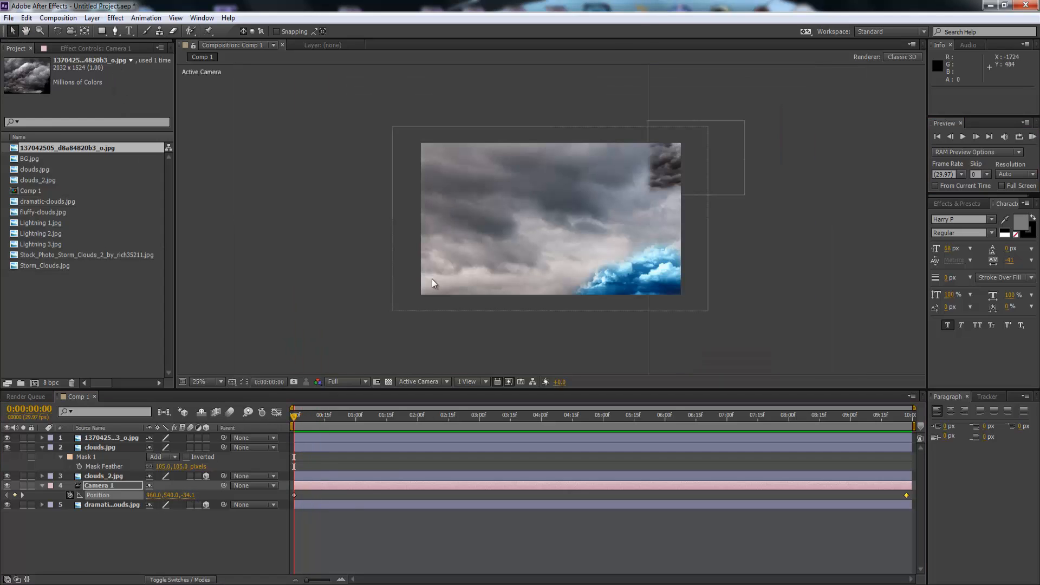
pyautogui.press('.')
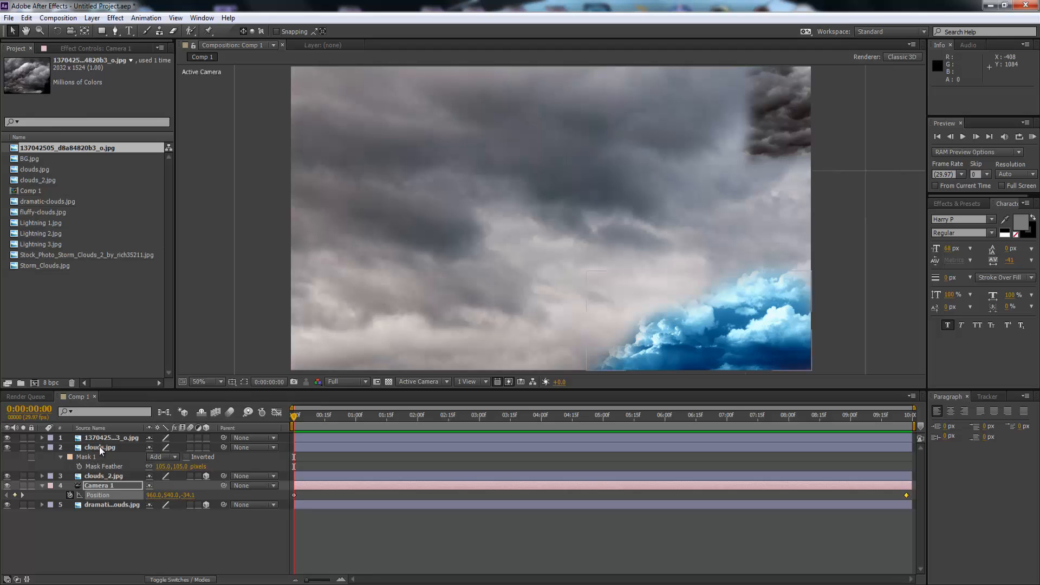
pyautogui.click(99, 446)
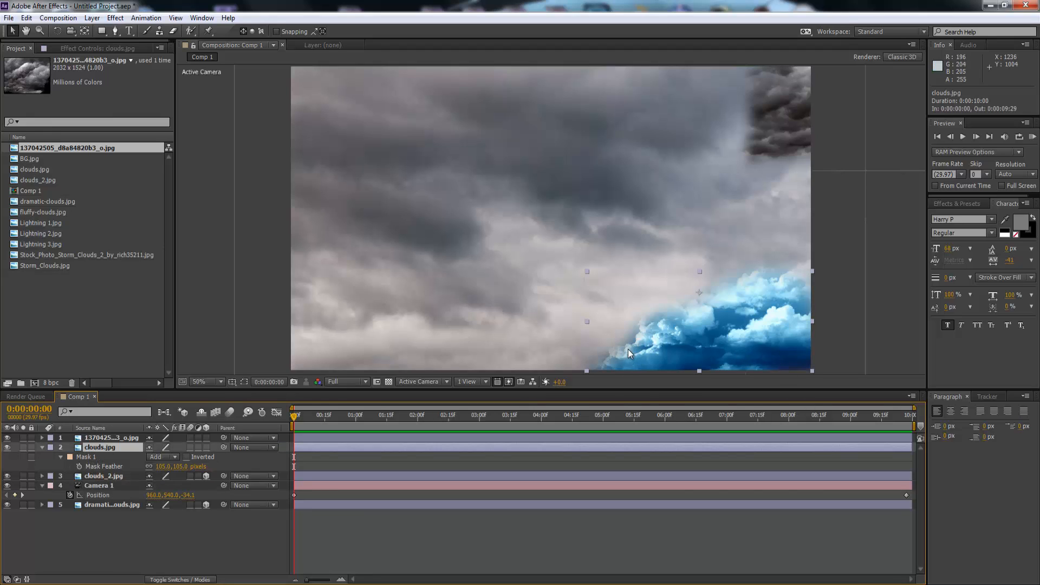
pyautogui.rightClick(109, 446)
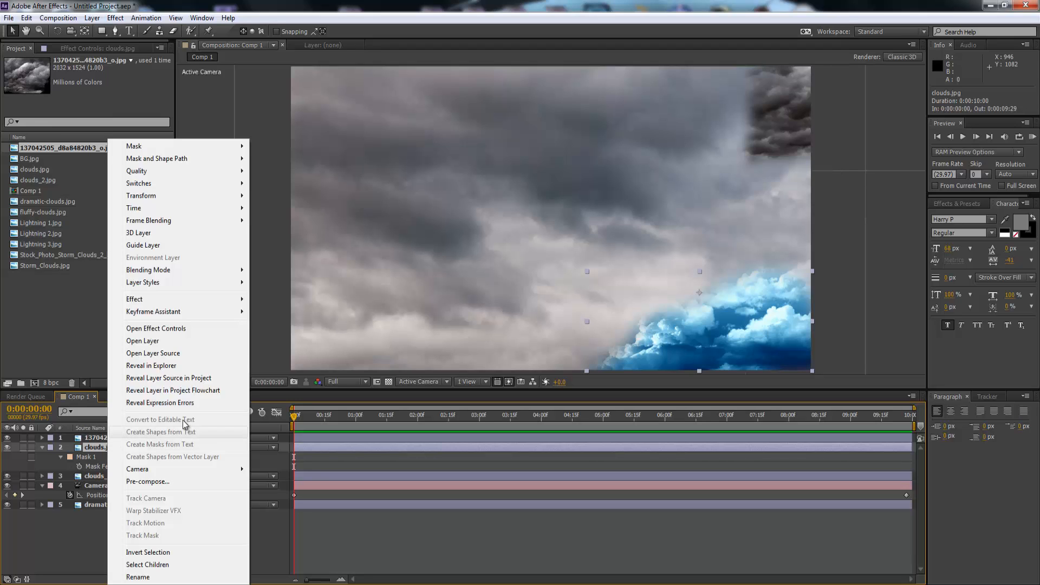
pyautogui.moveTo(230, 300)
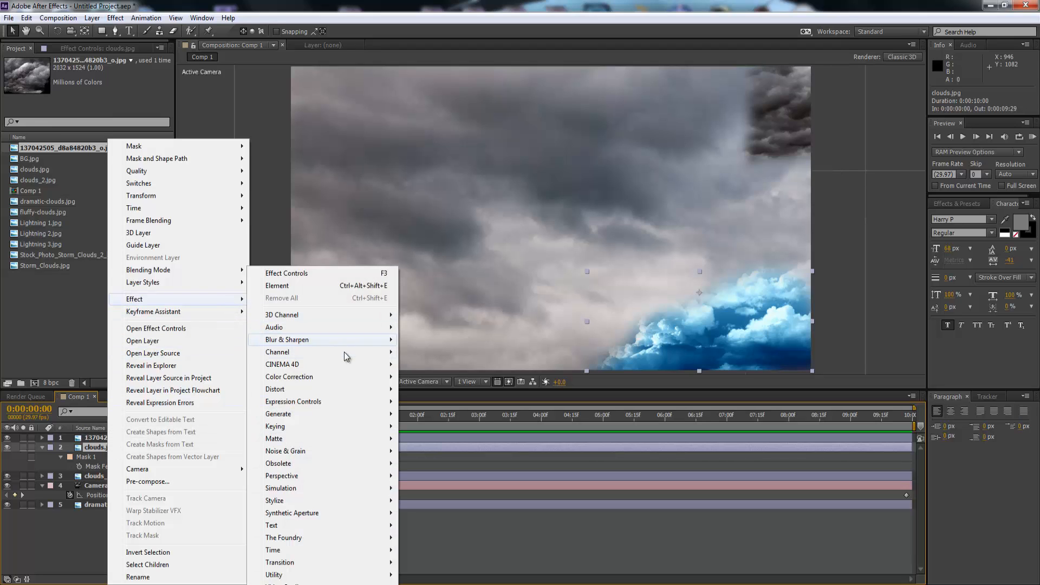
pyautogui.moveTo(349, 378)
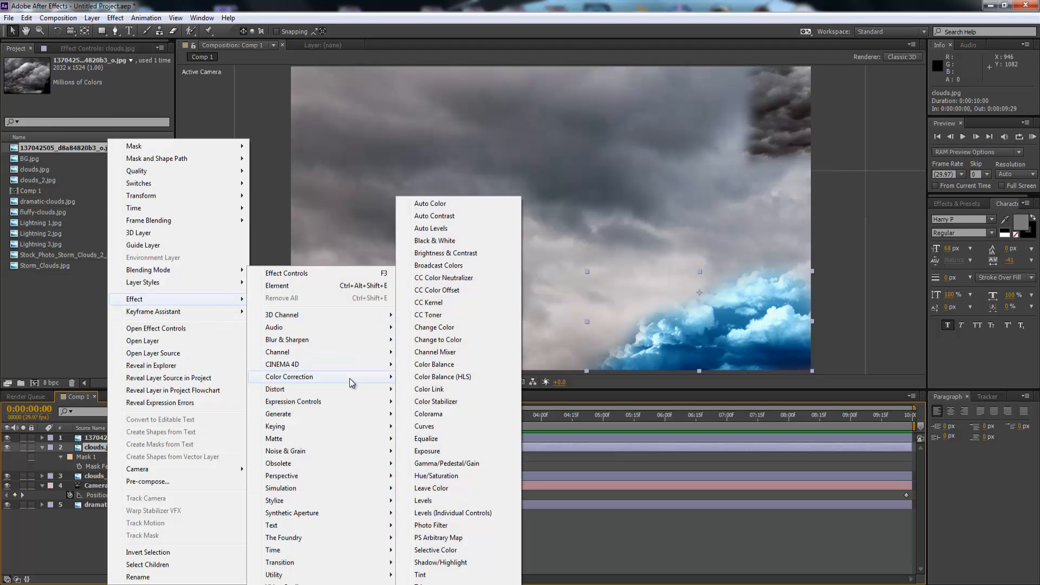
pyautogui.click(429, 426)
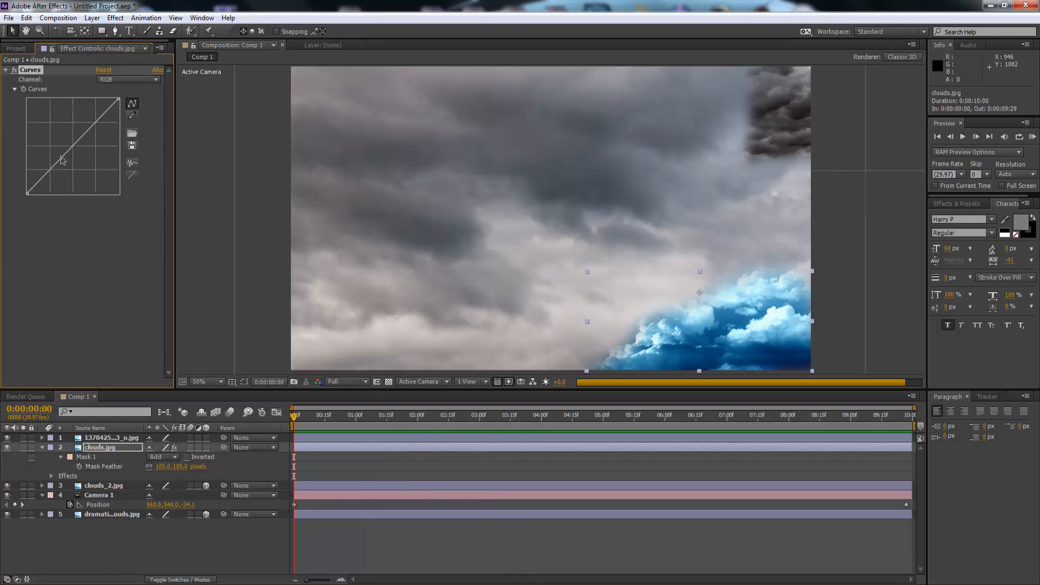
pyautogui.moveTo(53, 165)
pyautogui.mouseDown()
pyautogui.moveTo(55, 175)
pyautogui.moveTo(47, 163)
pyautogui.mouseUp()
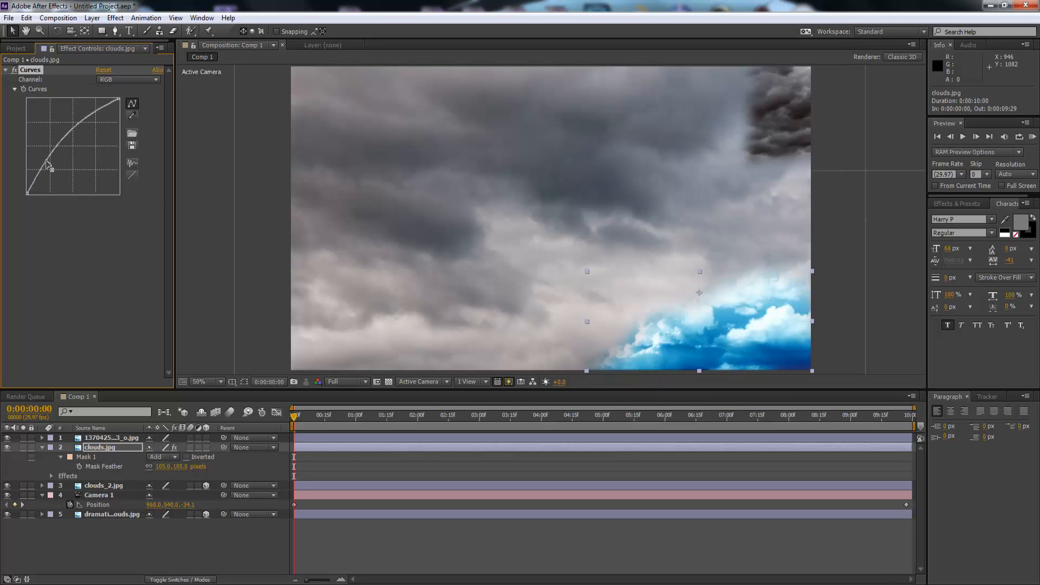
# - Bend the Blue channel curve of clouds.jpg below the diagonal with two points to shift the clouds toward teal
pyautogui.click(145, 82)
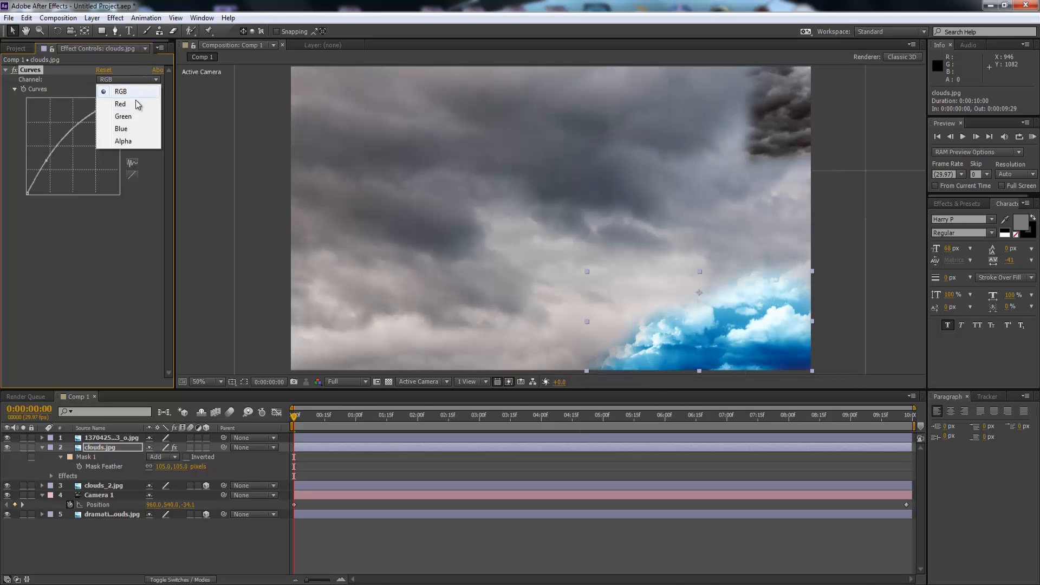
pyautogui.click(126, 130)
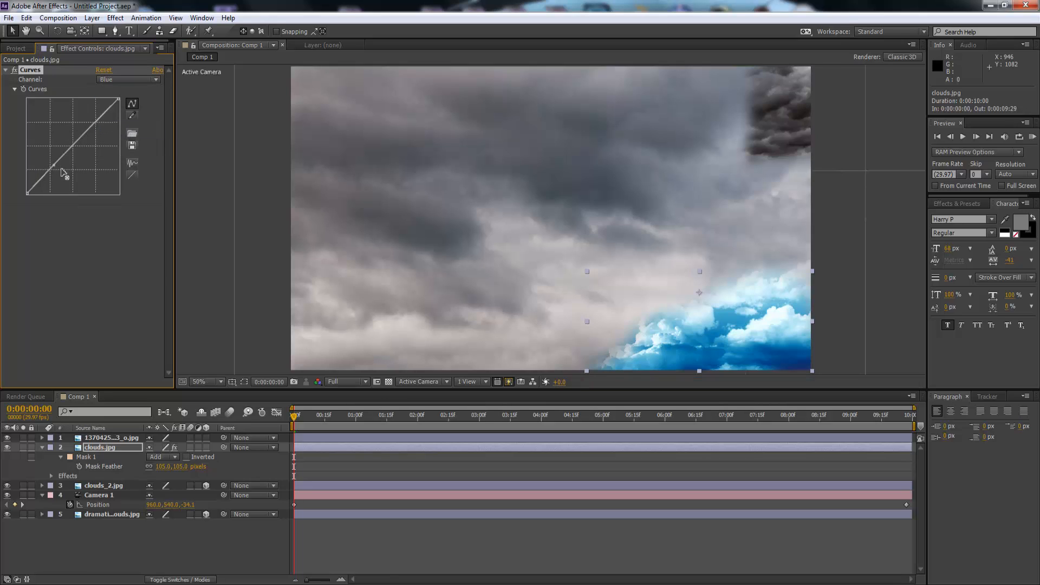
pyautogui.moveTo(61, 168)
pyautogui.mouseDown()
pyautogui.moveTo(59, 156)
pyautogui.moveTo(72, 168)
pyautogui.mouseUp()
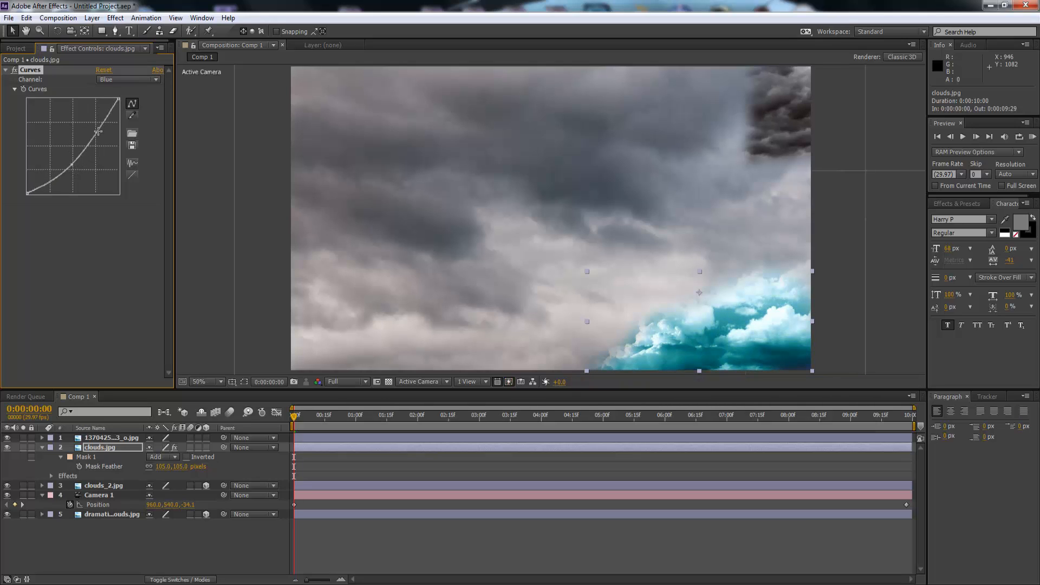
pyautogui.moveTo(98, 132); pyautogui.dragTo(99, 139)
# - Raise the Red channel curve of clouds.jpg well above the diagonal with two points to warm the highlights
pyautogui.click(130, 79)
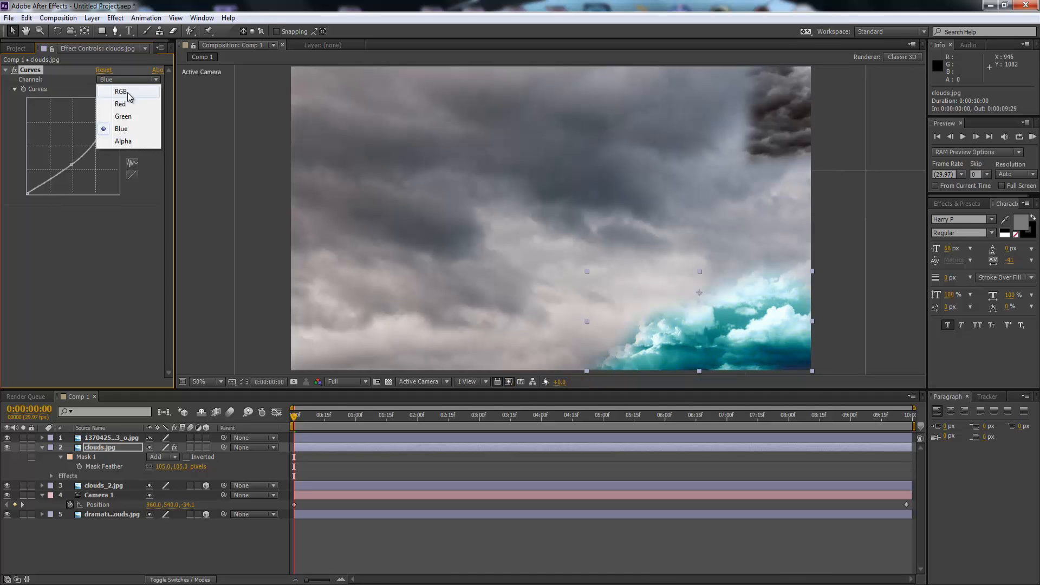
pyautogui.click(129, 104)
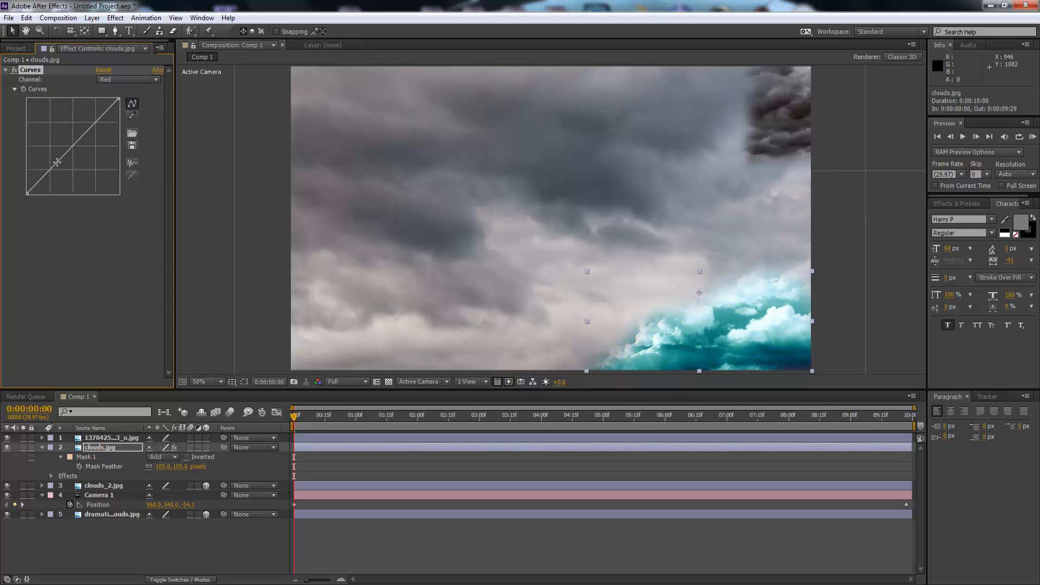
pyautogui.moveTo(57, 162)
pyautogui.mouseDown()
pyautogui.moveTo(77, 175)
pyautogui.moveTo(56, 141)
pyautogui.mouseUp()
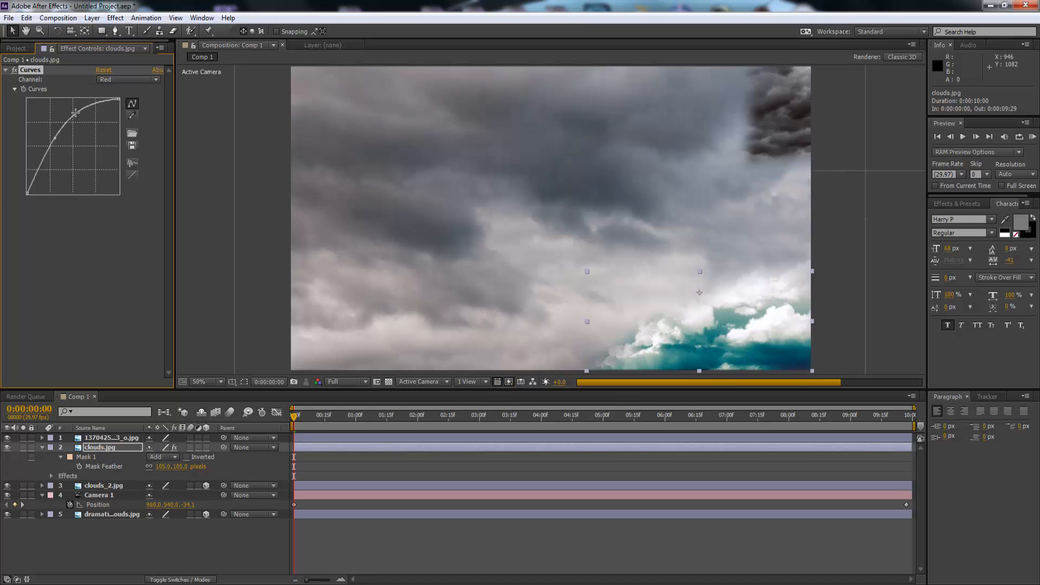
pyautogui.moveTo(96, 102); pyautogui.dragTo(99, 112)
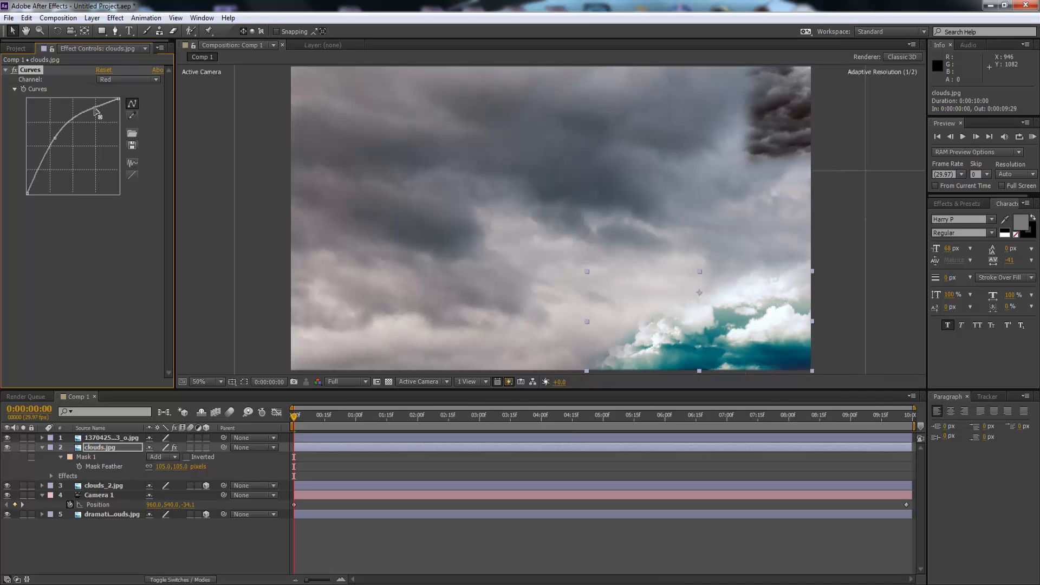
pyautogui.moveTo(95, 111); pyautogui.dragTo(95, 109)
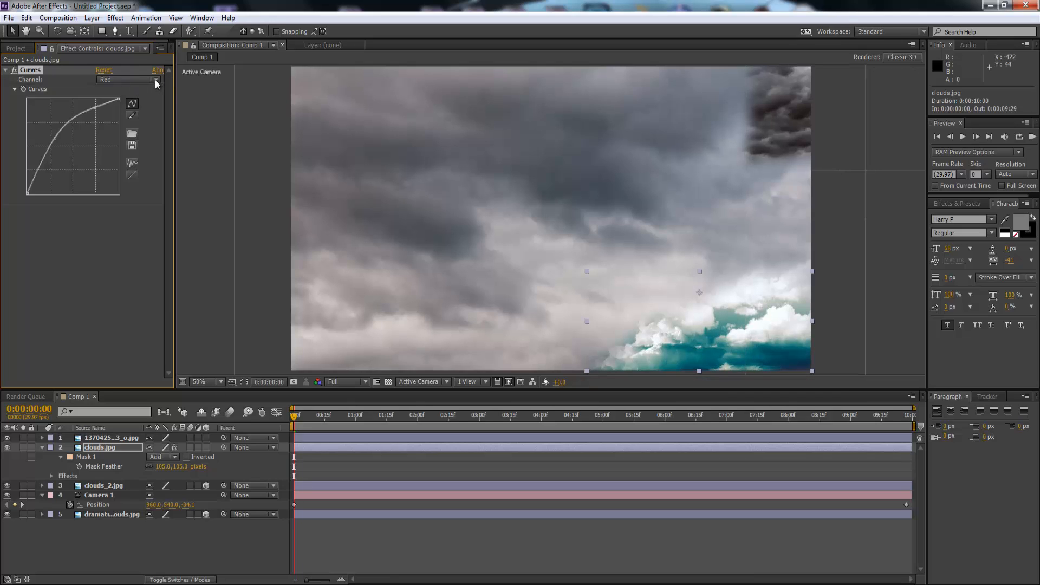
# - Add two points to the Green channel curve of clouds.jpg, keeping both close to the diagonal
pyautogui.click(155, 80)
pyautogui.click(134, 117)
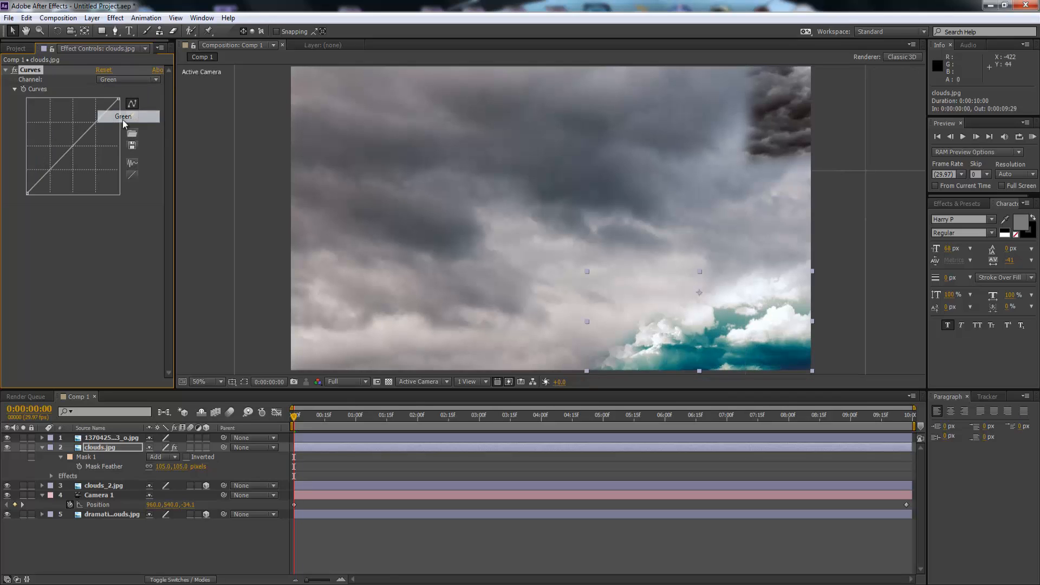
pyautogui.moveTo(54, 167)
pyautogui.mouseDown()
pyautogui.moveTo(51, 147)
pyautogui.moveTo(55, 167)
pyautogui.mouseUp()
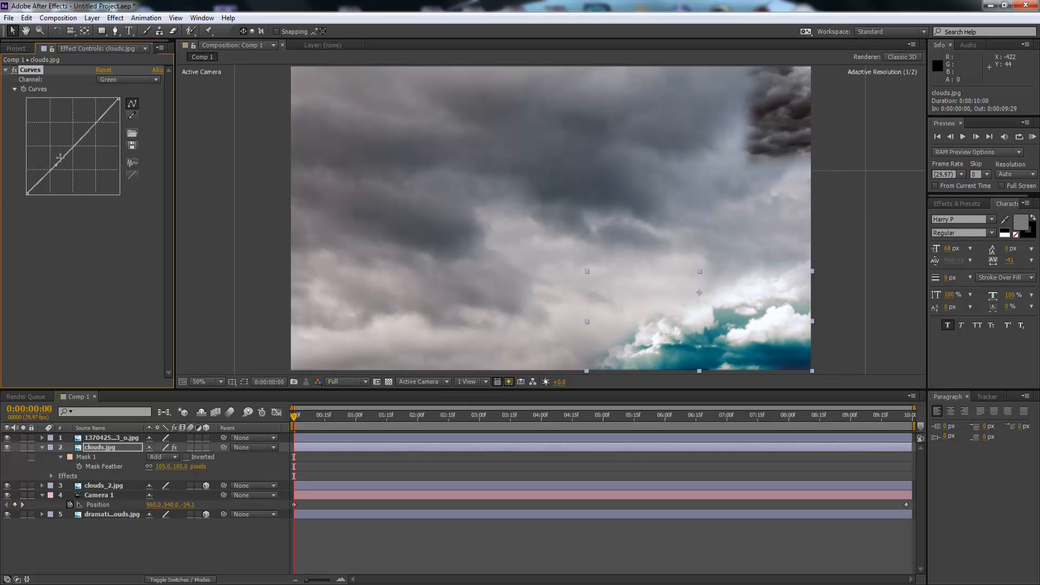
pyautogui.moveTo(95, 123); pyautogui.dragTo(100, 124)
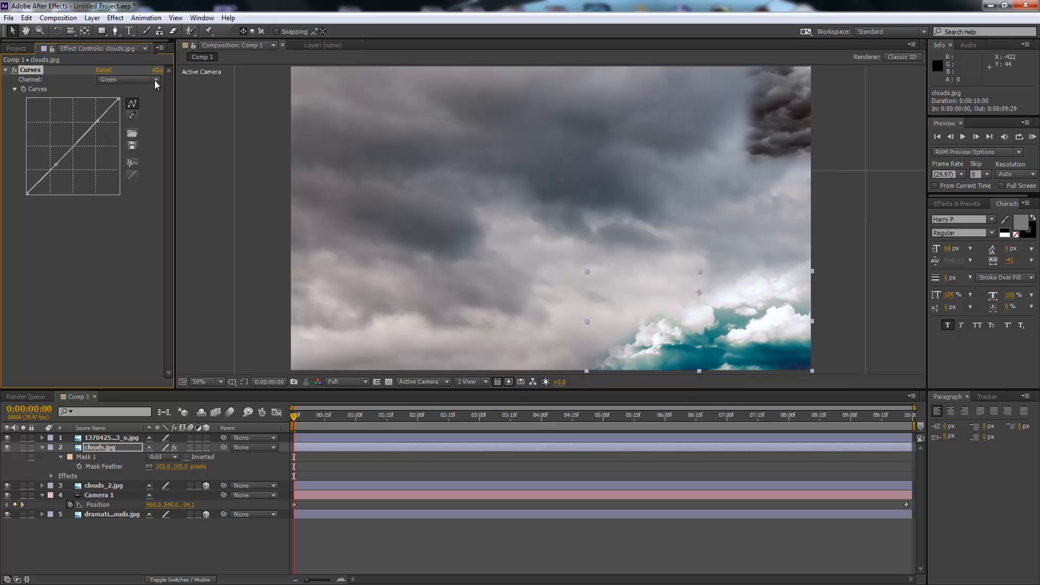
# - Raise the Alpha channel curve of clouds.jpg steeply at the low end and flatten its middle to strengthen the feathered edge
pyautogui.click(156, 79)
pyautogui.click(120, 142)
pyautogui.moveTo(55, 164)
pyautogui.mouseDown()
pyautogui.moveTo(45, 146)
pyautogui.moveTo(54, 154)
pyautogui.moveTo(38, 169)
pyautogui.moveTo(58, 138)
pyautogui.moveTo(35, 167)
pyautogui.mouseUp()
pyautogui.moveTo(61, 109); pyautogui.dragTo(66, 137)
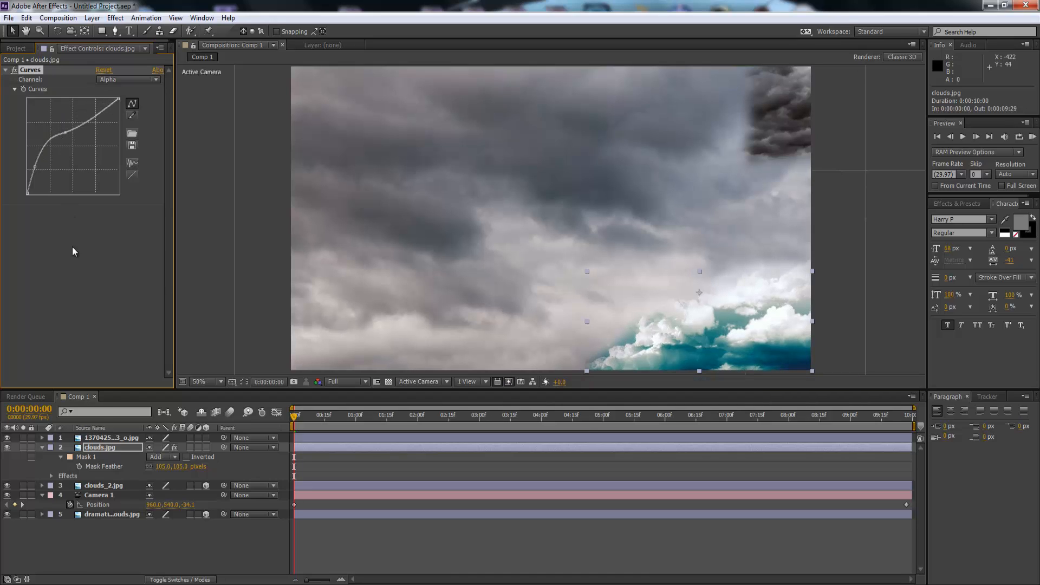
# - Apply the Curves effect to the dramatic-clouds.jpg layer and add a lower RGB point close to the diagonal
pyautogui.click(95, 485)
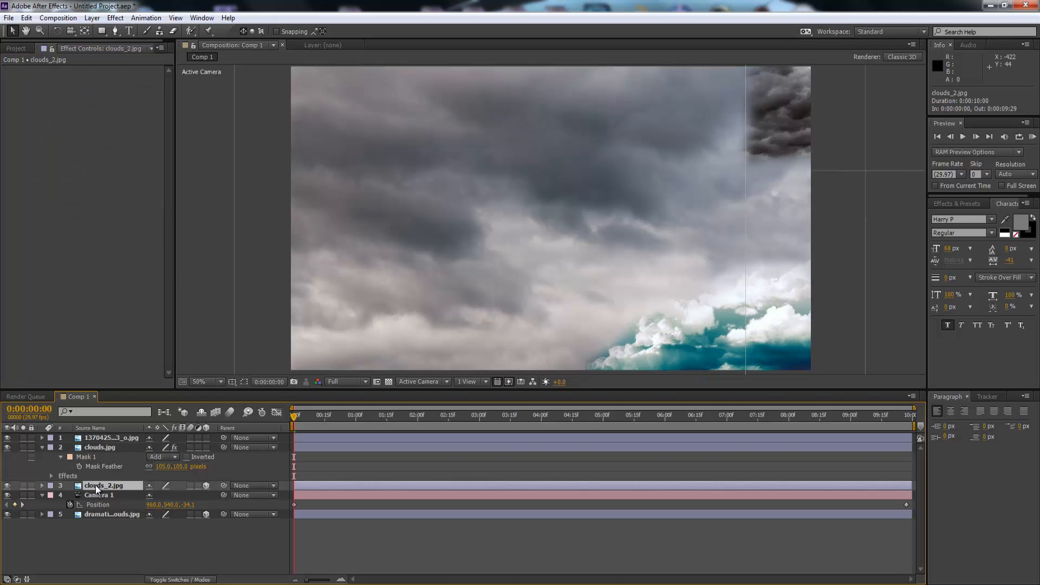
pyautogui.click(103, 512)
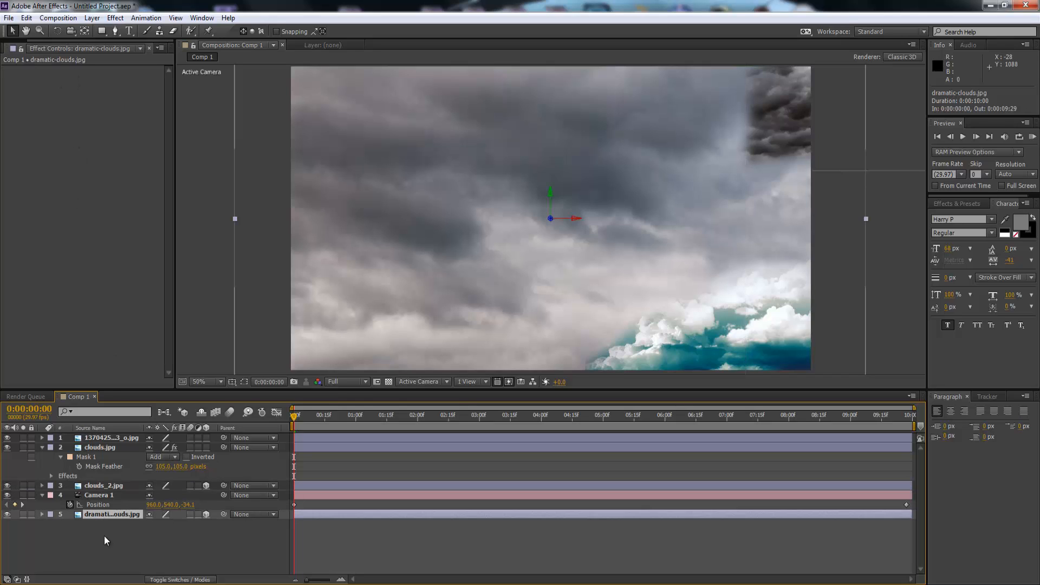
pyautogui.rightClick(111, 518)
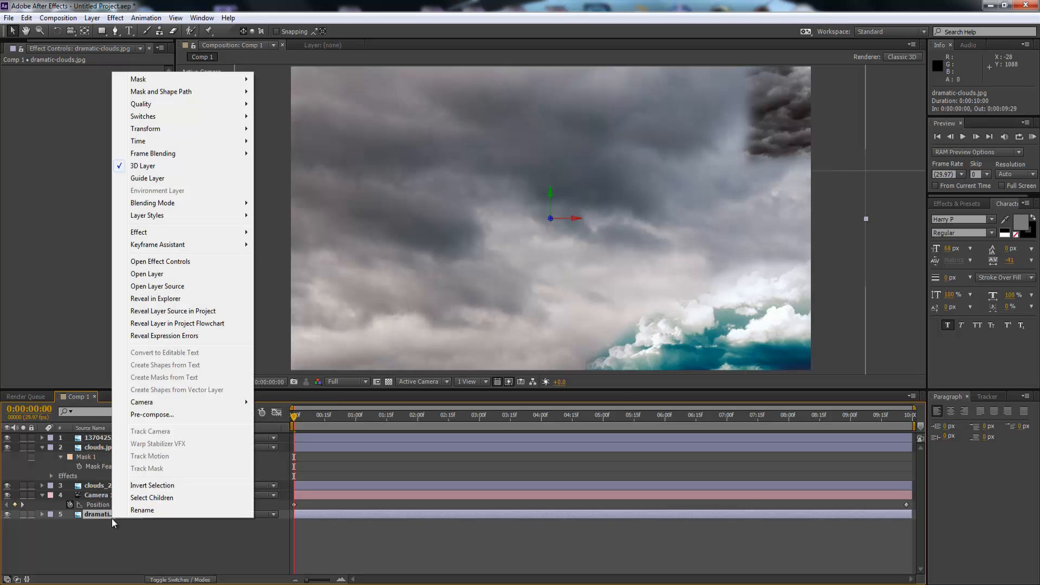
pyautogui.moveTo(216, 236)
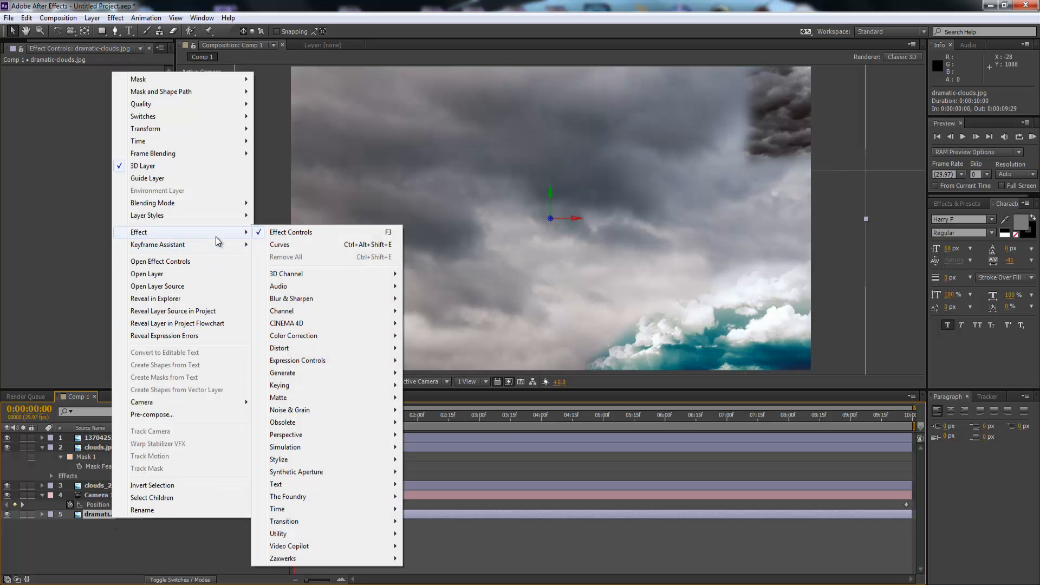
pyautogui.moveTo(362, 346)
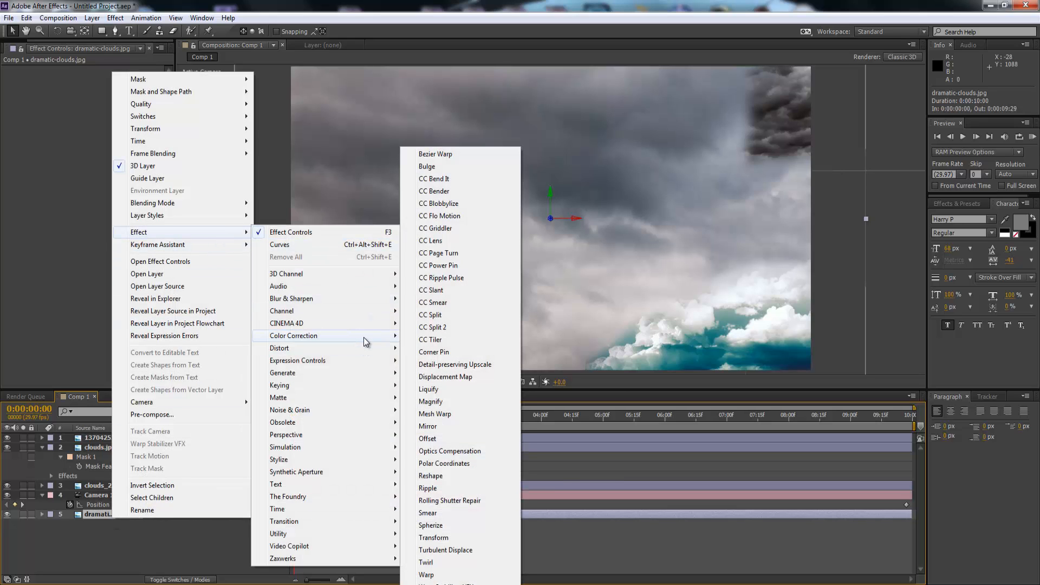
pyautogui.click(430, 429)
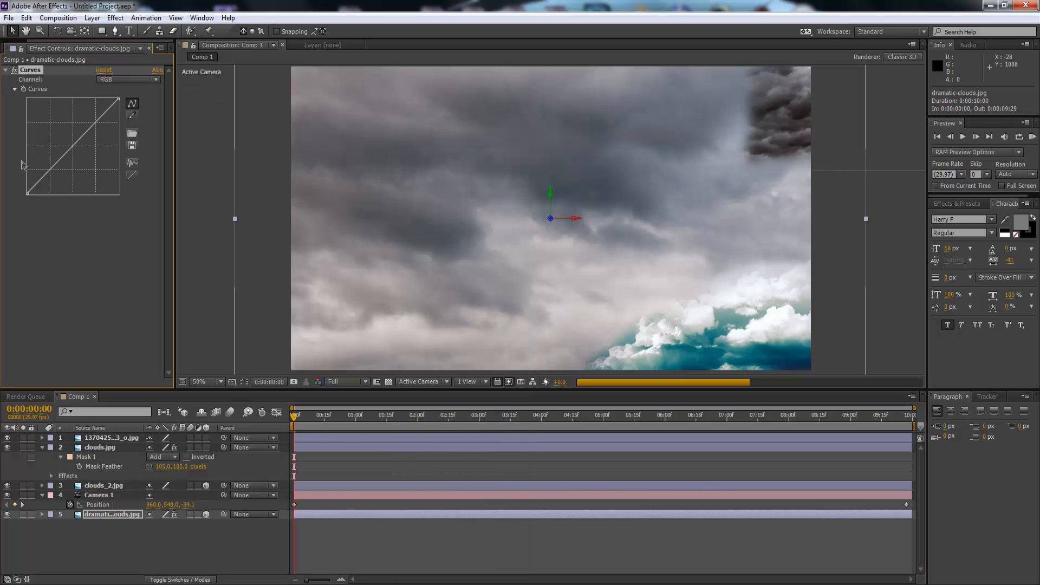
pyautogui.moveTo(51, 166)
pyautogui.mouseDown()
pyautogui.moveTo(45, 161)
pyautogui.moveTo(54, 170)
pyautogui.mouseUp()
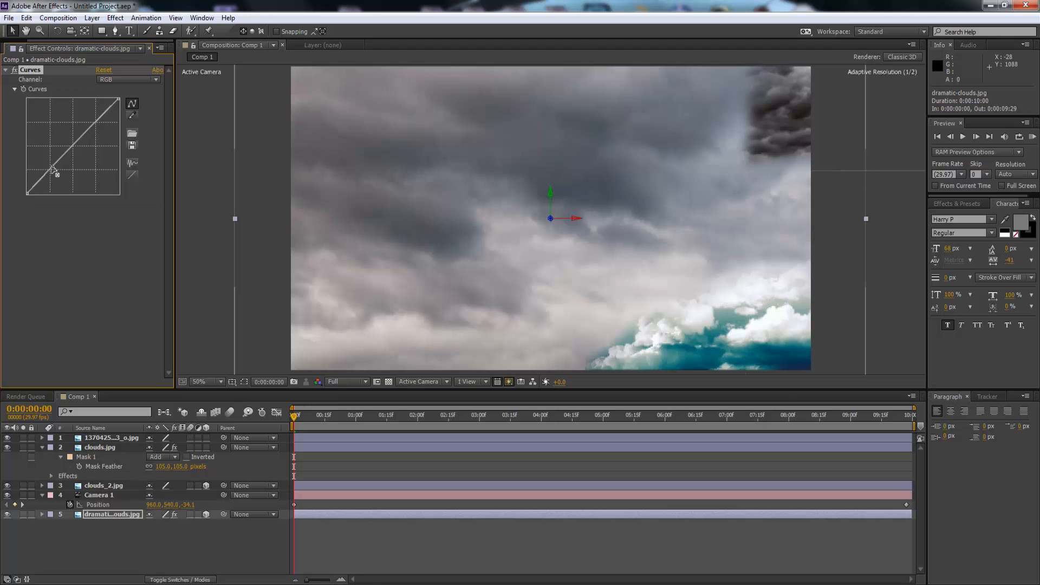
# - Raise the Green channel curve of dramatic-clouds.jpg slightly with two points to give the sky a green tint
pyautogui.click(156, 79)
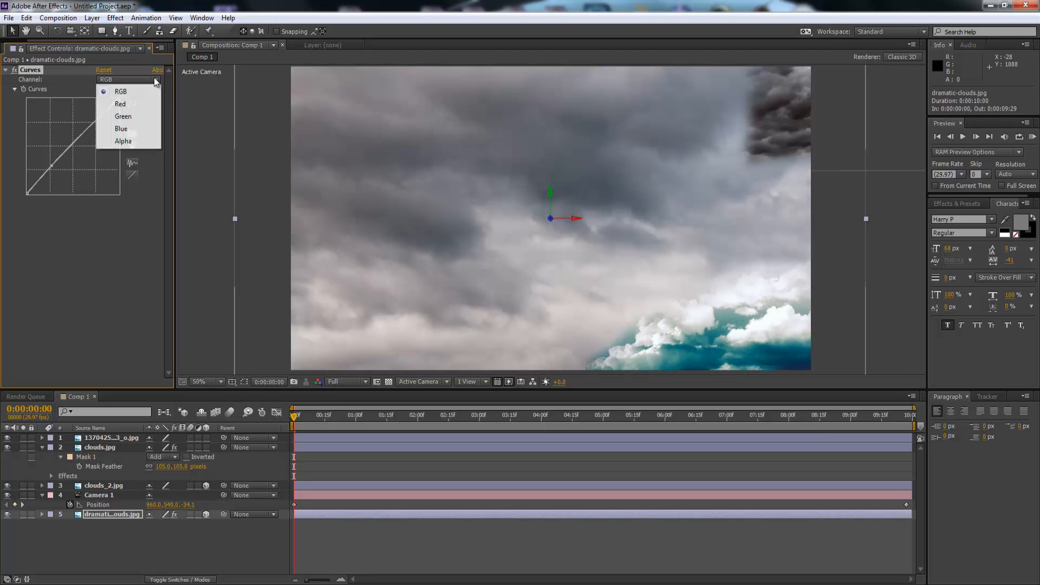
pyautogui.click(139, 115)
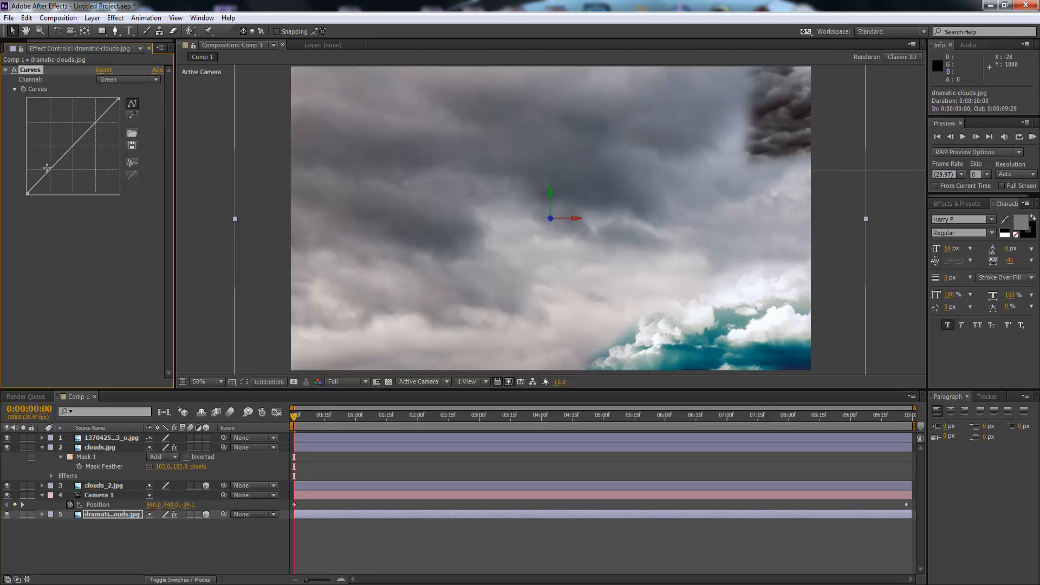
pyautogui.moveTo(56, 165); pyautogui.dragTo(54, 159)
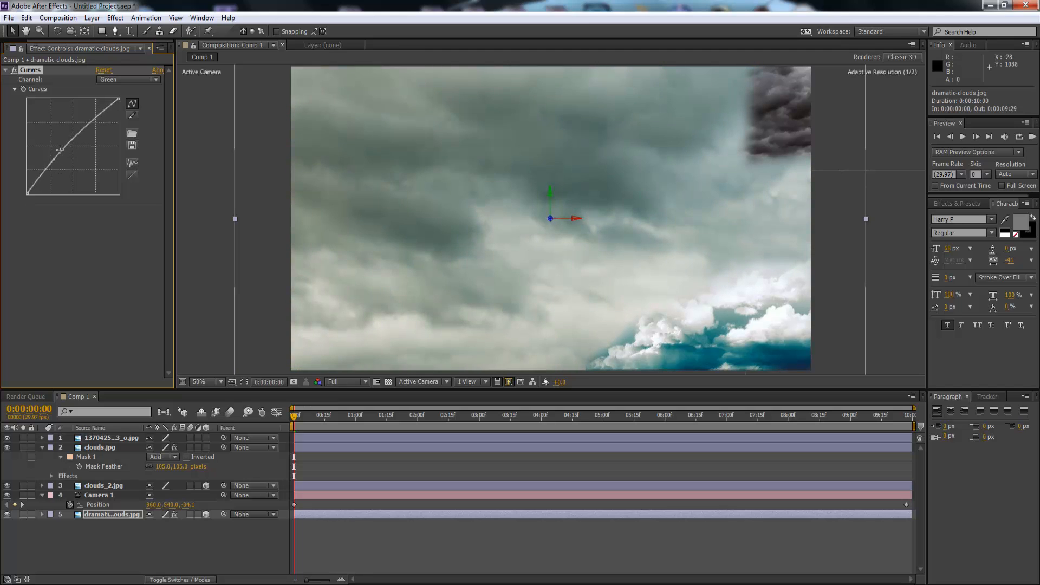
pyautogui.moveTo(95, 121); pyautogui.dragTo(93, 122)
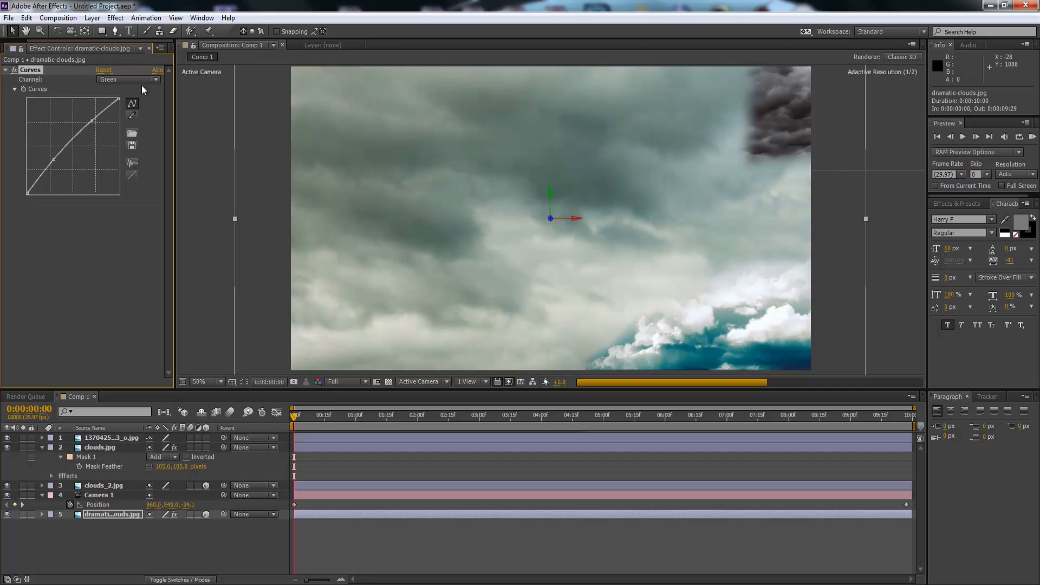
# - Shape the Red channel curve of dramatic-clouds.jpg into an S with lowered shadows to turn the dark clouds teal
pyautogui.click(157, 78)
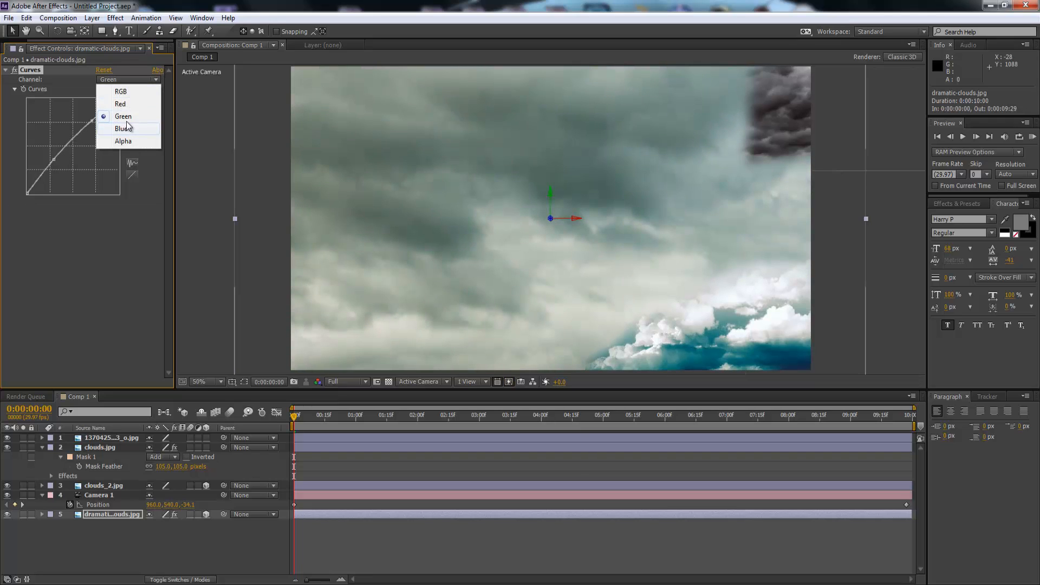
pyautogui.click(124, 104)
pyautogui.moveTo(57, 160); pyautogui.dragTo(67, 163)
pyautogui.moveTo(97, 128); pyautogui.dragTo(85, 141)
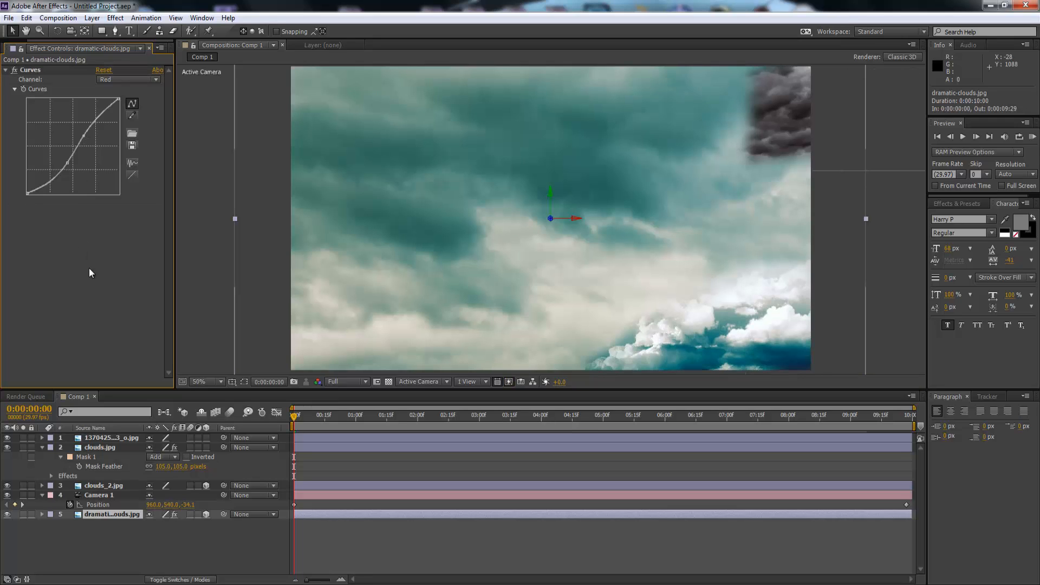
# - Apply the Curves effect to the 137042505_d8a84820b3_o.jpg layer and brighten it by bowing the RGB curve upward with two points
pyautogui.click(98, 438)
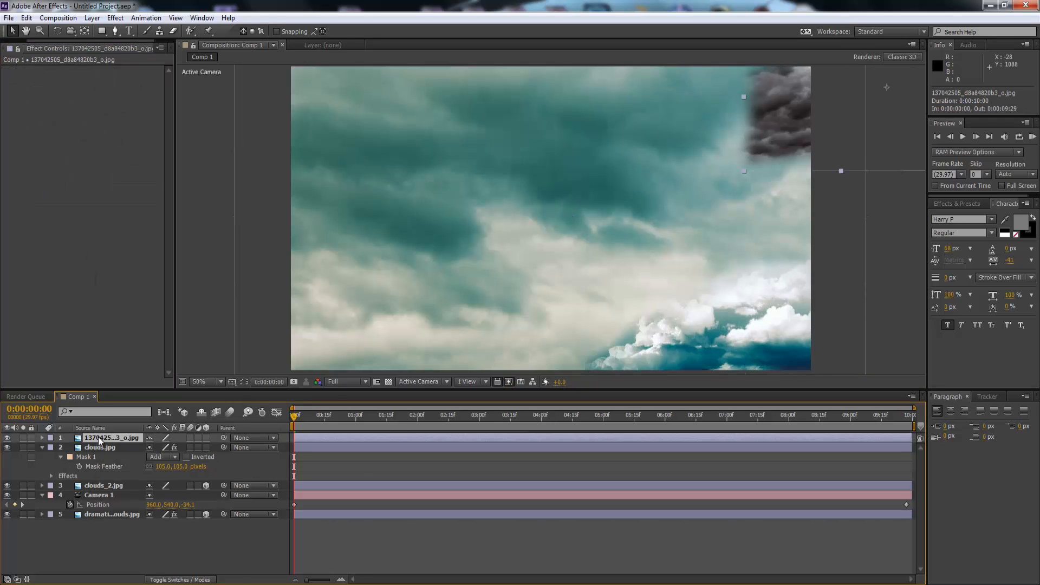
pyautogui.rightClick(99, 437)
pyautogui.moveTo(190, 300)
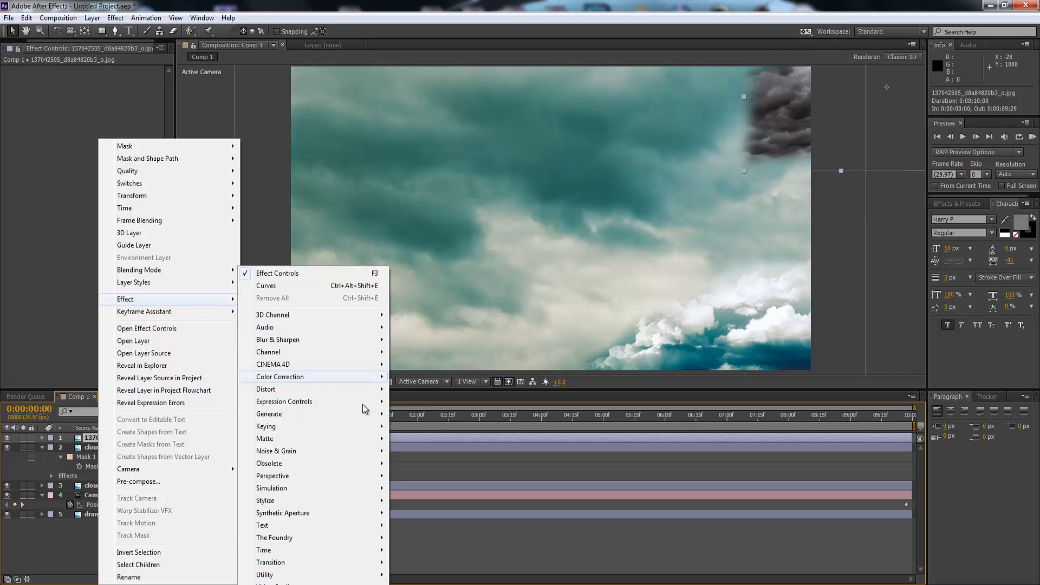
pyautogui.moveTo(359, 402)
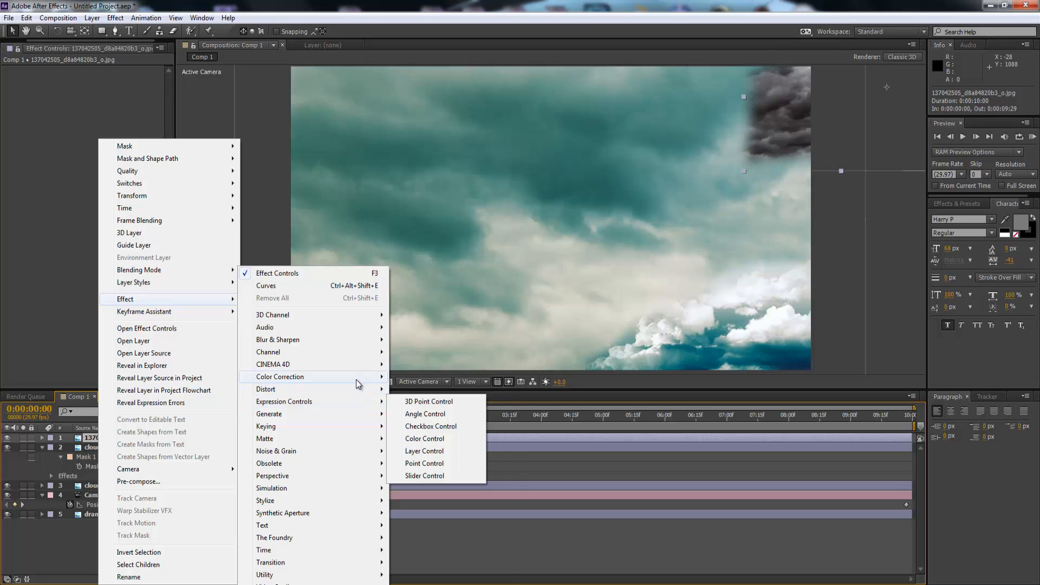
pyautogui.moveTo(358, 382)
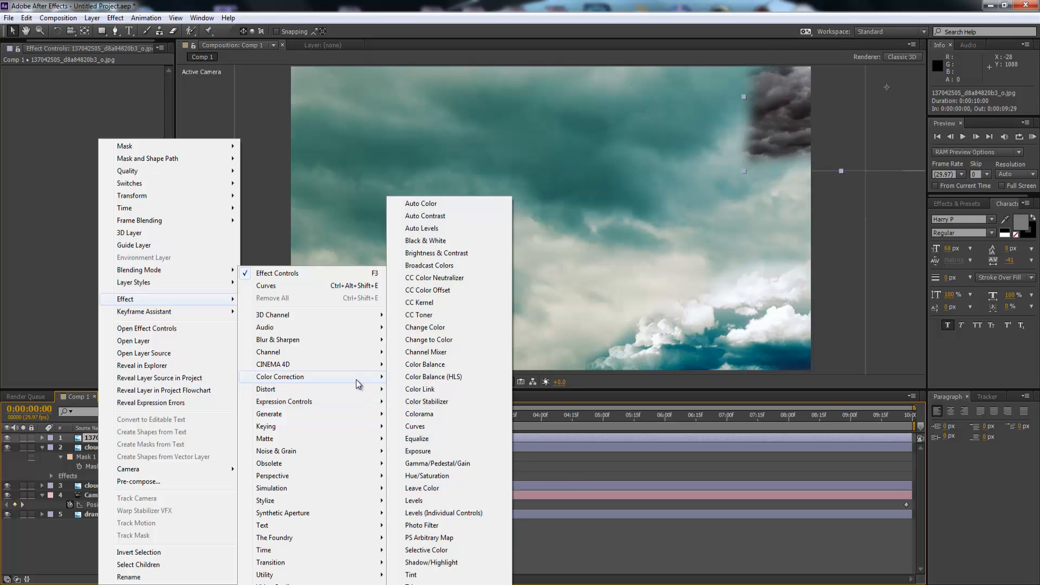
pyautogui.click(423, 427)
pyautogui.moveTo(61, 158)
pyautogui.mouseDown()
pyautogui.moveTo(69, 170)
pyautogui.moveTo(46, 149)
pyautogui.mouseUp()
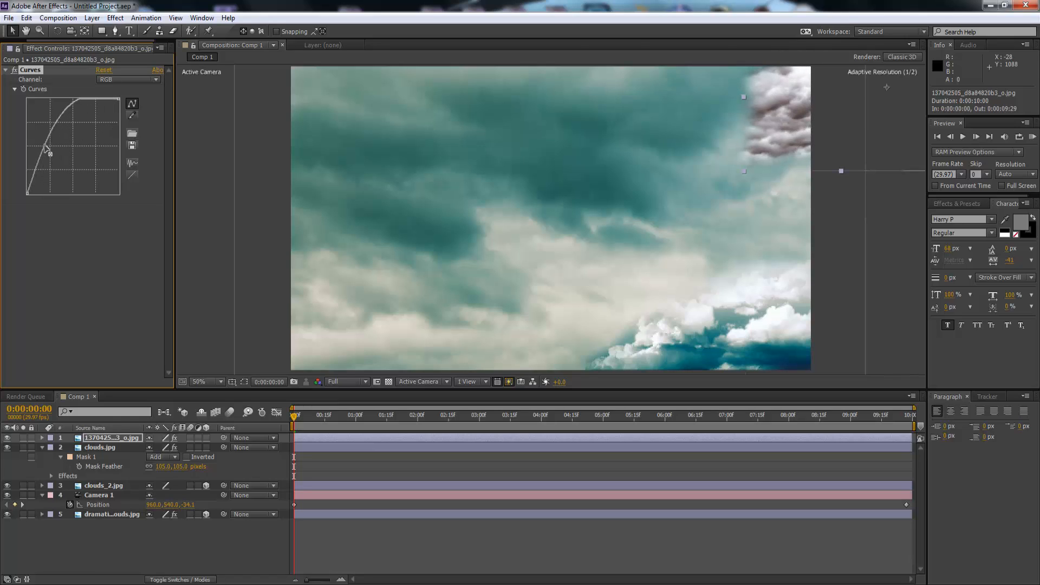
pyautogui.moveTo(59, 110); pyautogui.dragTo(63, 118)
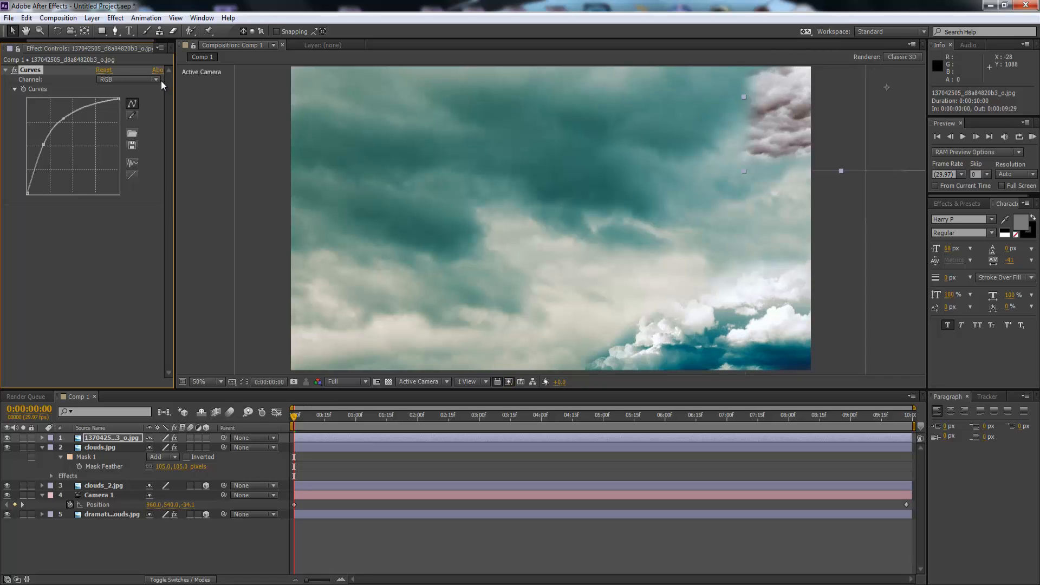
# - Raise the Green channel curve of 137042505_d8a84820b3_o.jpg with two points, clipping the highlights, to tint the clouds green
pyautogui.click(155, 79)
pyautogui.click(129, 118)
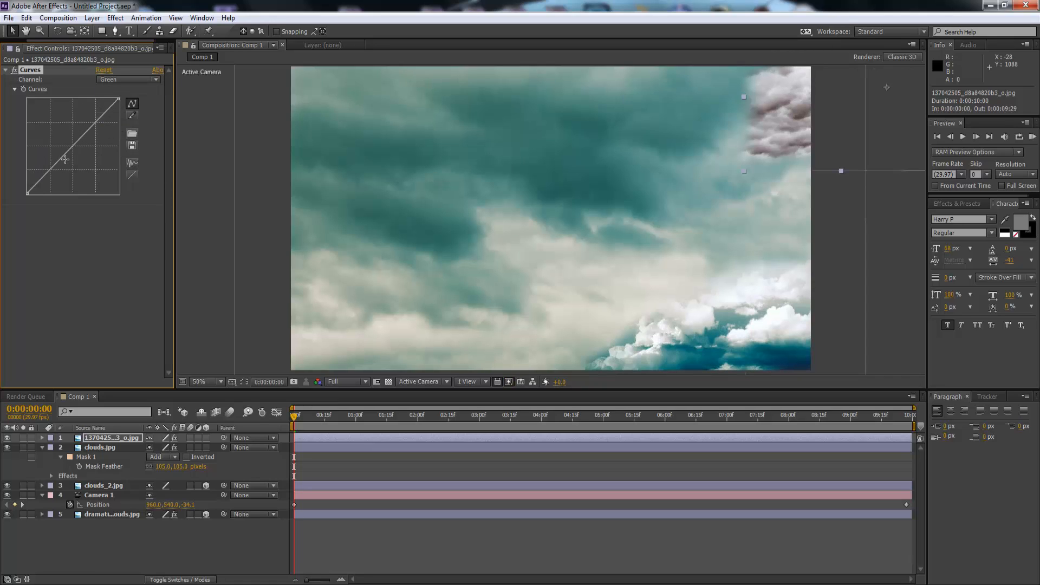
pyautogui.moveTo(55, 164); pyautogui.dragTo(50, 158)
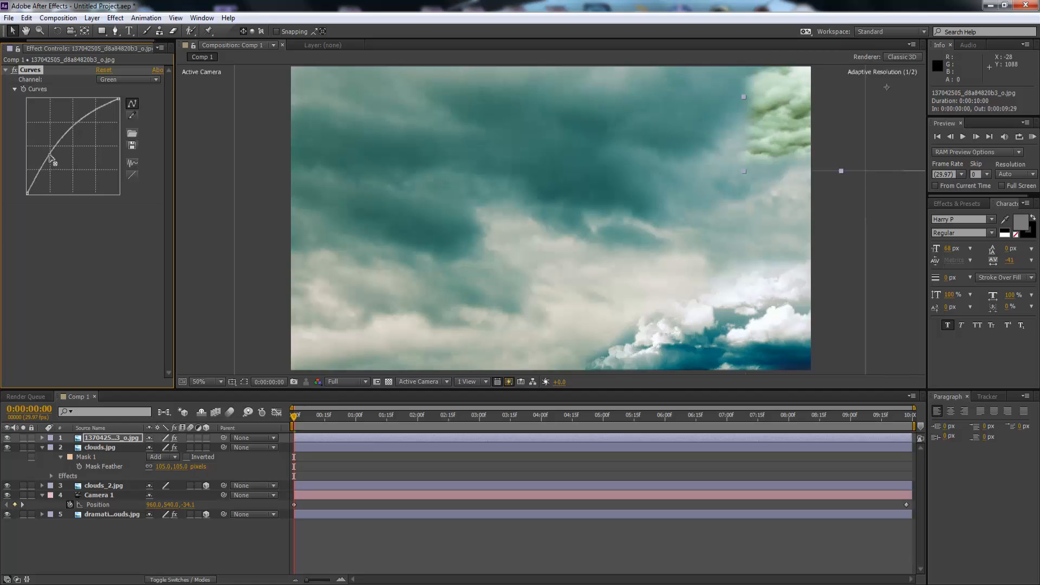
pyautogui.moveTo(85, 124); pyautogui.dragTo(68, 110)
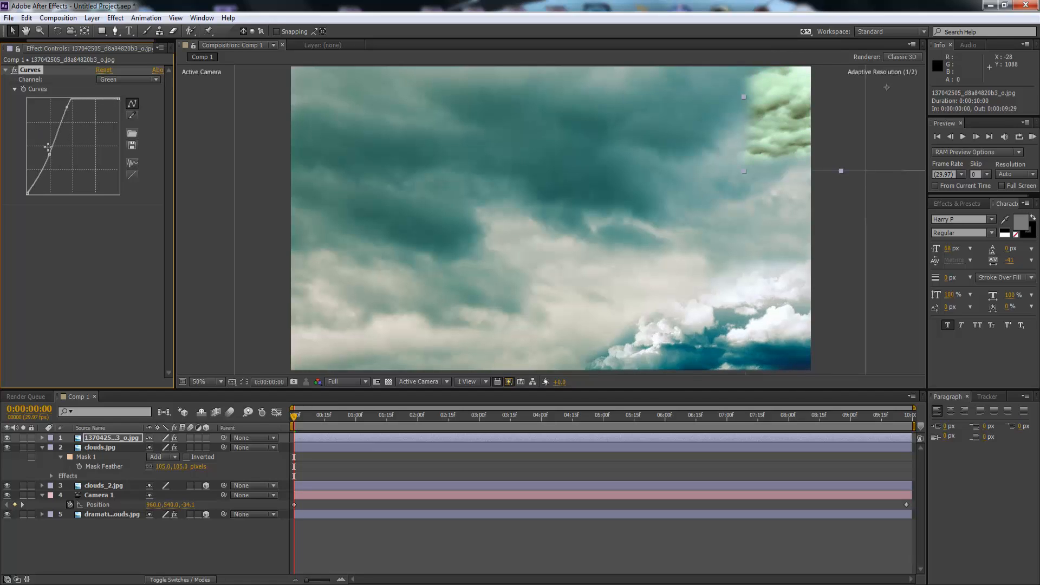
pyautogui.moveTo(48, 148)
pyautogui.mouseDown()
pyautogui.moveTo(49, 179)
pyautogui.moveTo(48, 156)
pyautogui.mouseUp()
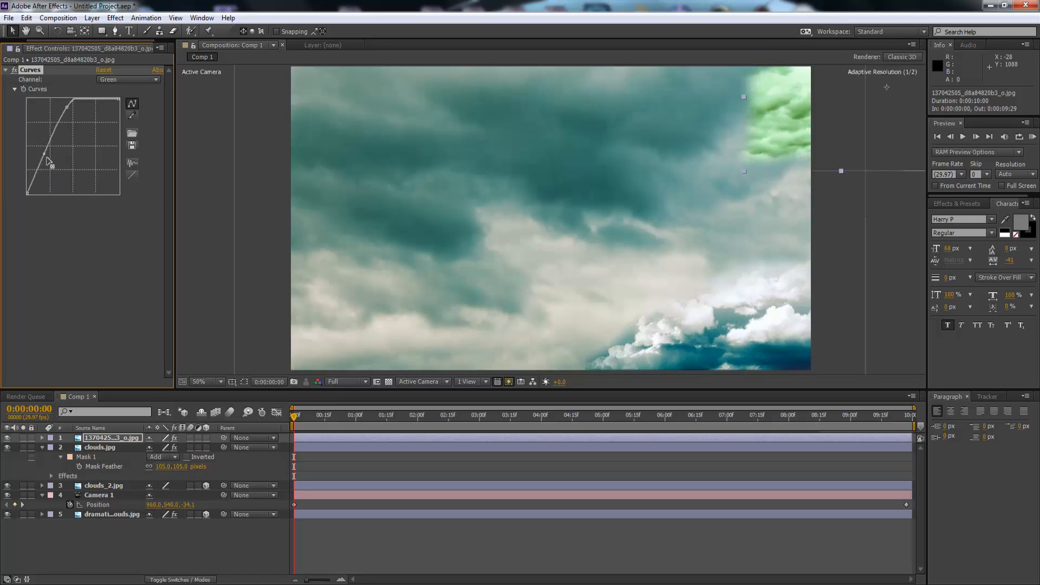
# - Reshape the Red channel curve of 137042505_d8a84820b3_o.jpg with a low hump, a dip in the upper midtones and a steep rise
pyautogui.click(130, 79)
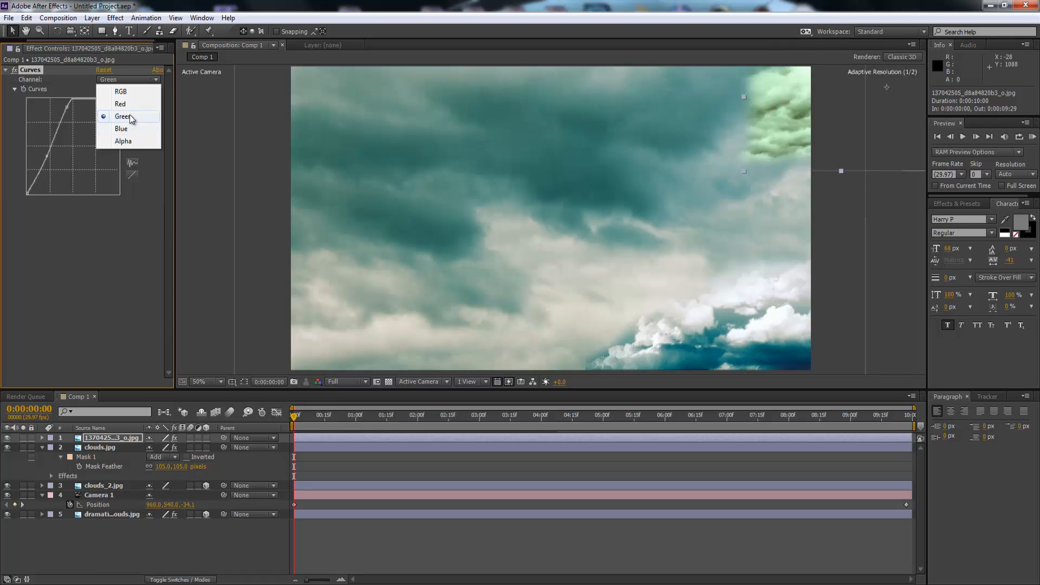
pyautogui.click(130, 103)
pyautogui.moveTo(57, 162)
pyautogui.mouseDown()
pyautogui.moveTo(54, 148)
pyautogui.moveTo(69, 167)
pyautogui.mouseUp()
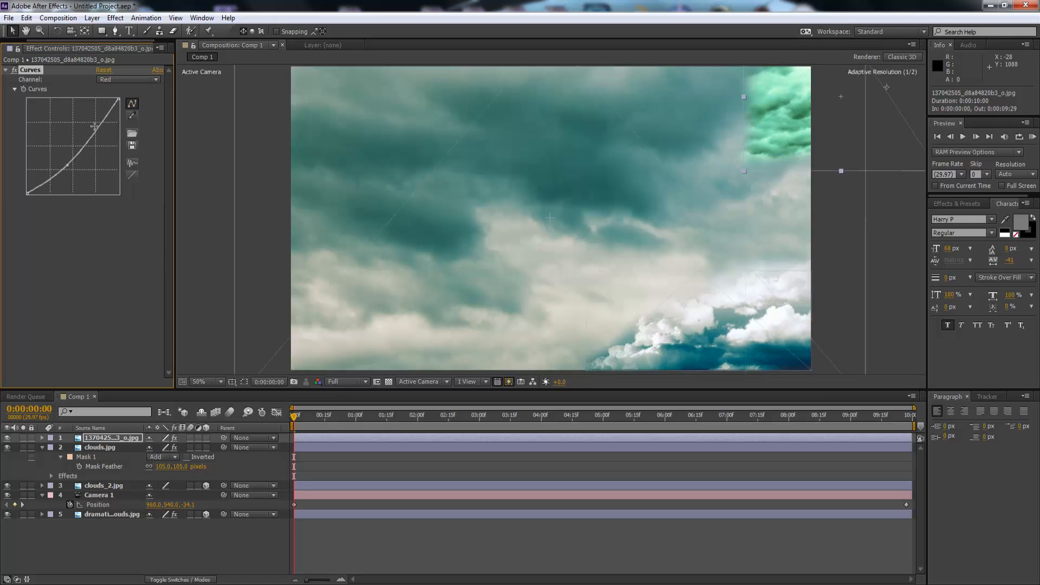
pyautogui.moveTo(101, 128); pyautogui.dragTo(106, 158)
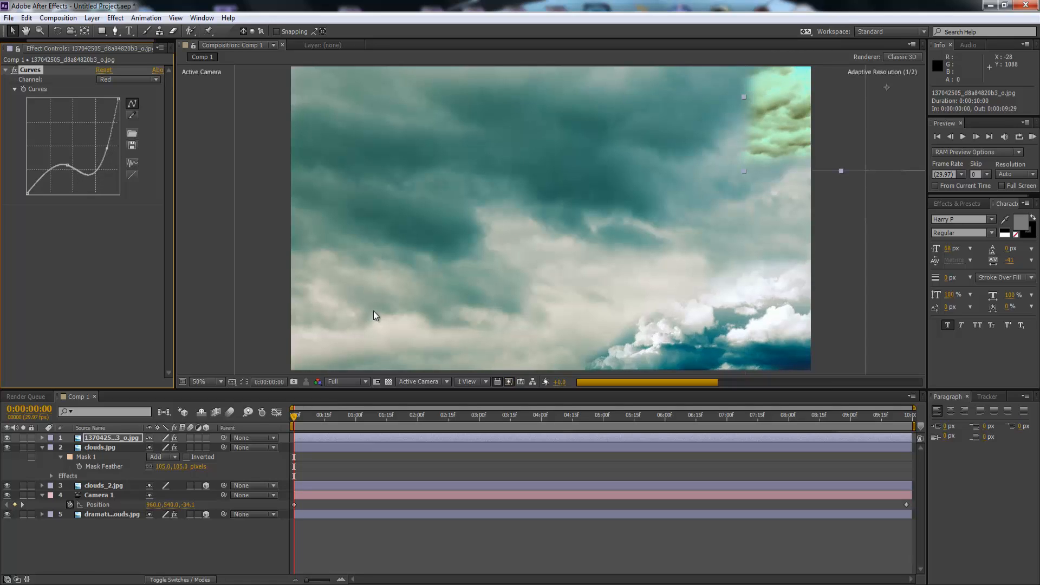
# - Move the 137042505_d8a84820b3_o.jpg layer out of the frame past its upper right corner, to position 2472, 2
pyautogui.press(',')
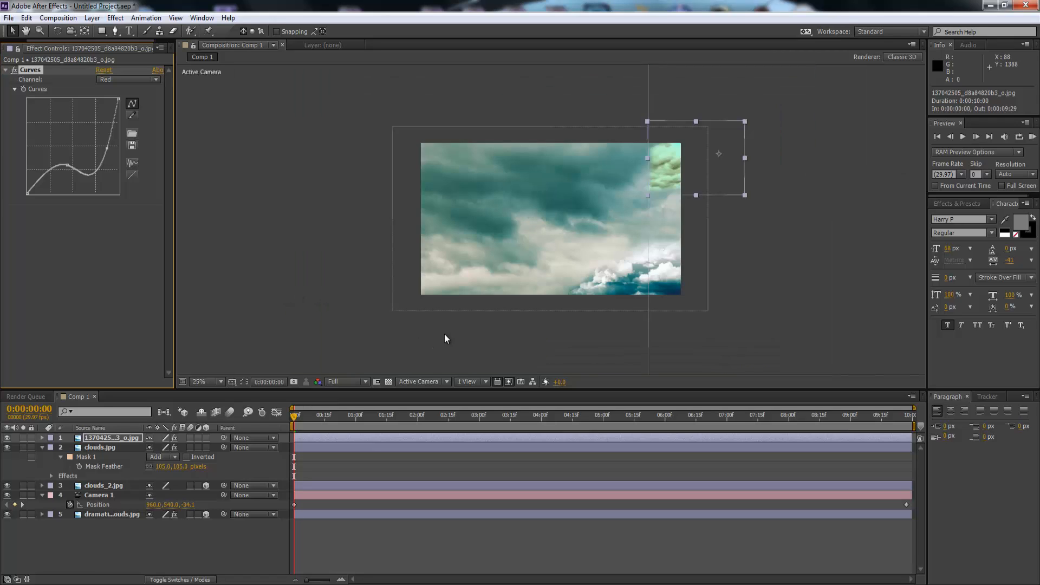
pyautogui.click(741, 120)
pyautogui.moveTo(672, 174); pyautogui.dragTo(697, 170)
pyautogui.moveTo(703, 166); pyautogui.dragTo(701, 162)
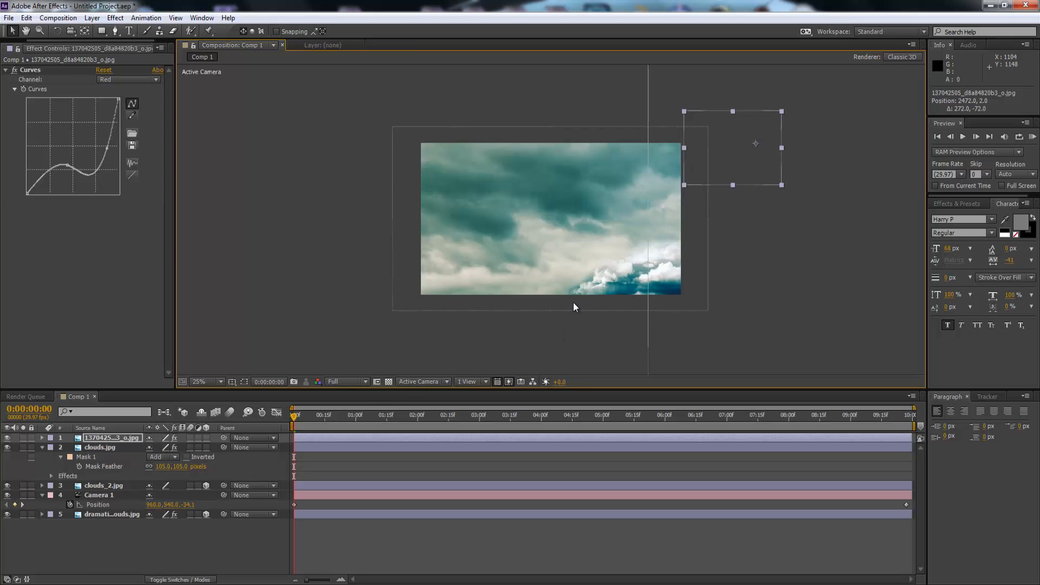
# - Preview the camera move and set a Position keyframe on the clouds.jpg layer at 0:00:02:16
pyautogui.moveTo(301, 418); pyautogui.dragTo(612, 435)
pyautogui.press('space')
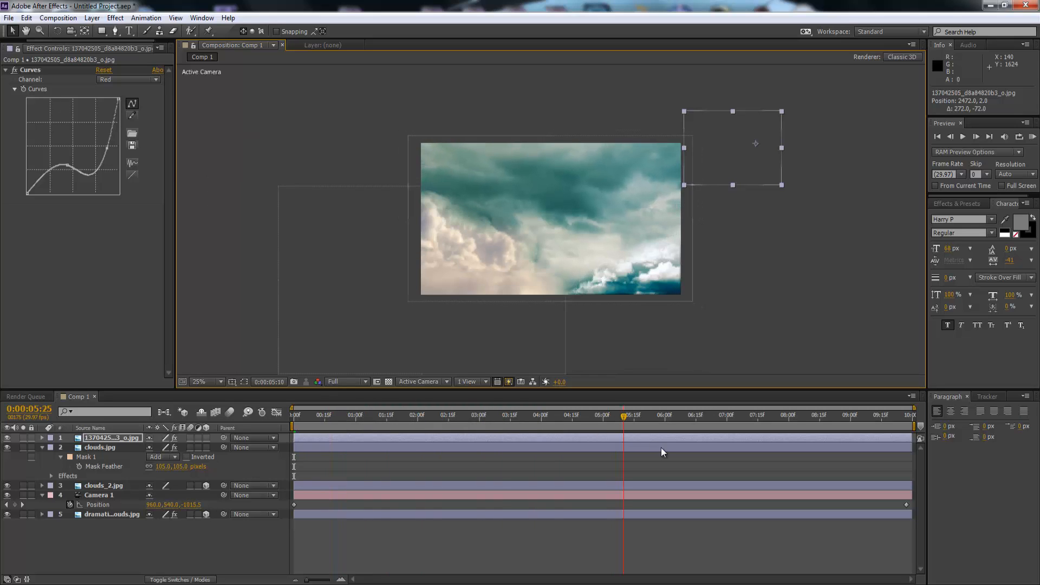
pyautogui.moveTo(694, 465); pyautogui.dragTo(456, 451)
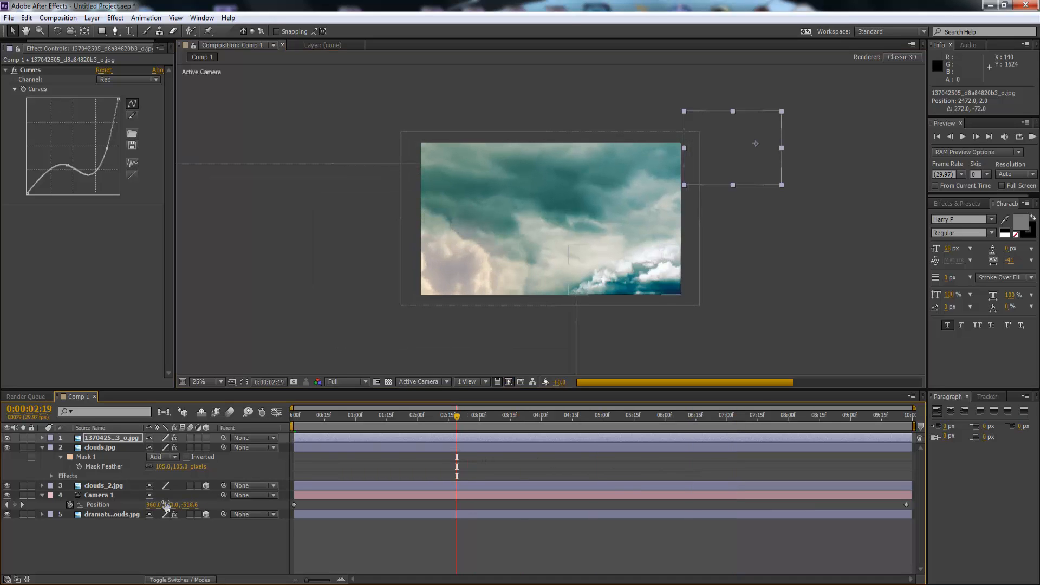
pyautogui.click(638, 282)
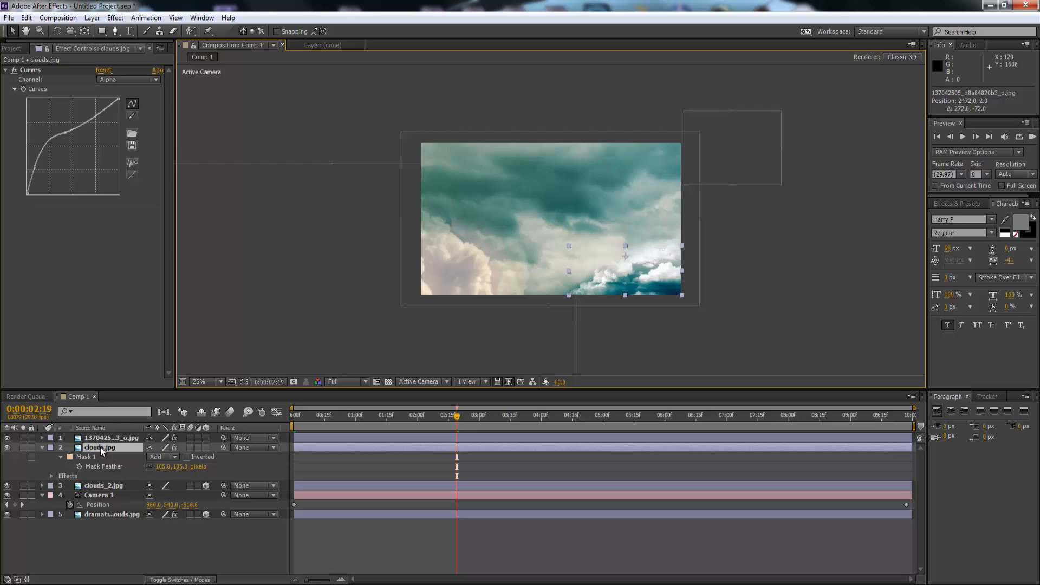
pyautogui.press('p')
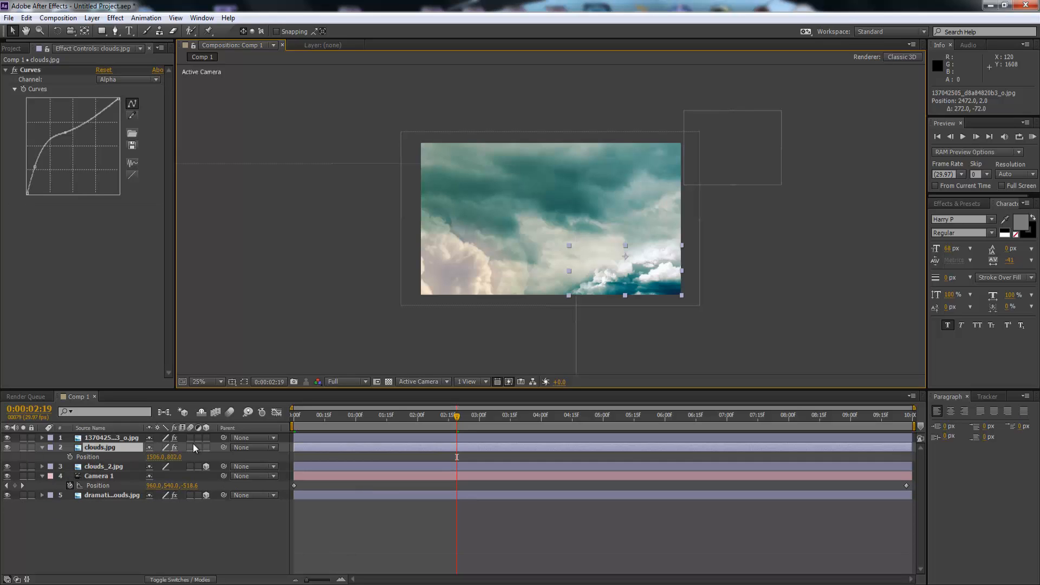
pyautogui.click(450, 418)
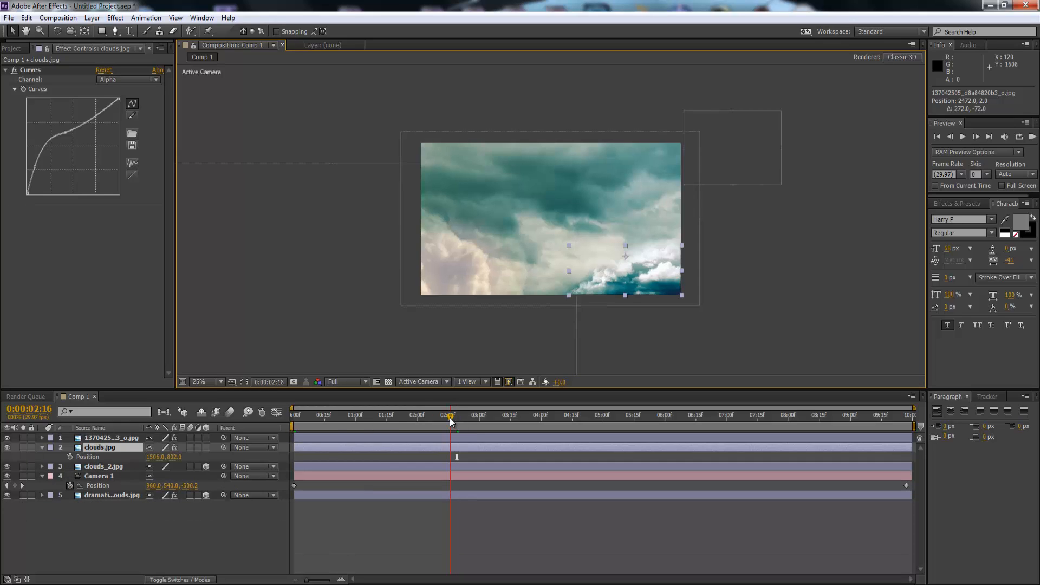
pyautogui.click(69, 456)
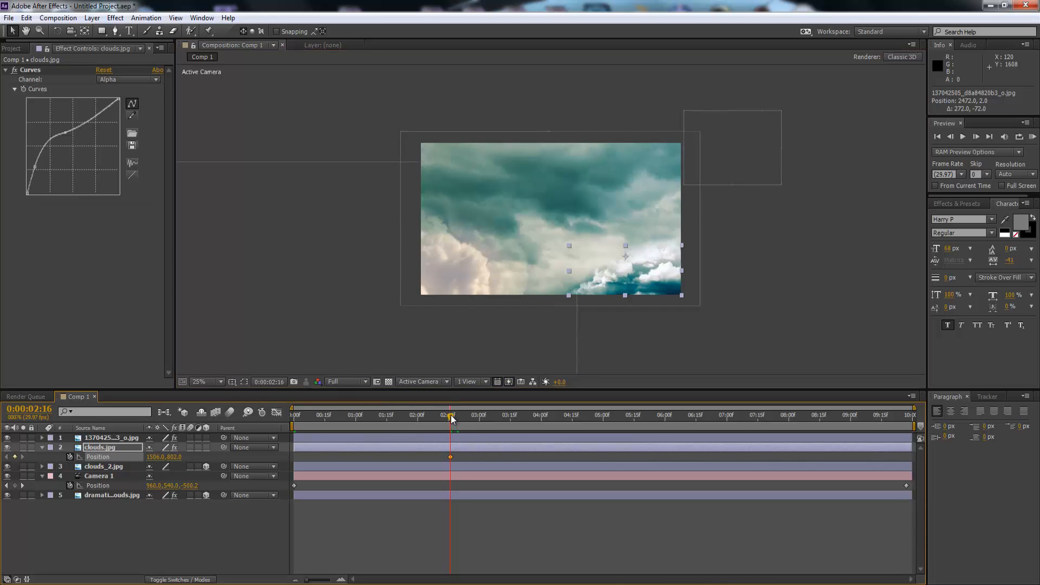
# - Make clouds.jpg a 3D layer, keyframe its Z position at -550.7 at 0:00:09:29, and play the animation through
pyautogui.moveTo(477, 418); pyautogui.dragTo(914, 460)
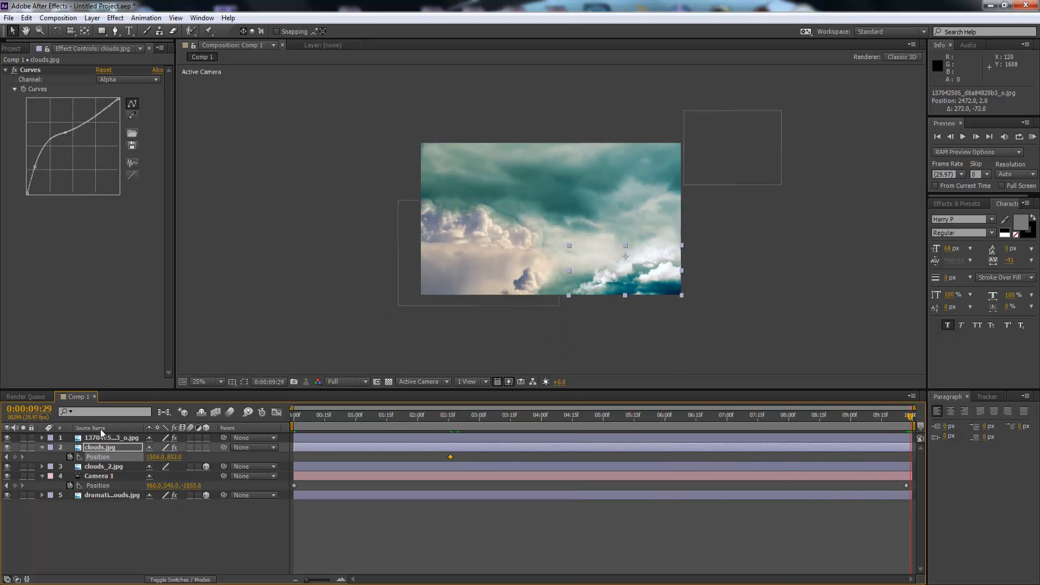
pyautogui.click(206, 447)
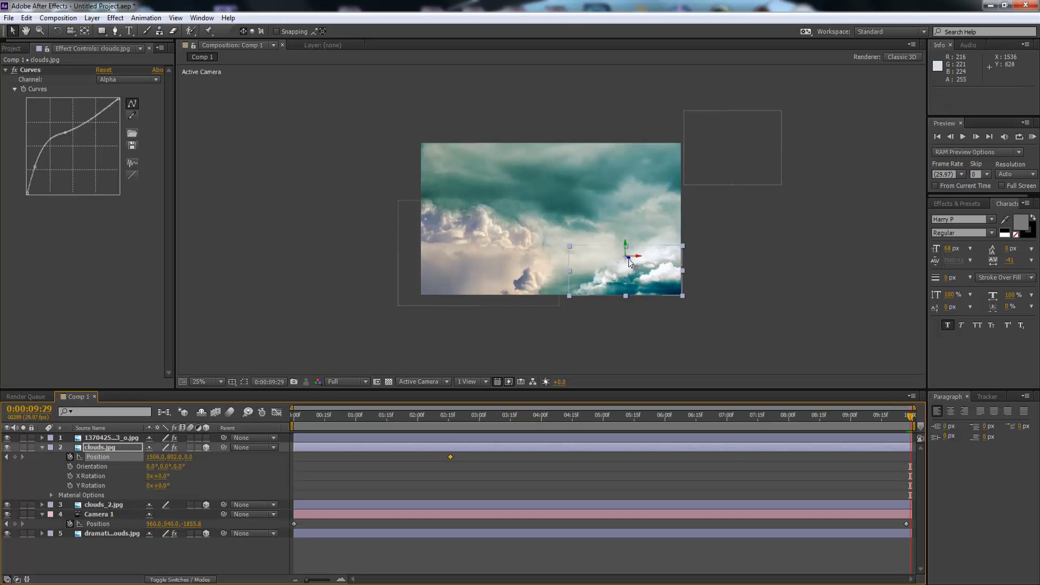
pyautogui.moveTo(629, 258); pyautogui.dragTo(661, 378)
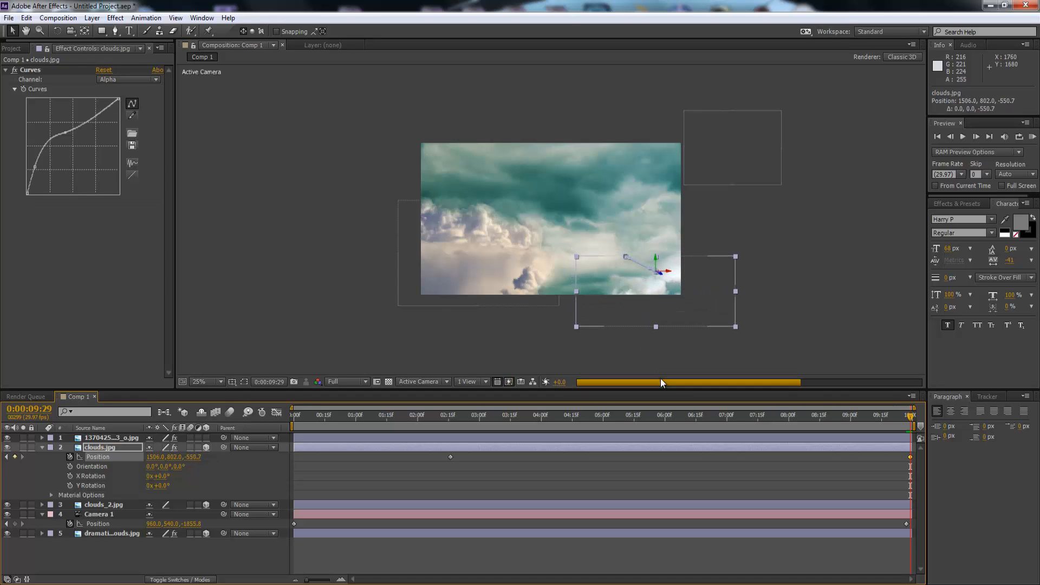
pyautogui.click(781, 370)
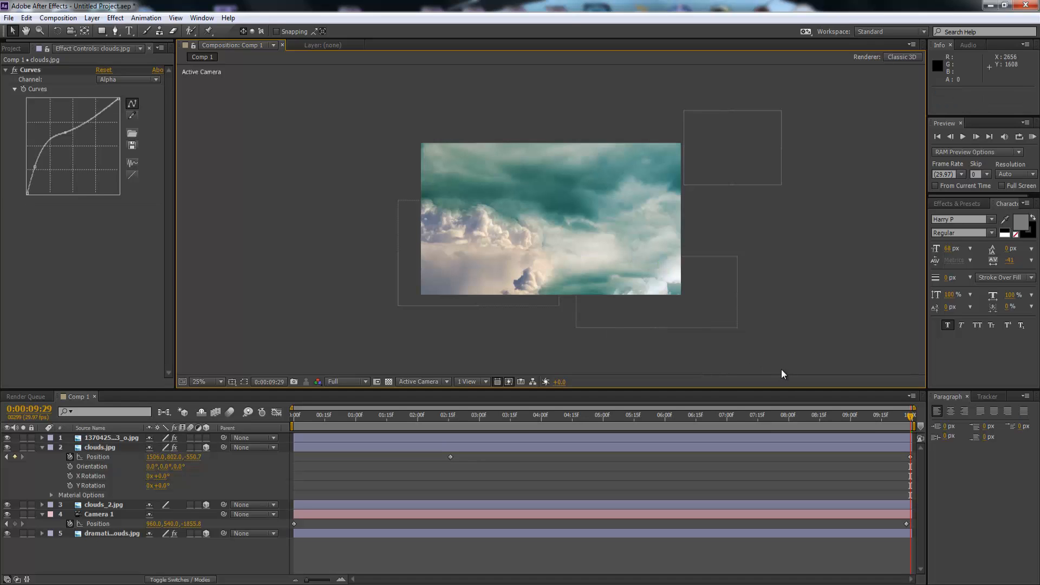
pyautogui.moveTo(909, 422); pyautogui.dragTo(288, 450)
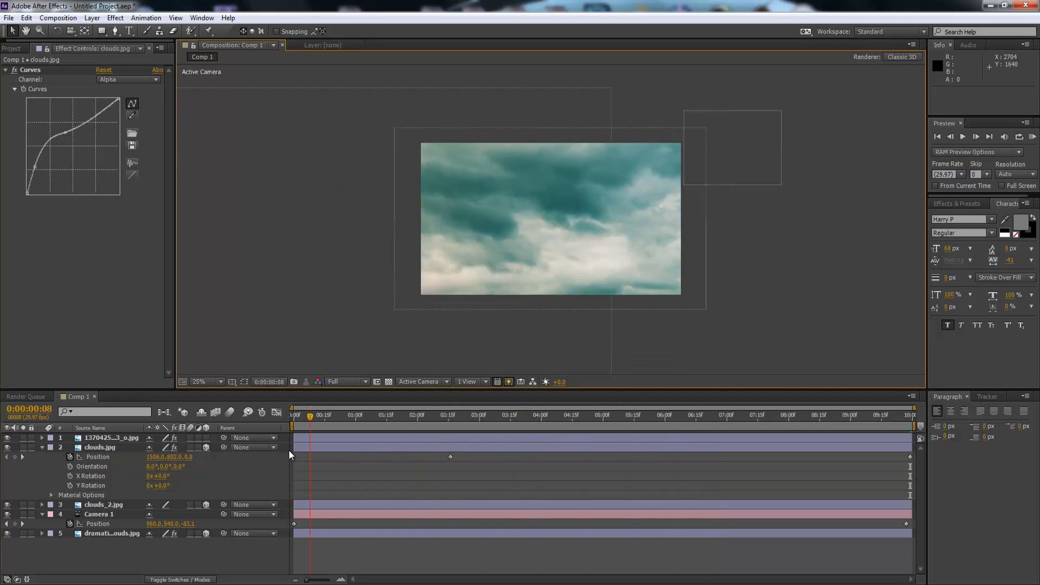
pyautogui.press('space')
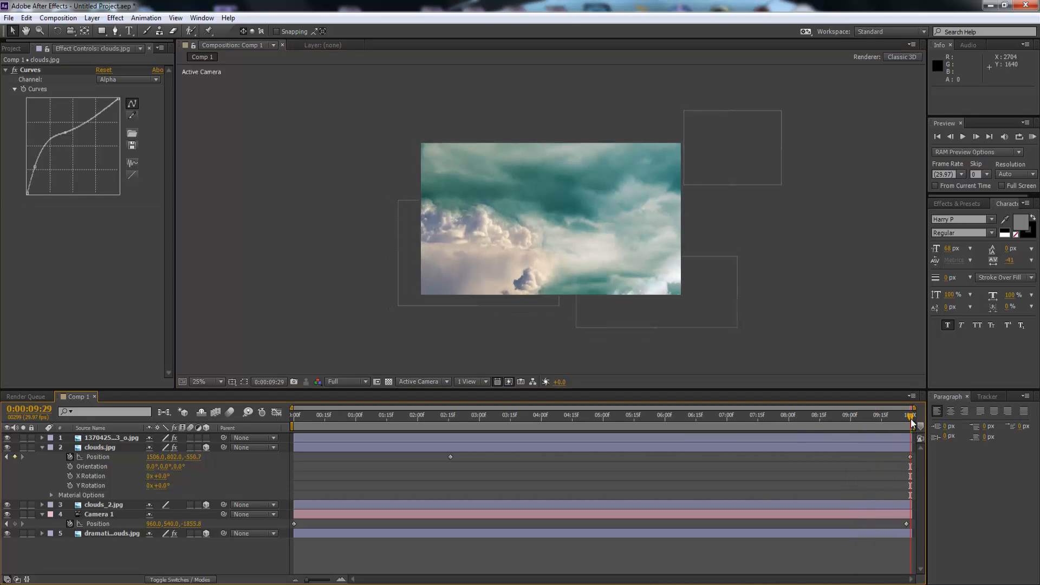
pyautogui.moveTo(894, 422); pyautogui.dragTo(279, 431)
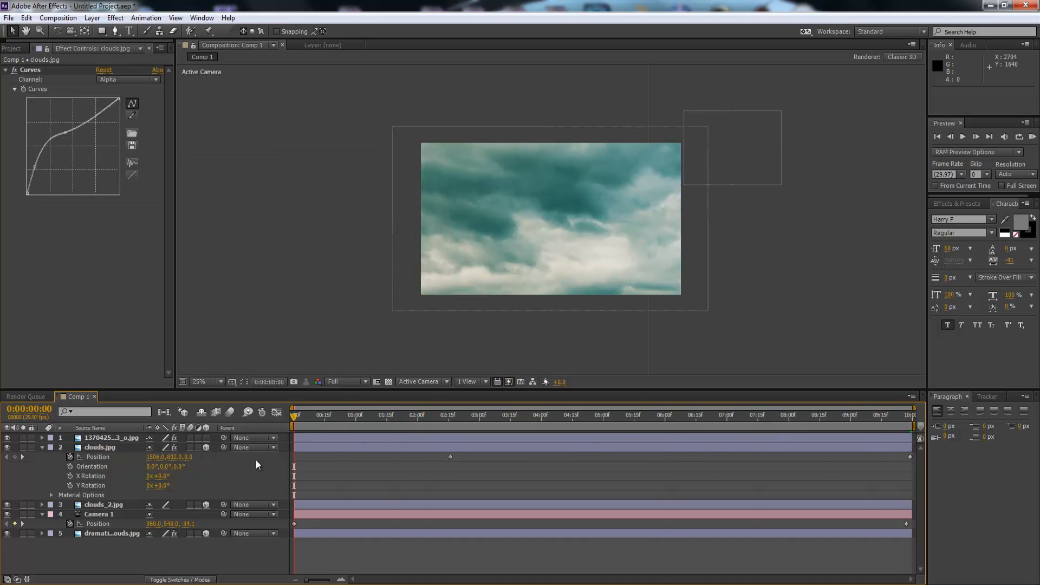
# - Create a new composition named Comp 2 with the HDTV 1080 29.97 preset and a 10-second duration
pyautogui.click(12, 48)
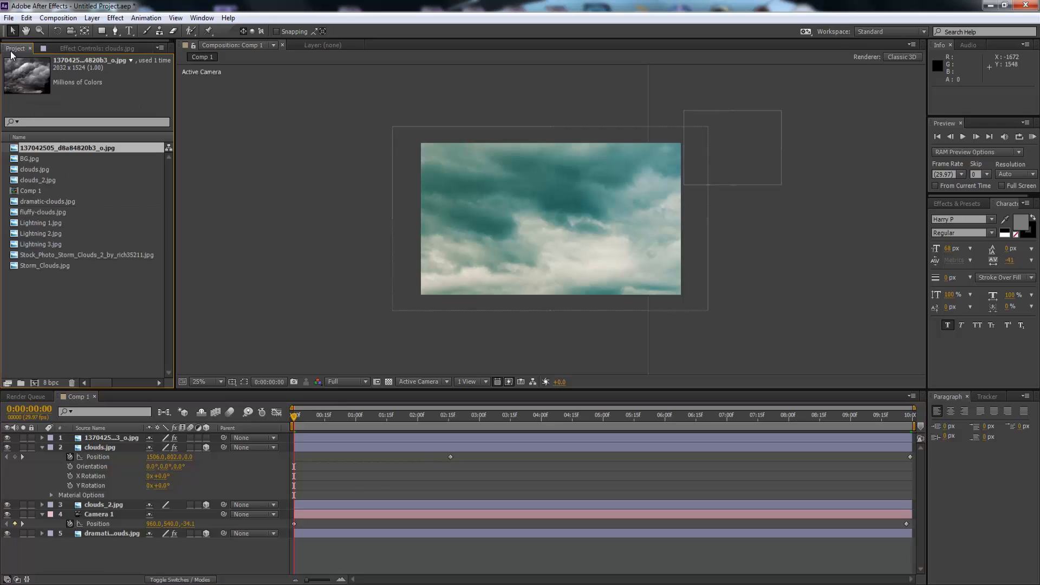
pyautogui.click(69, 49)
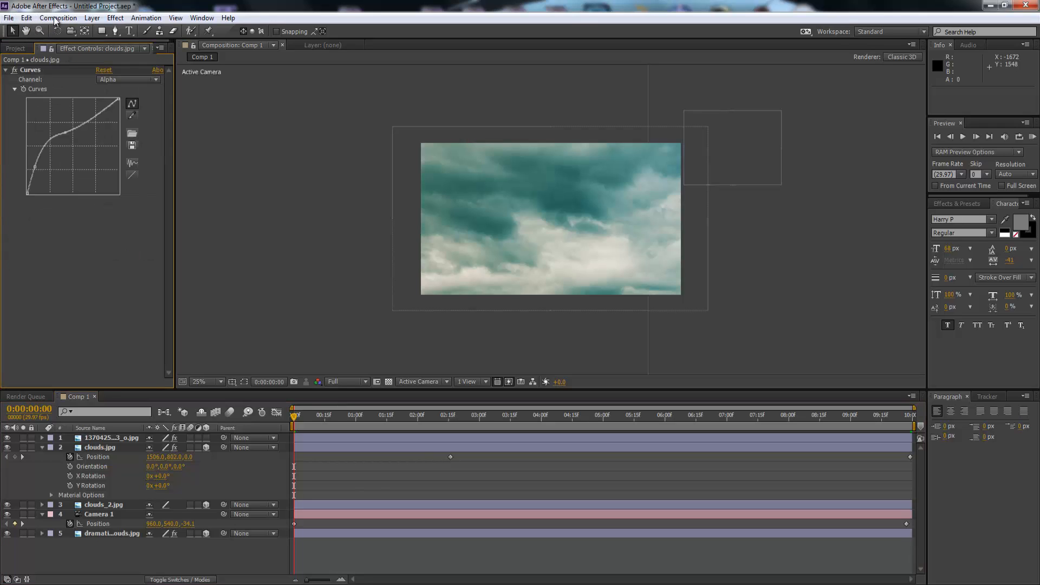
pyautogui.click(55, 21)
pyautogui.click(61, 31)
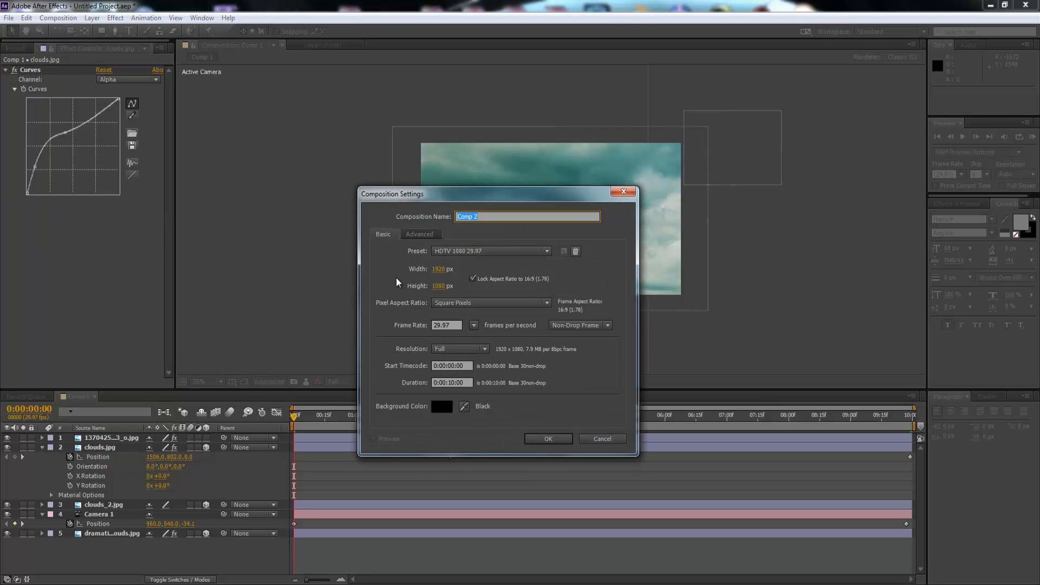
pyautogui.click(547, 438)
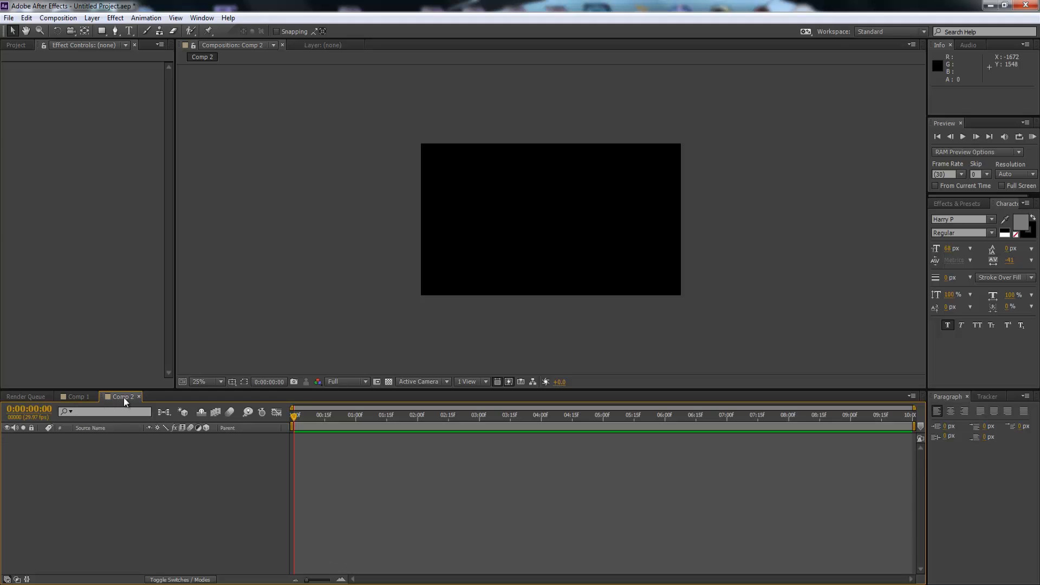
pyautogui.click(5, 19)
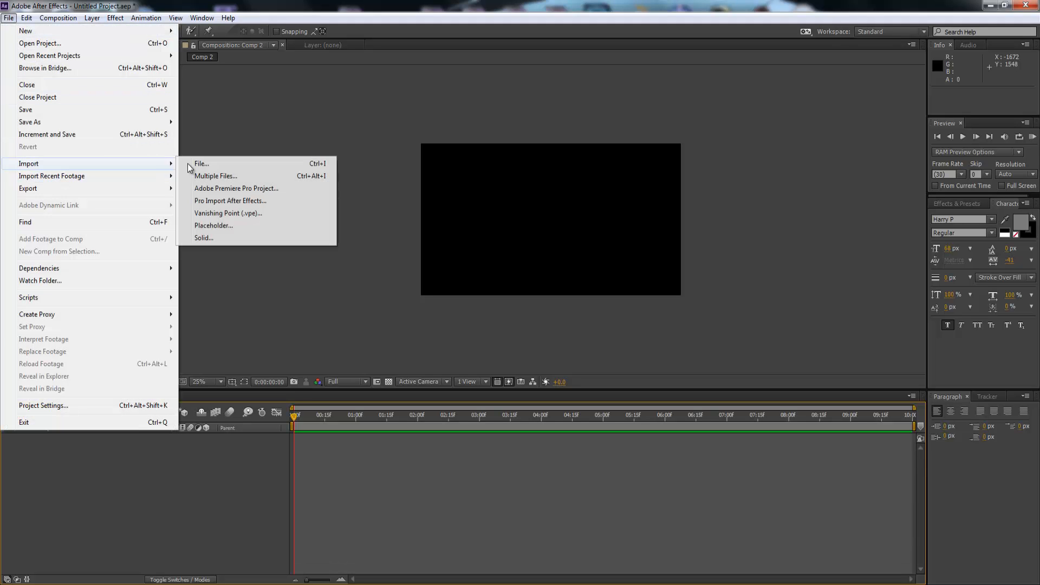
pyautogui.click(197, 165)
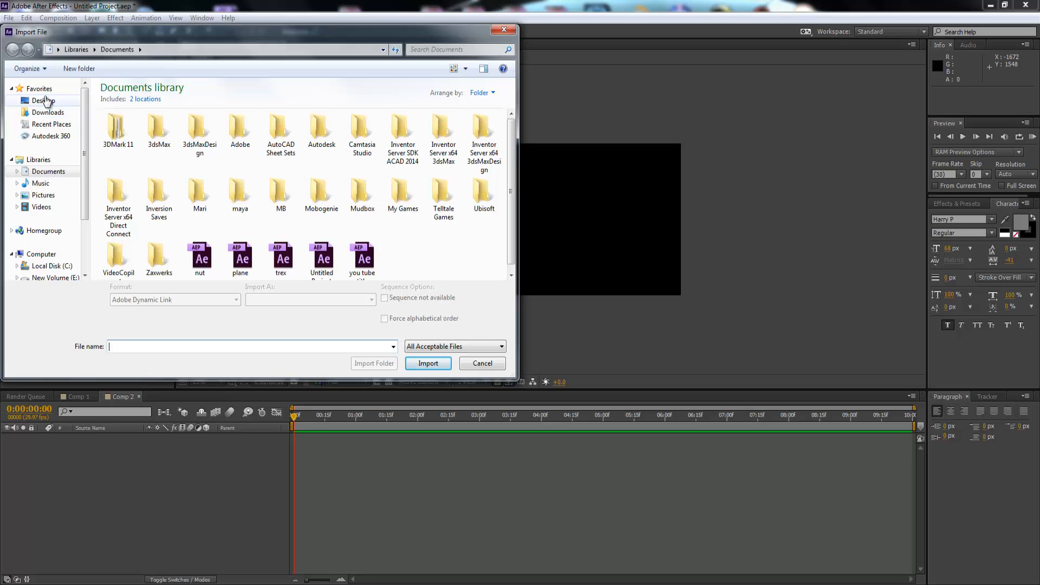
pyautogui.click(44, 101)
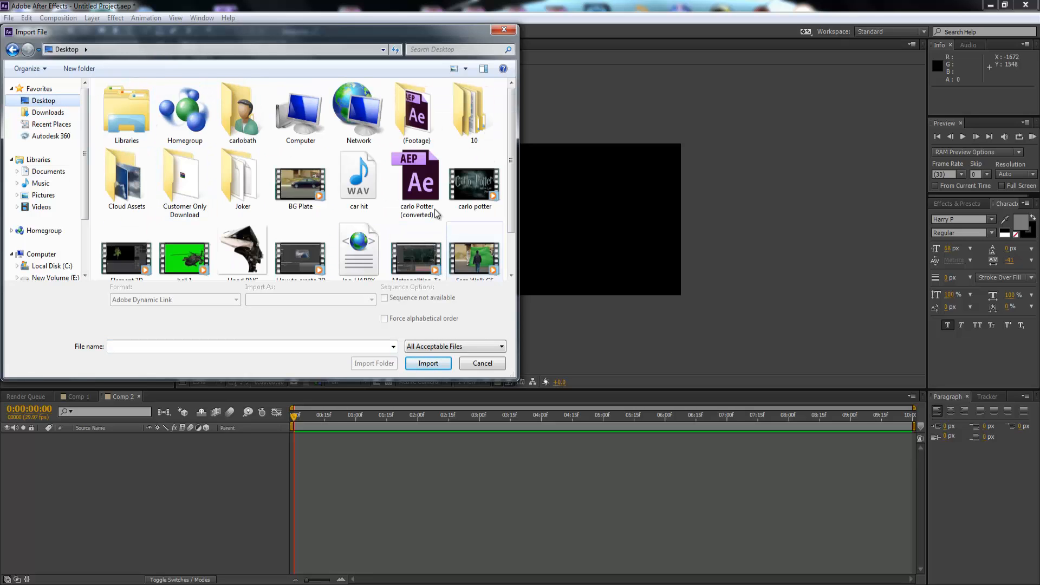
pyautogui.doubleClick(201, 251)
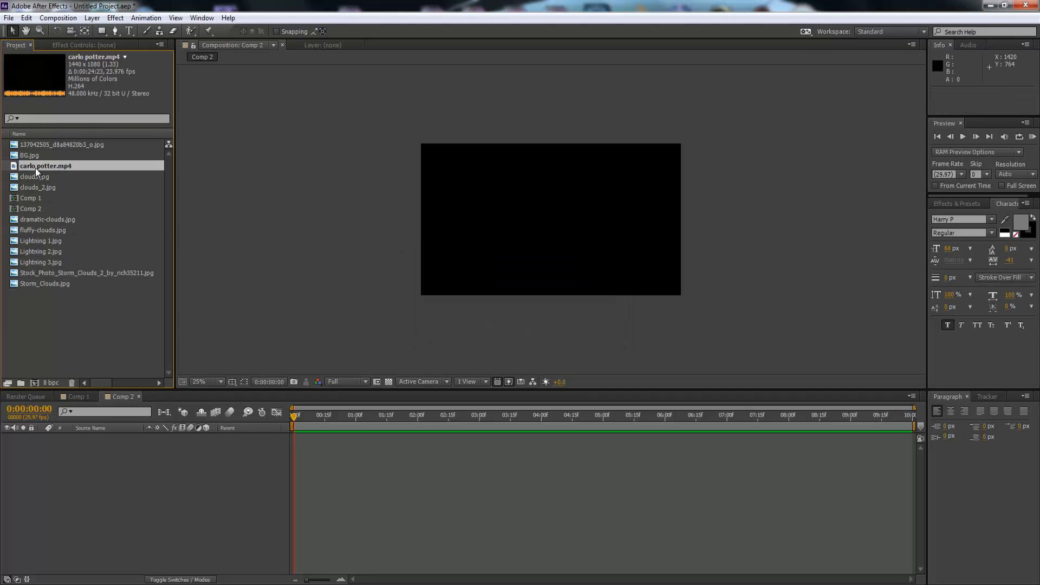
pyautogui.click(34, 385)
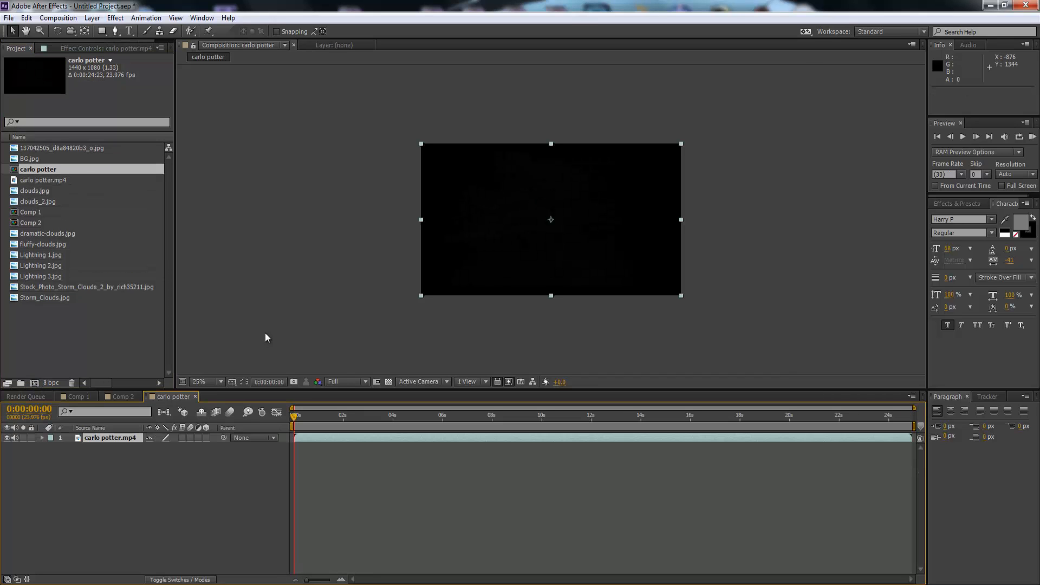
pyautogui.click(963, 138)
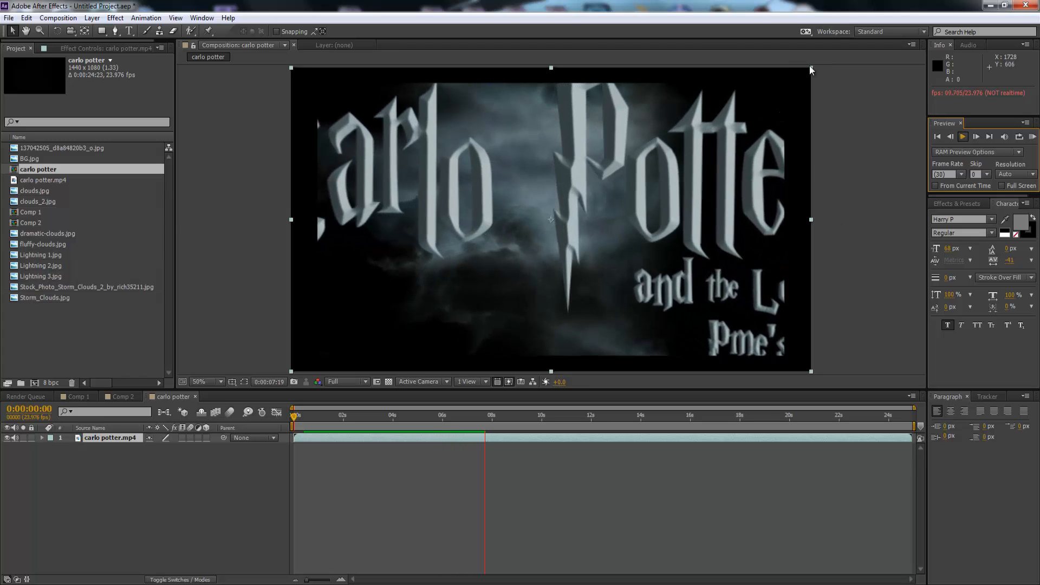
pyautogui.press('space')
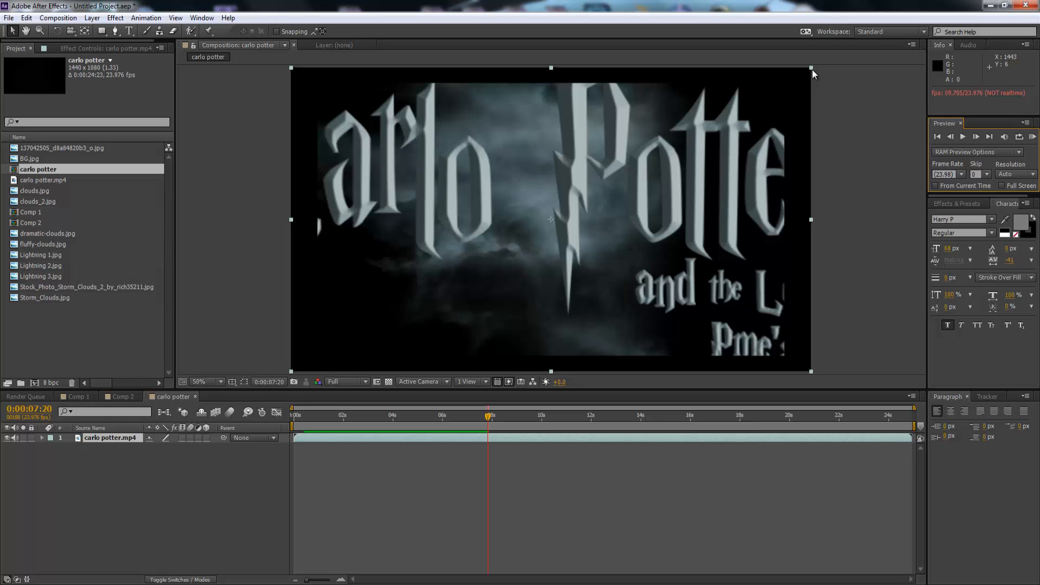
pyautogui.moveTo(811, 69); pyautogui.dragTo(841, 56)
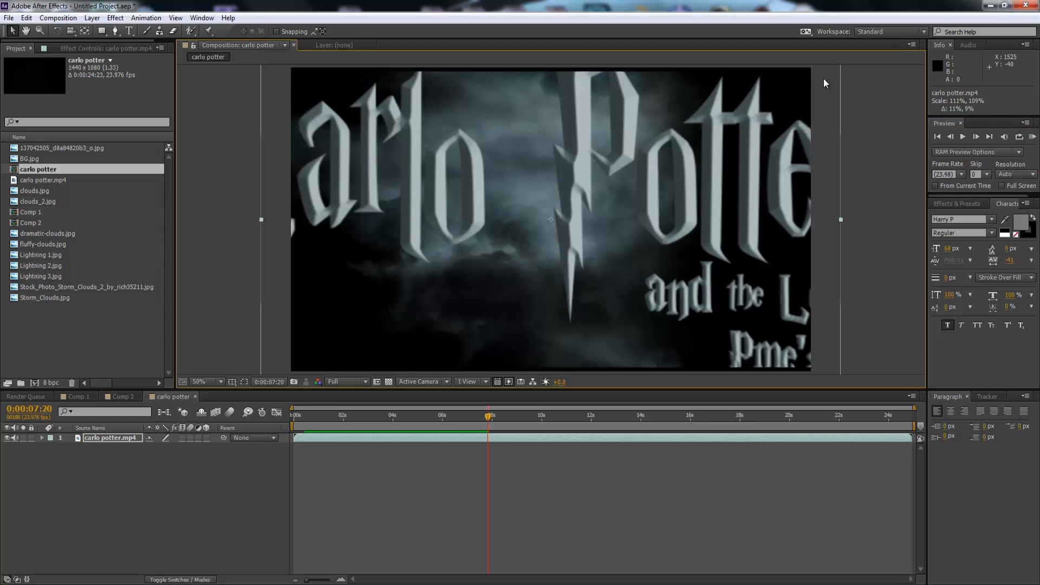
# - Scrub the enlarged footage to 0:00:13:08 and run a RAM preview of the composition
pyautogui.moveTo(489, 420); pyautogui.dragTo(624, 423)
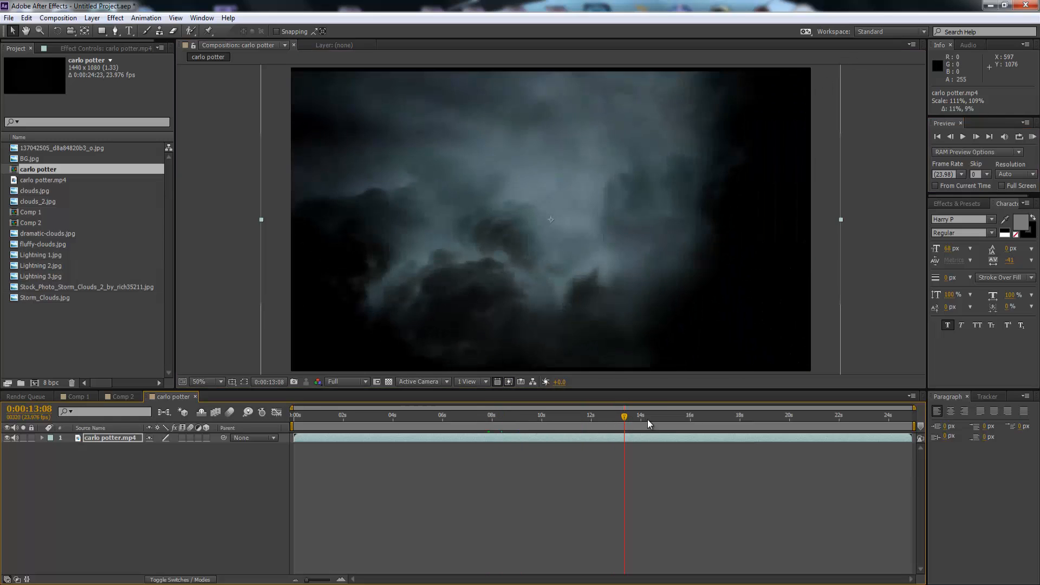
pyautogui.click(1032, 137)
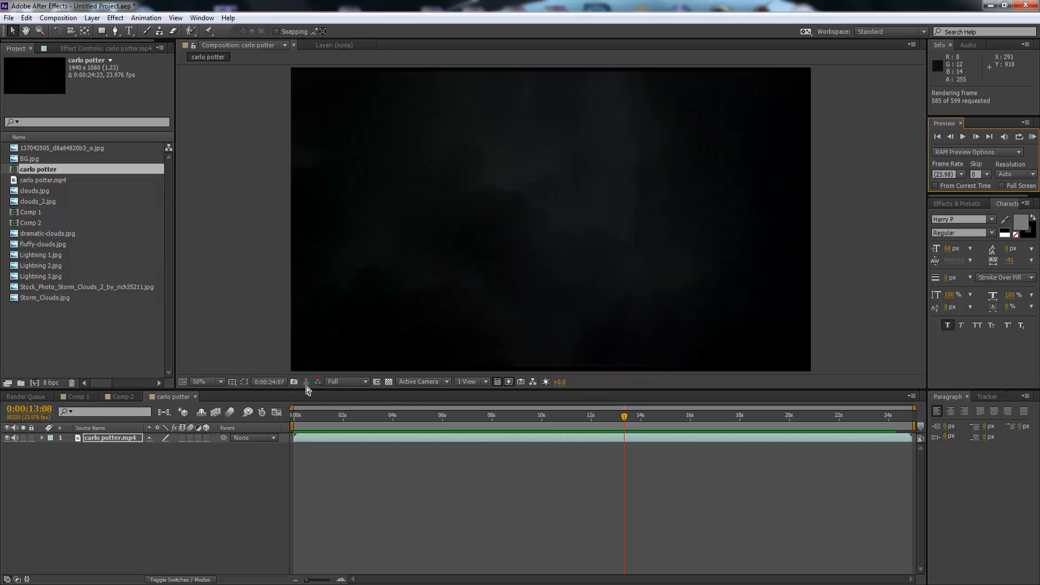
pyautogui.click(964, 140)
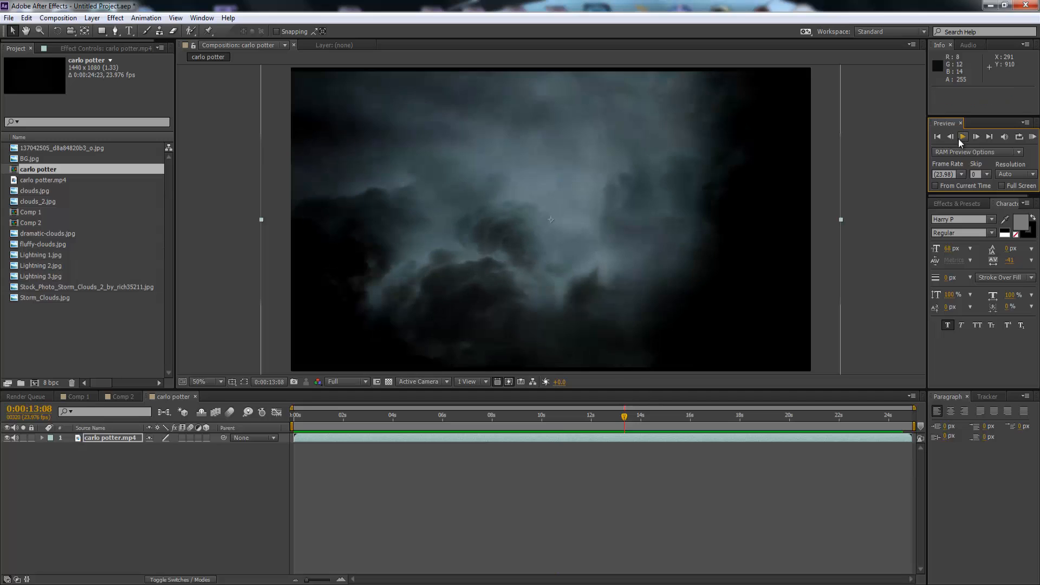
pyautogui.click(962, 137)
# - Return to Comp 1, collapse the clouds.jpg and Camera 1 layer properties, and set the current time to 0:00:00:00
pyautogui.click(89, 397)
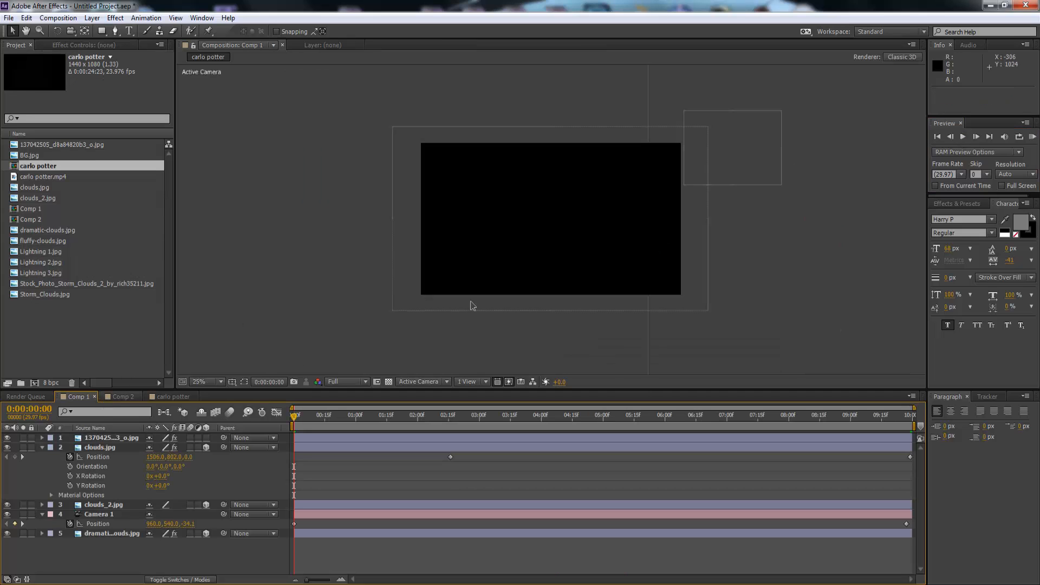
pyautogui.moveTo(323, 419); pyautogui.dragTo(347, 418)
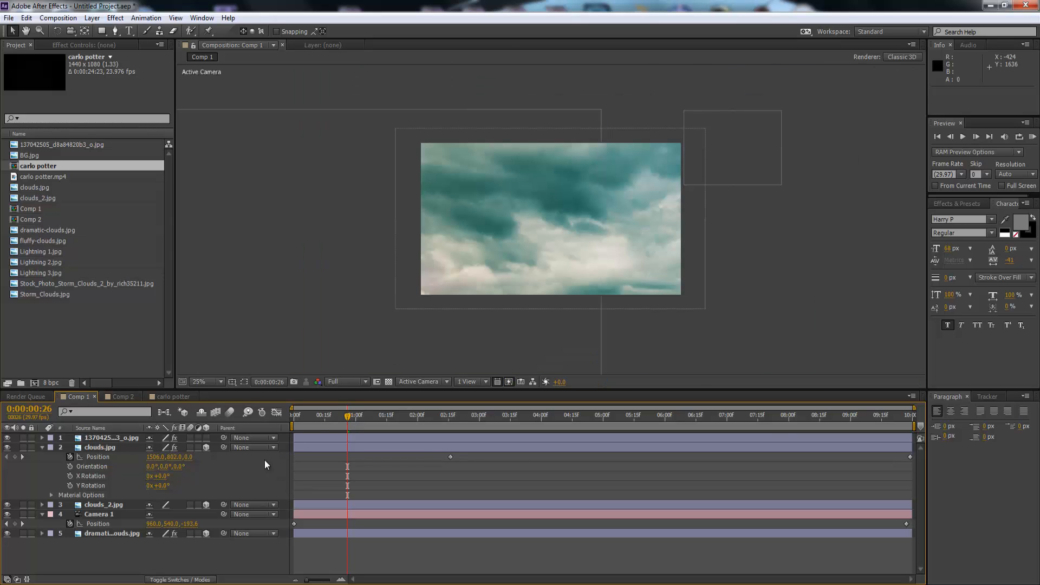
pyautogui.click(42, 447)
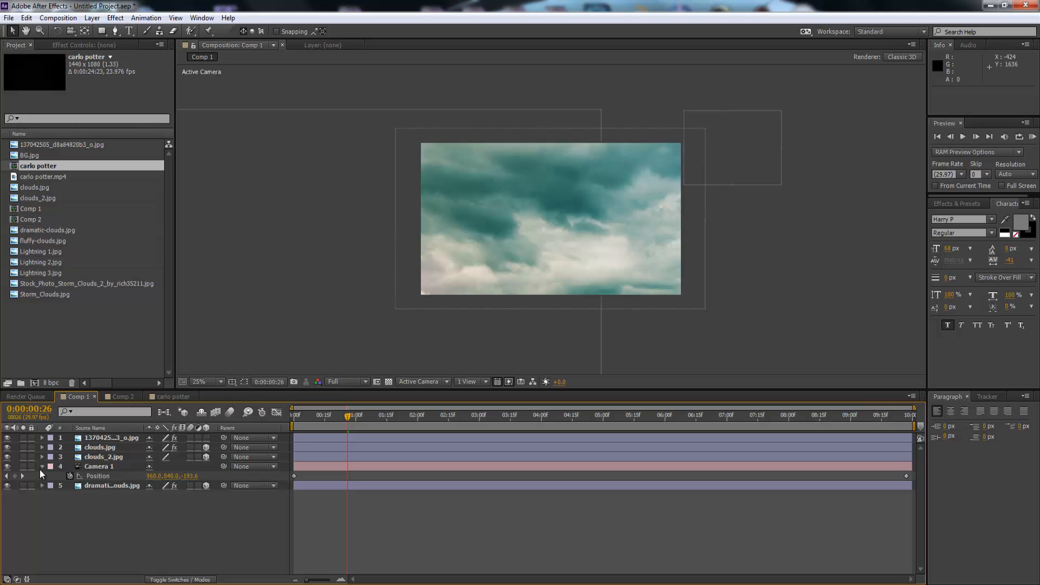
pyautogui.click(42, 466)
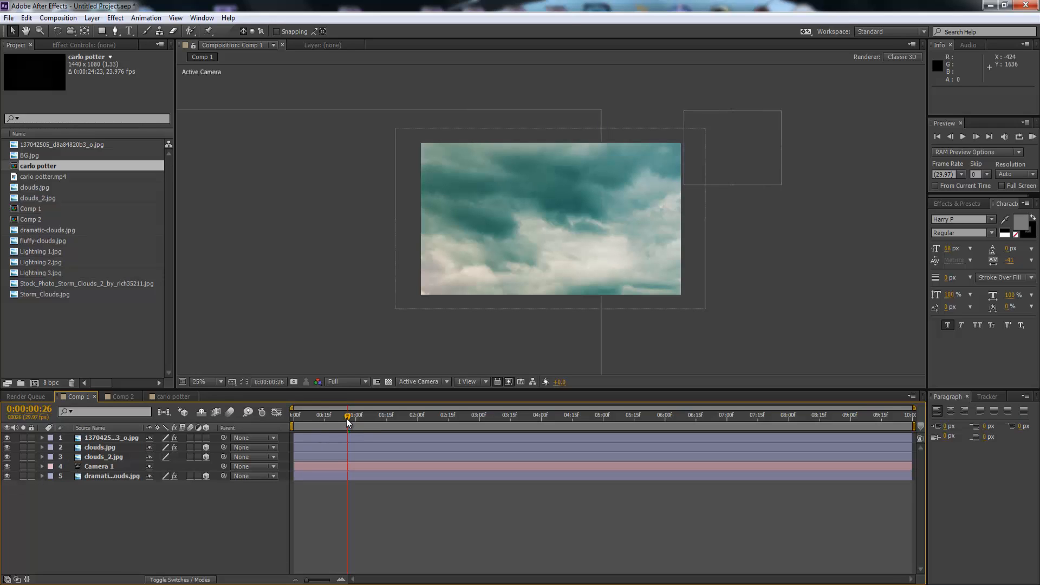
pyautogui.moveTo(347, 418); pyautogui.dragTo(284, 424)
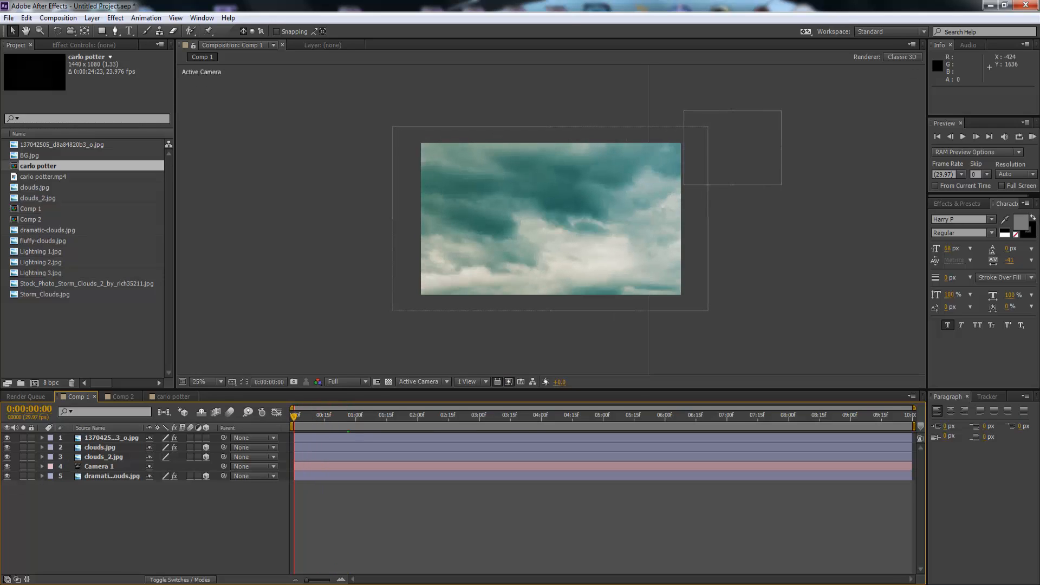
# - Preview the cloud animation in Comp 1, scrub through to 0:00:08:15, and return to the first frame
pyautogui.click(961, 139)
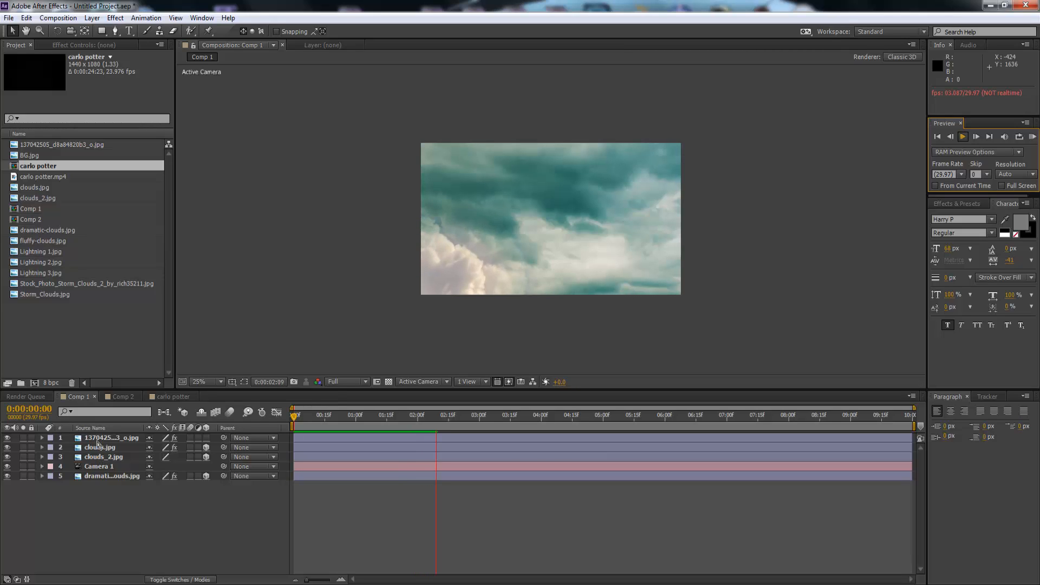
pyautogui.press('space')
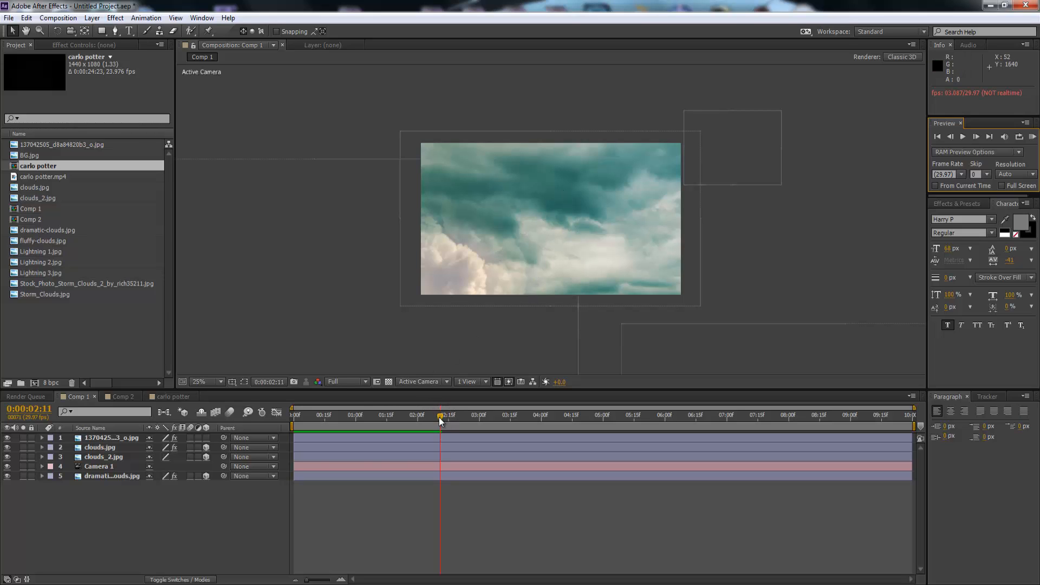
pyautogui.moveTo(440, 421); pyautogui.dragTo(751, 446)
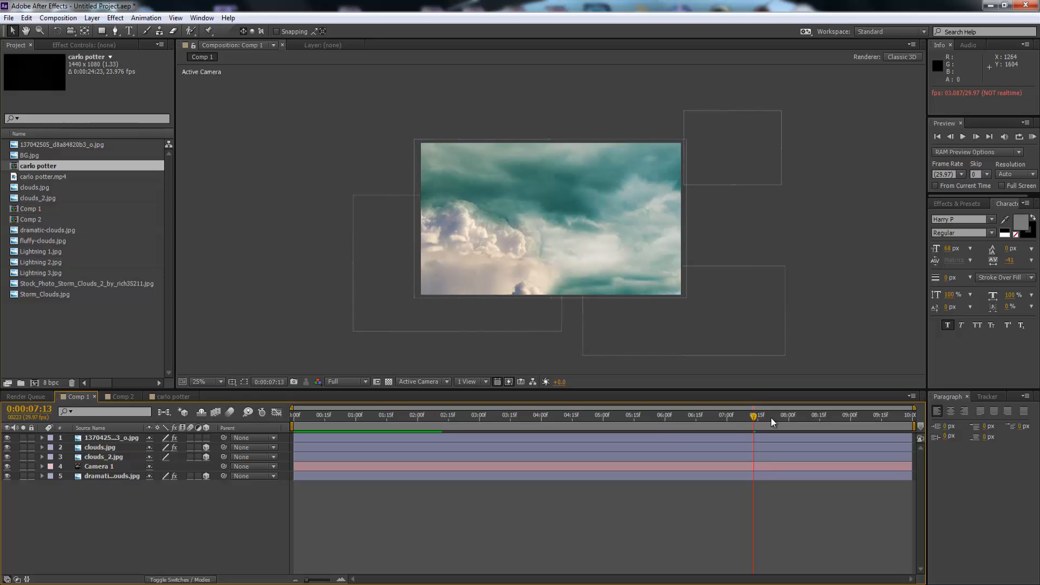
pyautogui.moveTo(756, 417); pyautogui.dragTo(820, 427)
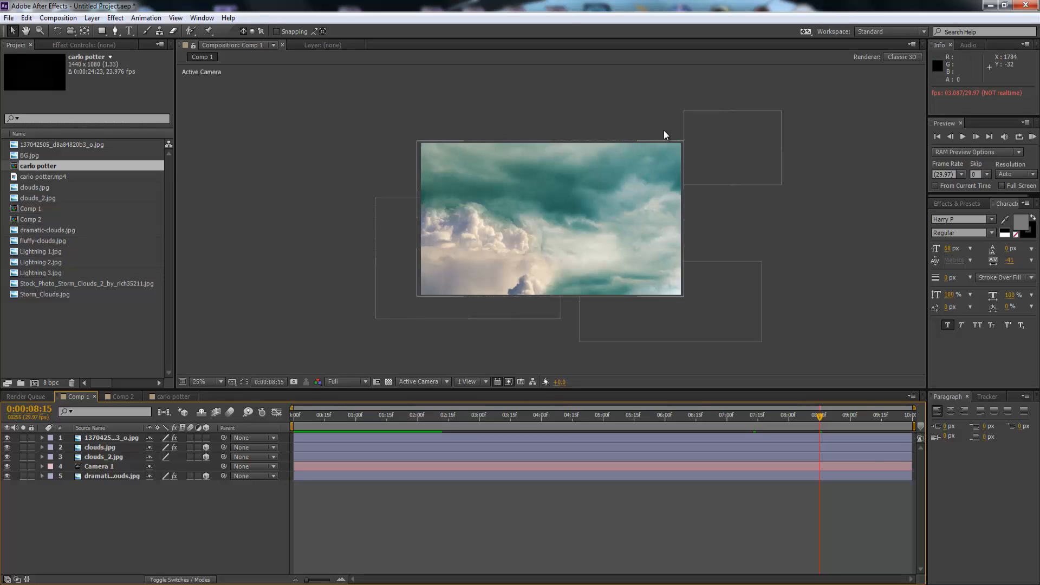
pyautogui.moveTo(819, 420); pyautogui.dragTo(289, 443)
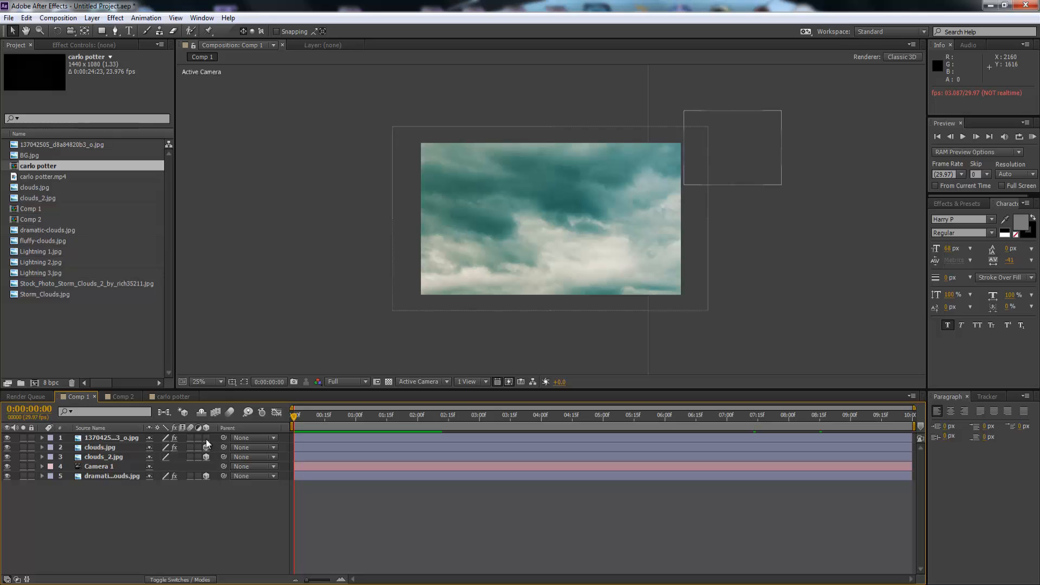
pyautogui.click(518, 555)
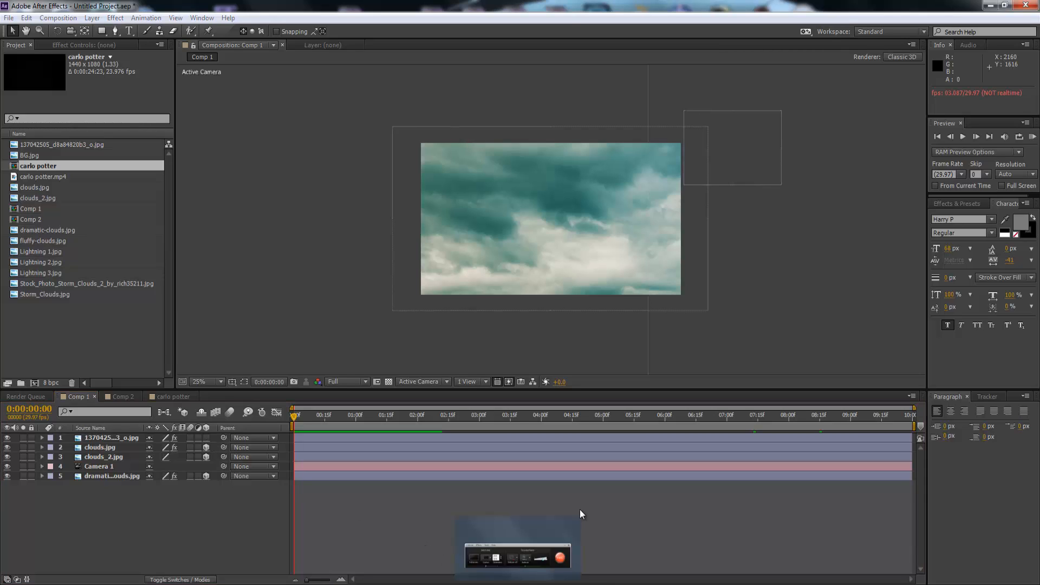